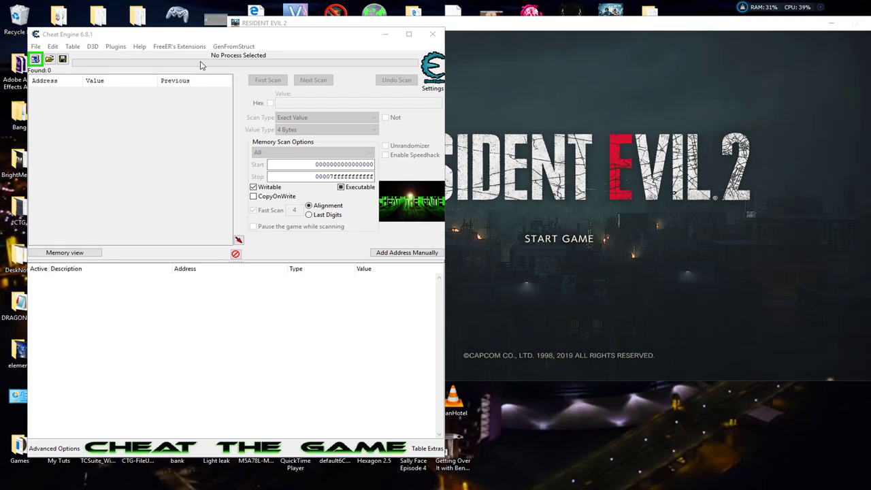
# - Set the debugger options to use the Windows debugger with debugger detection prevention enabled, and accept the settings
pyautogui.moveTo(215, 41); pyautogui.dragTo(191, 21)
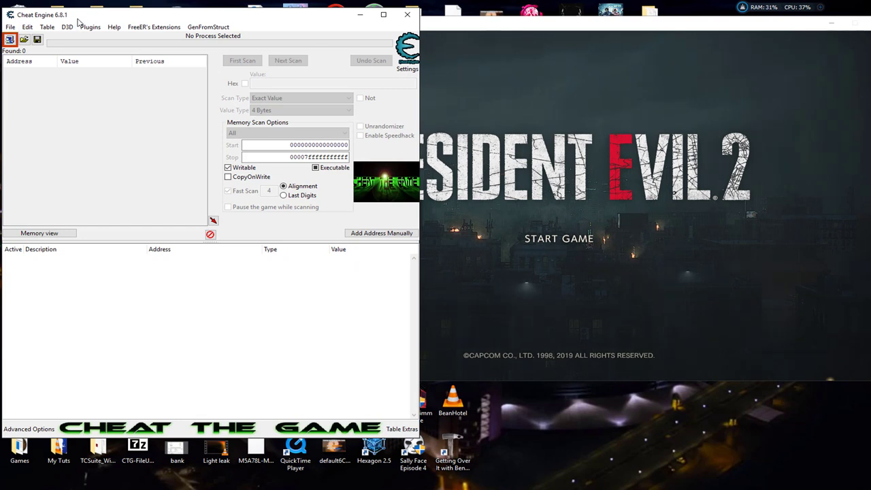
pyautogui.moveTo(79, 21); pyautogui.dragTo(107, 24)
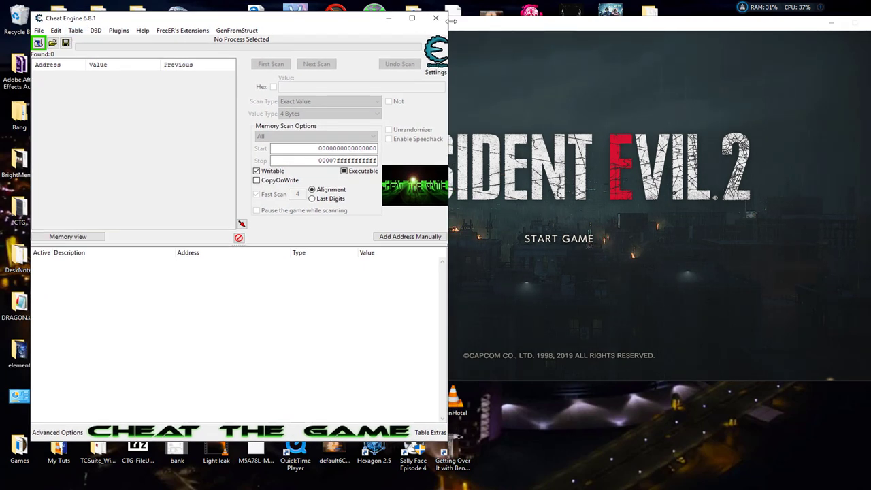
pyautogui.click(56, 30)
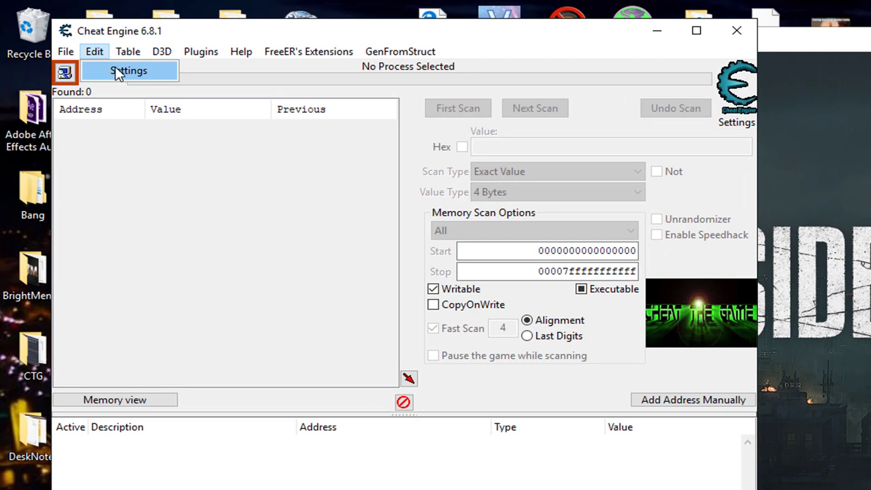
pyautogui.click(109, 65)
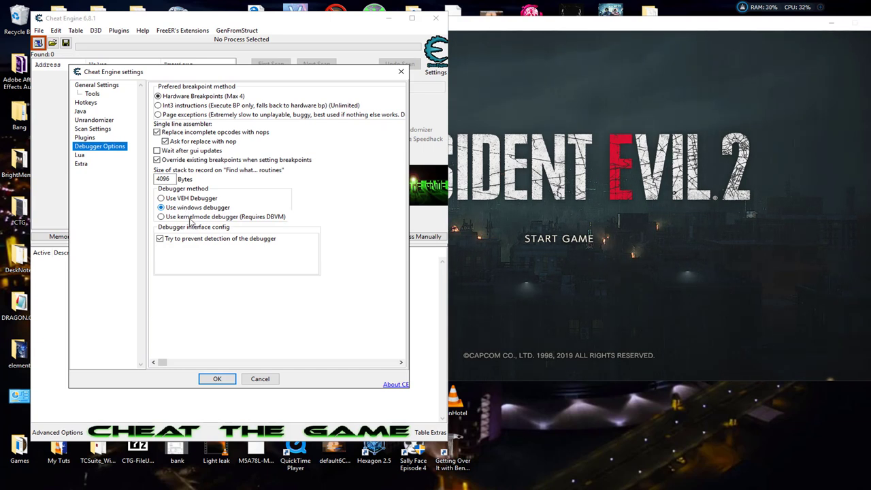
pyautogui.click(218, 379)
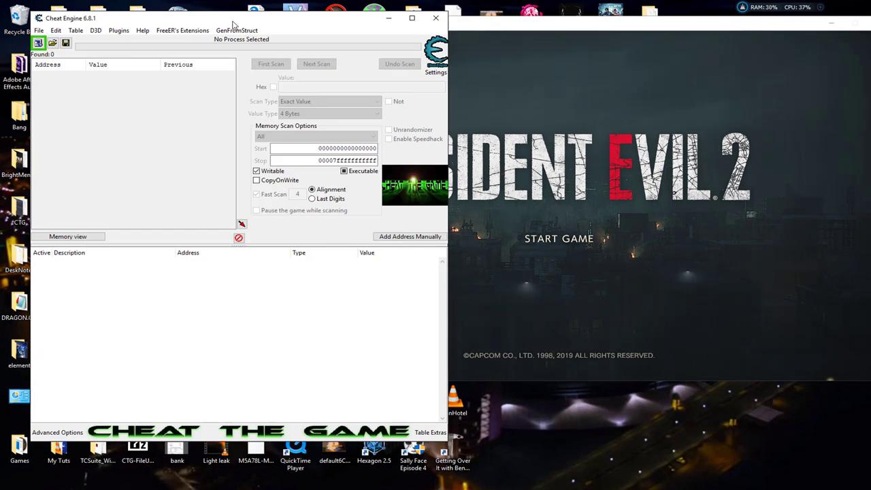
# - Attach to the RESIDENT EVIL 2 process and decline loading the associated re2.ct table
pyautogui.moveTo(231, 23); pyautogui.dragTo(207, 15)
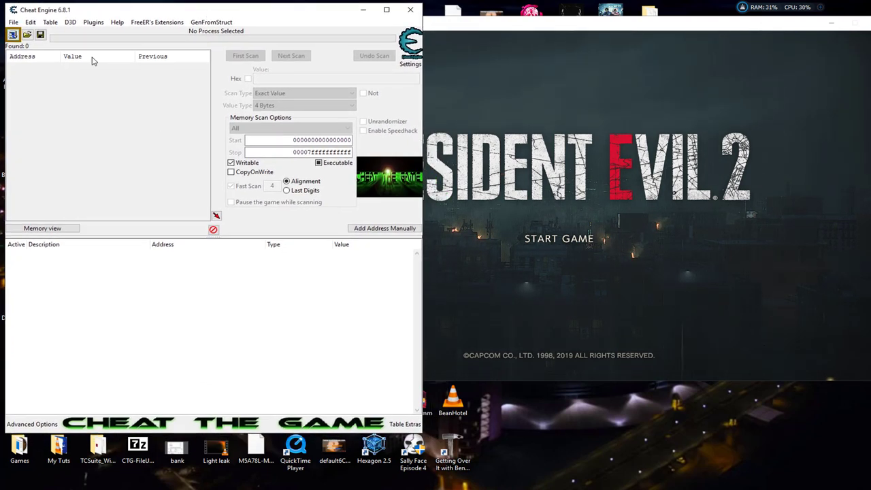
pyautogui.click(12, 35)
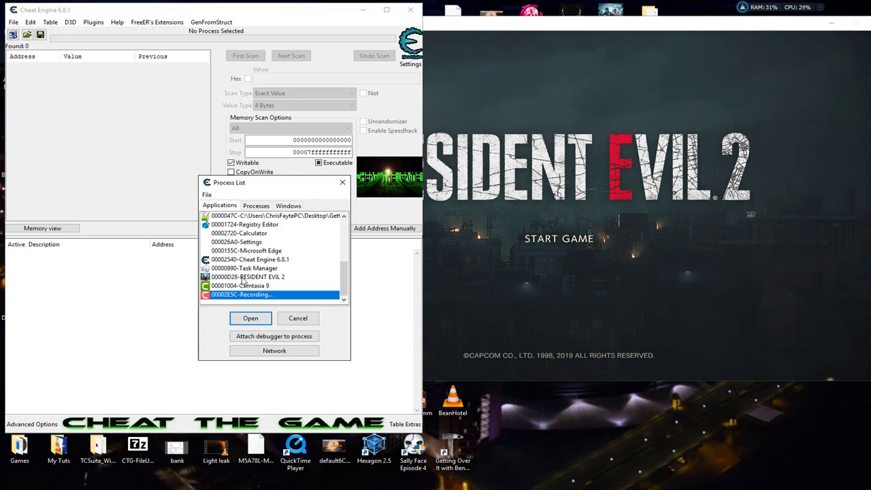
pyautogui.click(243, 278)
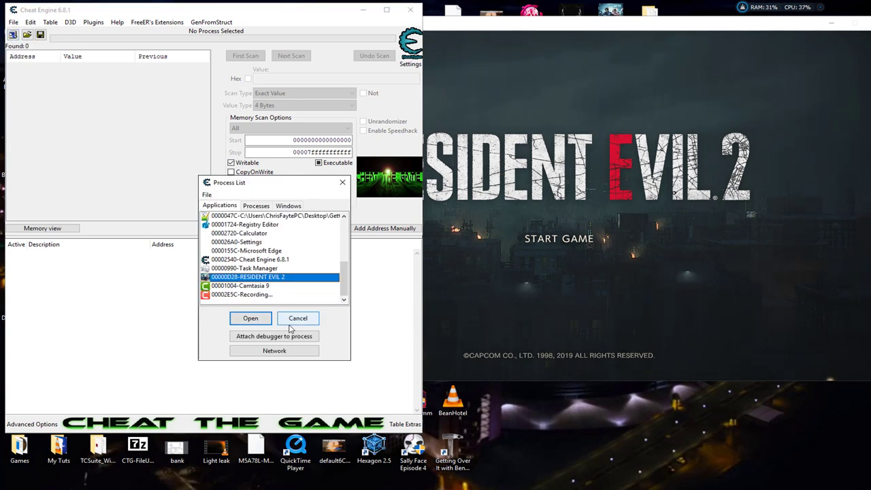
pyautogui.click(251, 319)
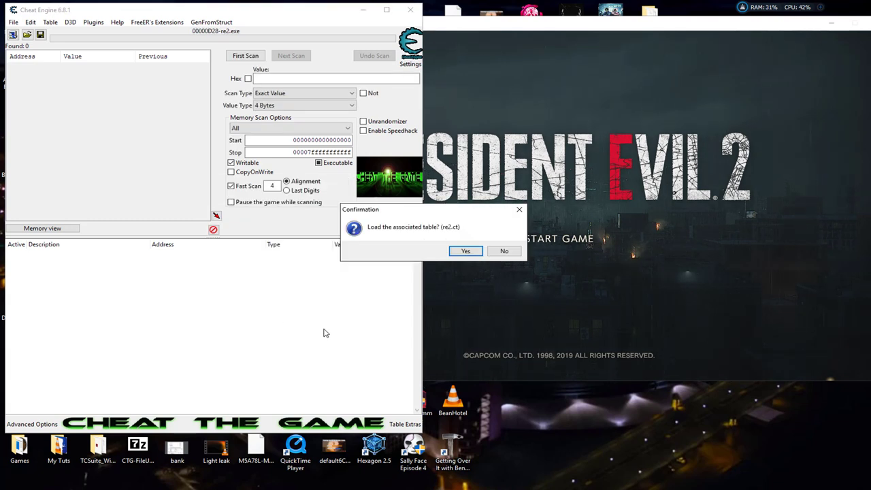
pyautogui.click(504, 251)
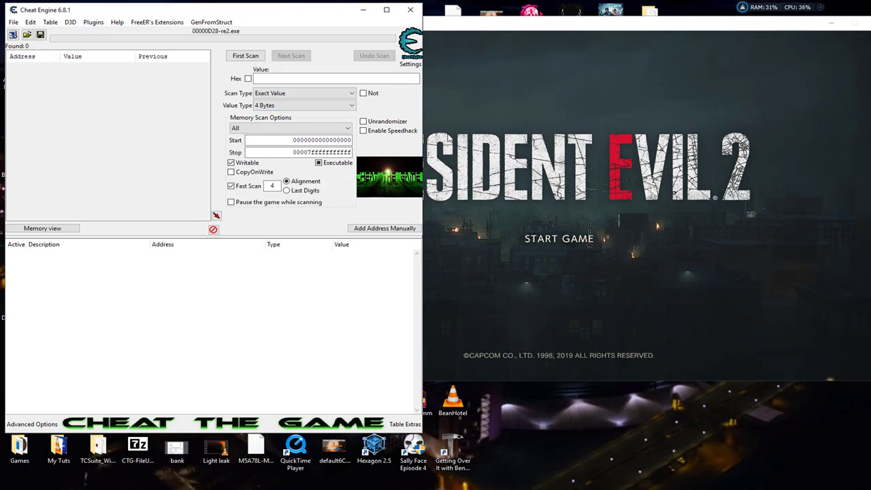
# - Switch to Resident Evil 2, start the game and load Leon's Standard save at the Police Station Main Hall
pyautogui.click(549, 241)
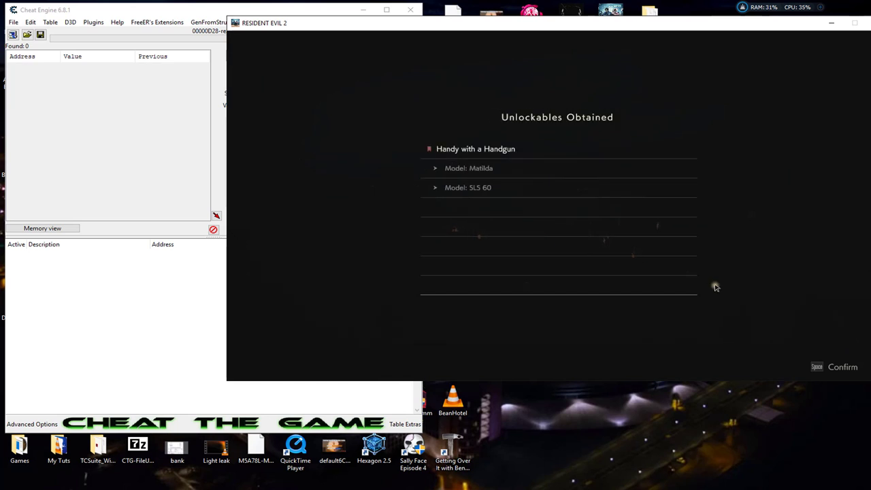
pyautogui.press('space')
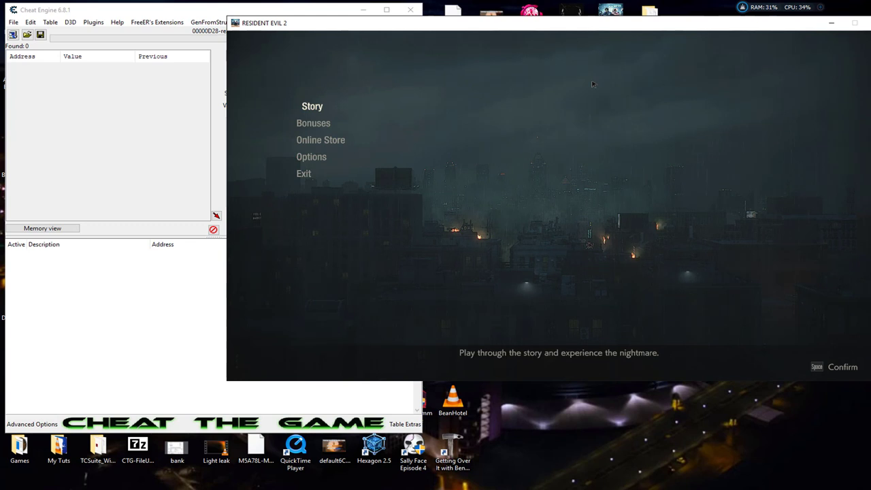
pyautogui.click(314, 113)
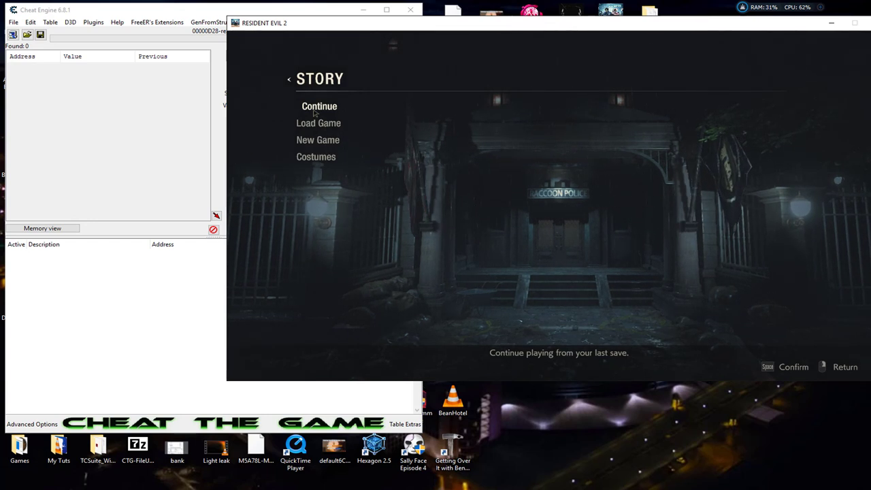
pyautogui.click(334, 124)
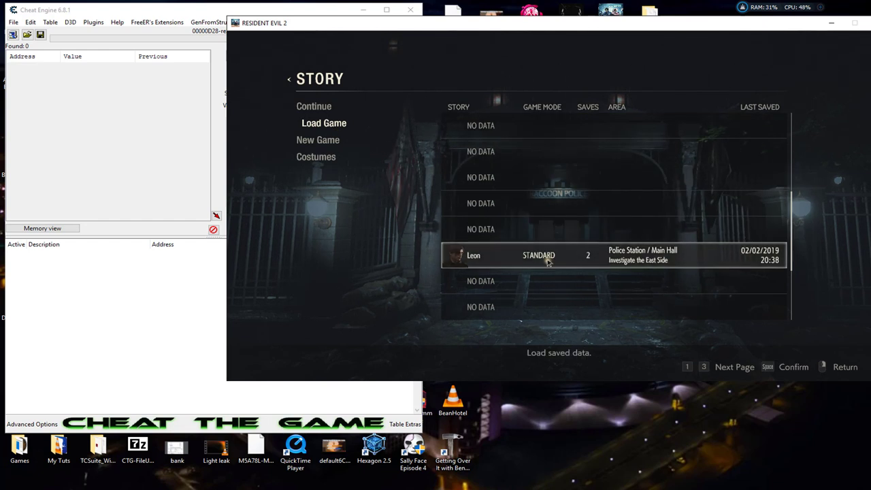
pyautogui.scroll(5, 566, 211)
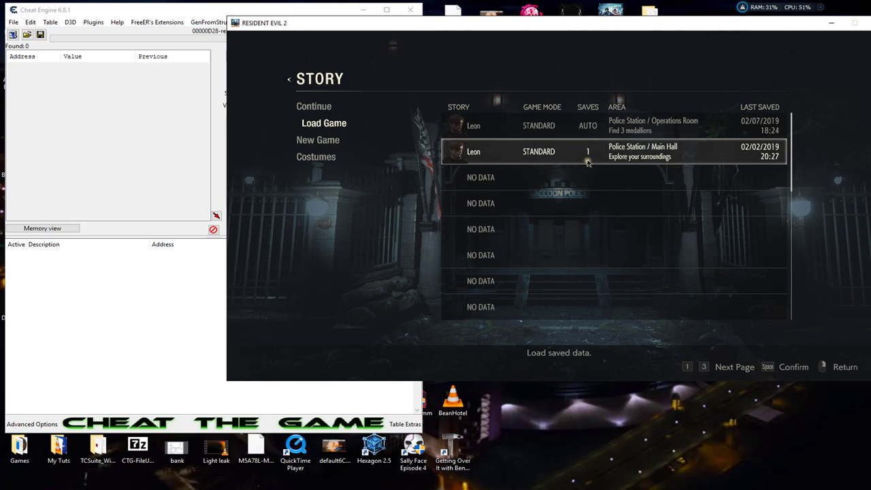
pyautogui.click(712, 128)
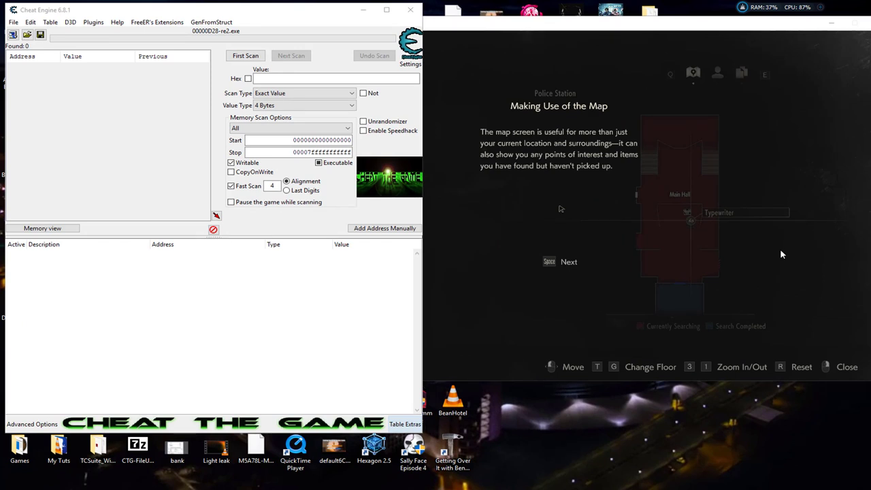
# - Dismiss the map tutorial in the game and aim the handgun to check its loaded ammo
pyautogui.click(781, 254)
pyautogui.press('space')
pyautogui.rightClick(782, 254)
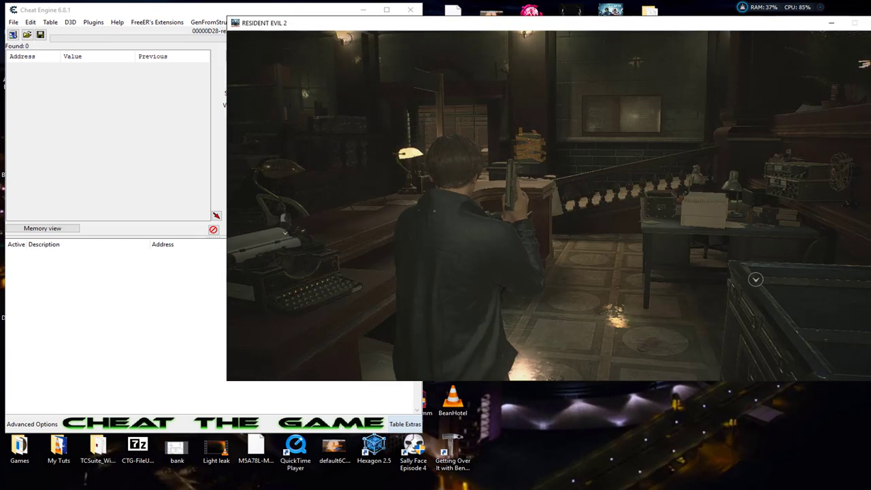
pyautogui.rightClick(559, 206)
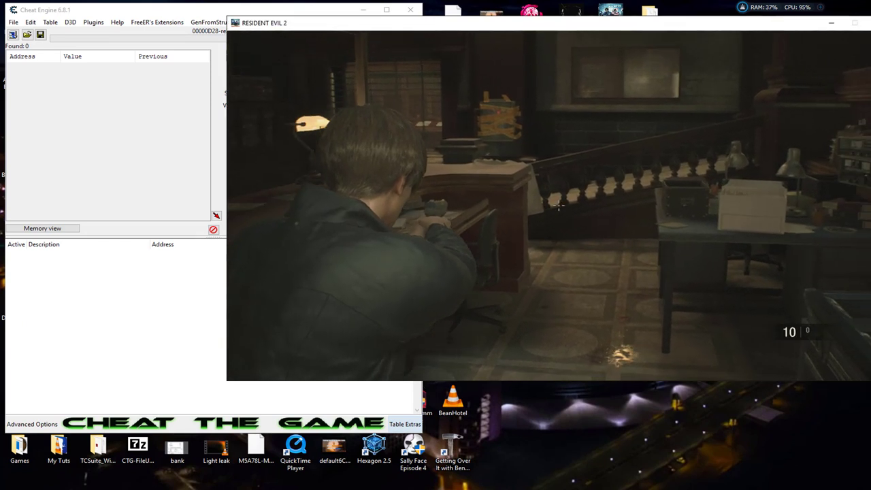
pyautogui.rightClick(559, 205)
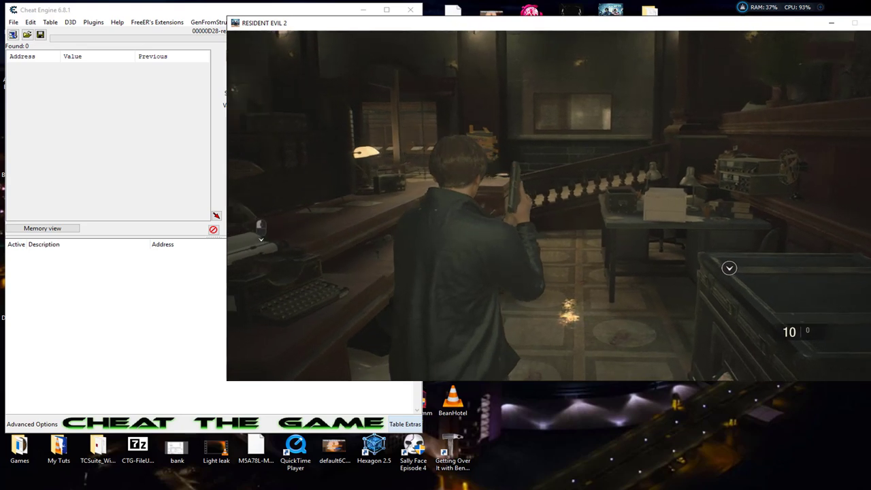
# - Switch to Cheat Engine and run a first scan for the exact 4-byte value 10
pyautogui.hotkey('alt', 'Tab')
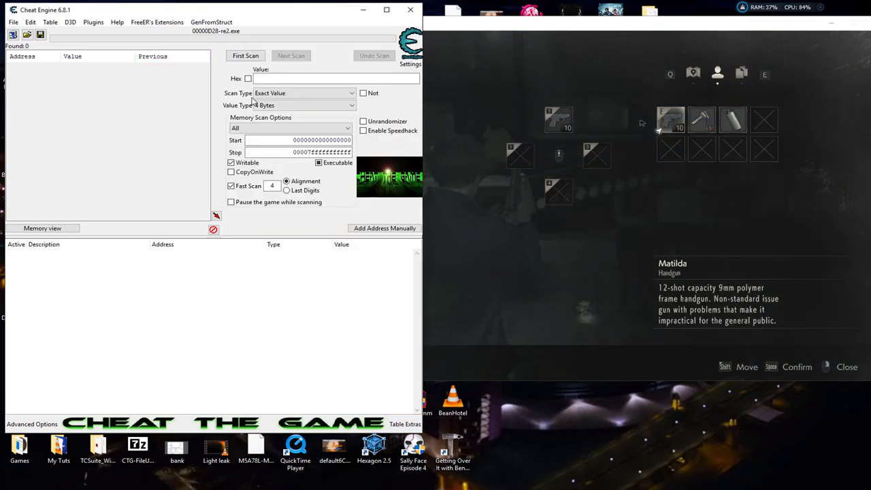
pyautogui.click(272, 78)
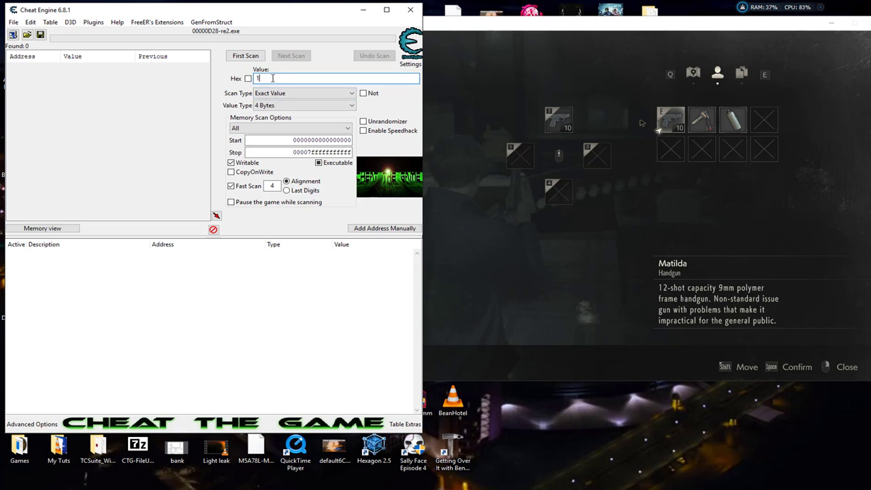
pyautogui.click(246, 55)
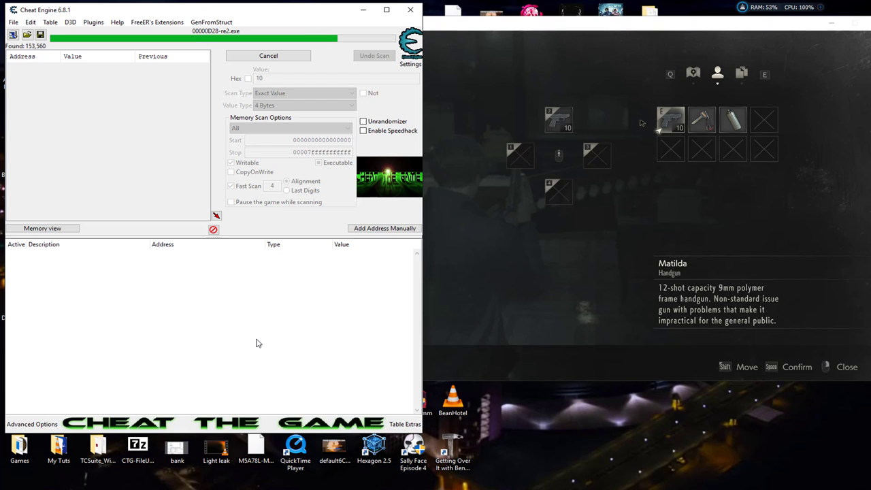
pyautogui.click(742, 8)
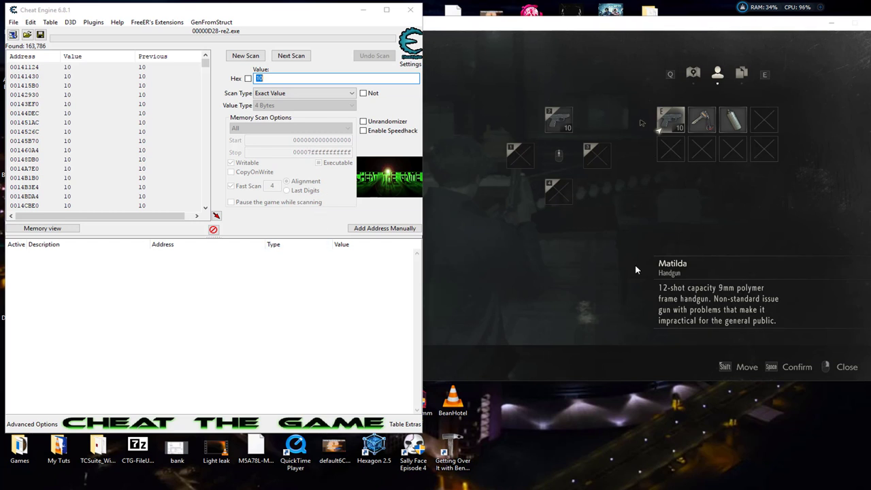
# - Fire one handgun shot in the game, and narrow the Cheat Engine scan to the value 9
pyautogui.click(612, 292)
pyautogui.rightClick(613, 291)
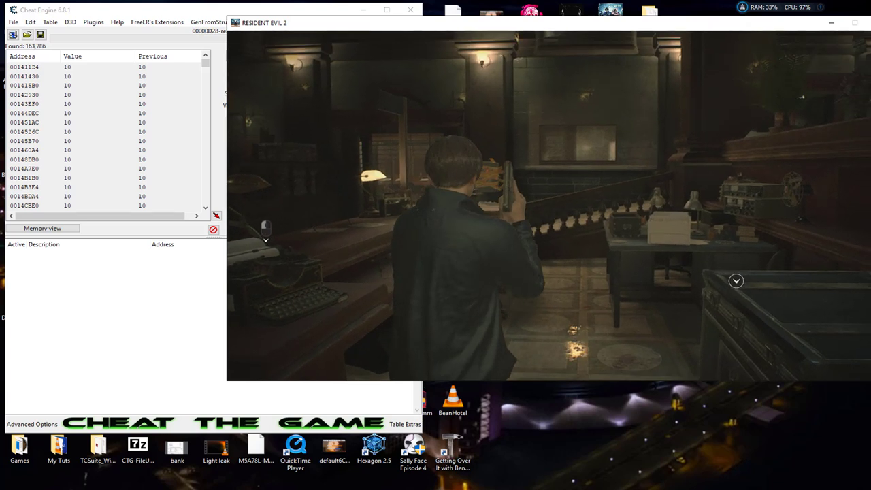
pyautogui.rightClick(559, 205)
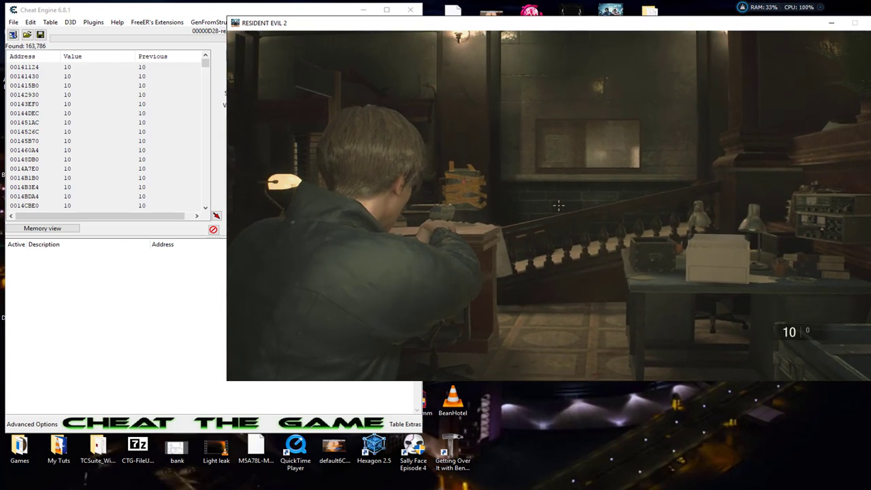
pyautogui.click(558, 204)
pyautogui.hotkey('alt', 'Tab')
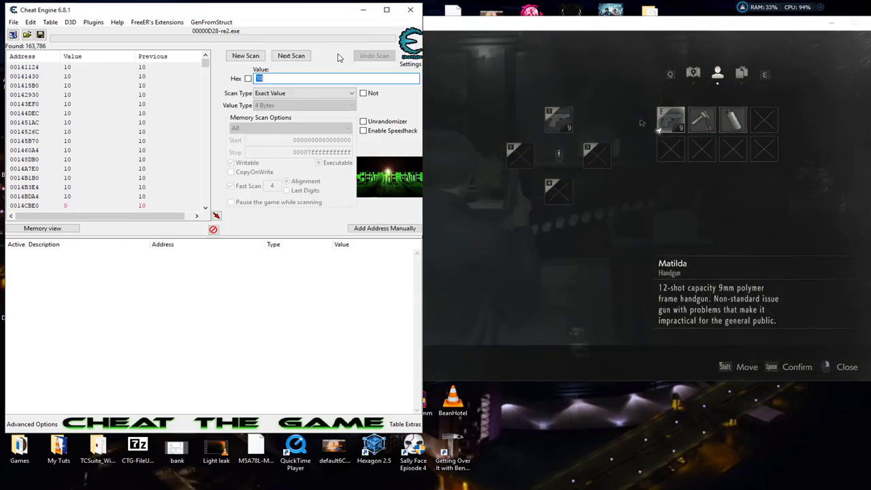
pyautogui.click(292, 55)
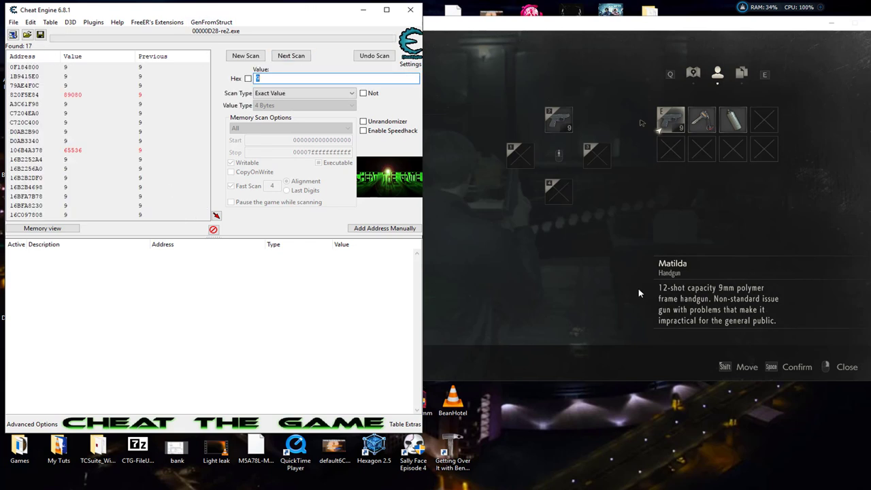
# - Fire another handgun shot in the game, and narrow the Cheat Engine scan to the value 8
pyautogui.click(523, 278)
pyautogui.rightClick(523, 278)
pyautogui.rightClick(558, 204)
pyautogui.click(558, 204)
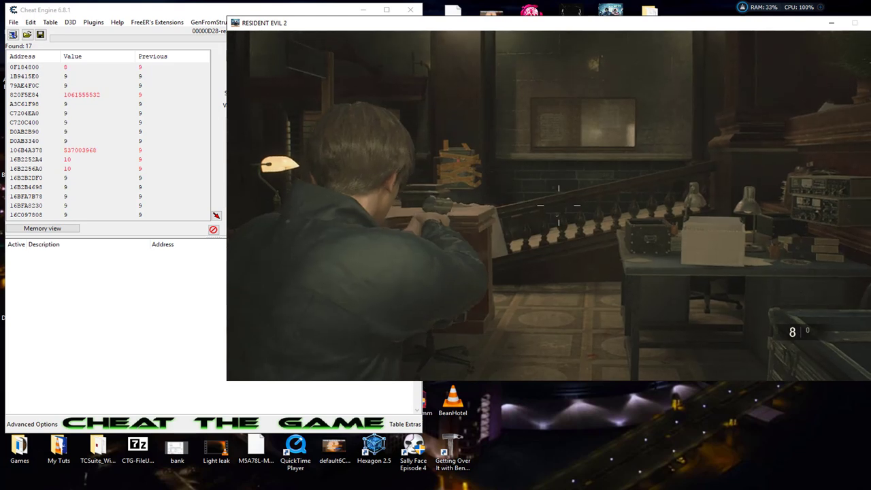
pyautogui.hotkey('alt', 'Tab')
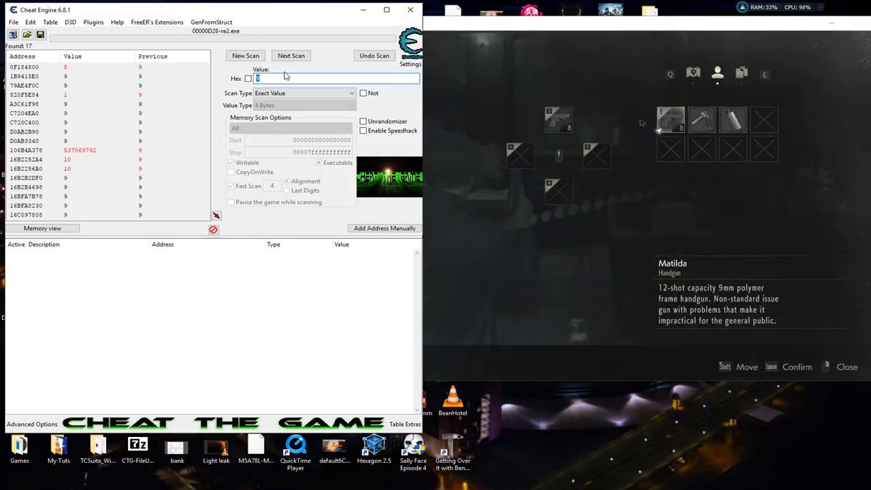
pyautogui.click(310, 57)
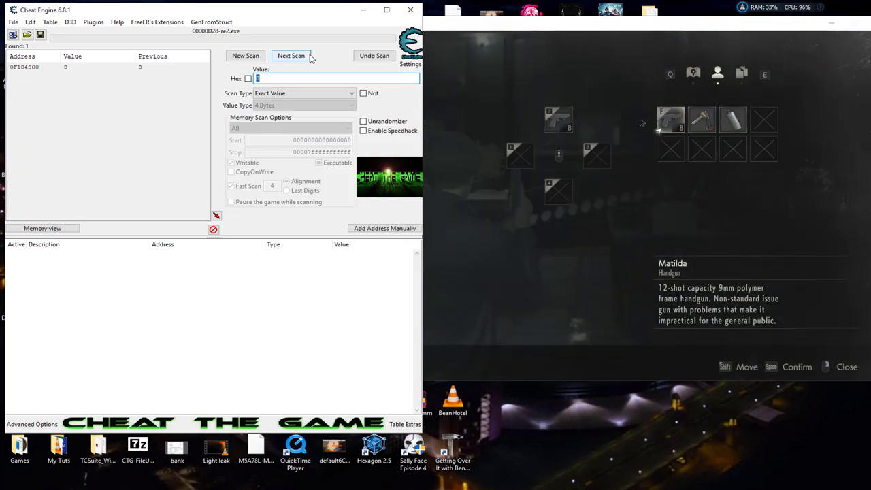
# - Freeze the found ammo address in the cheat list, and fire the handgun in the game to test the freeze
pyautogui.doubleClick(25, 68)
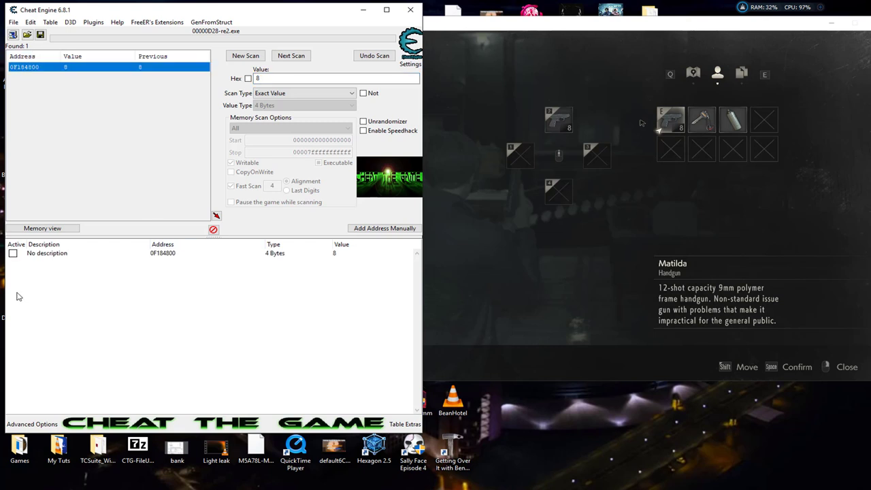
pyautogui.click(13, 254)
pyautogui.click(526, 238)
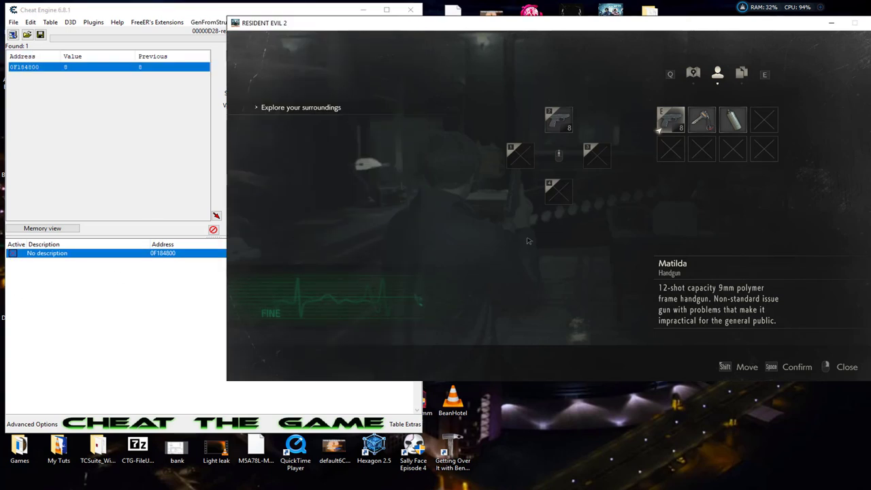
pyautogui.rightClick(526, 239)
pyautogui.rightClick(559, 206)
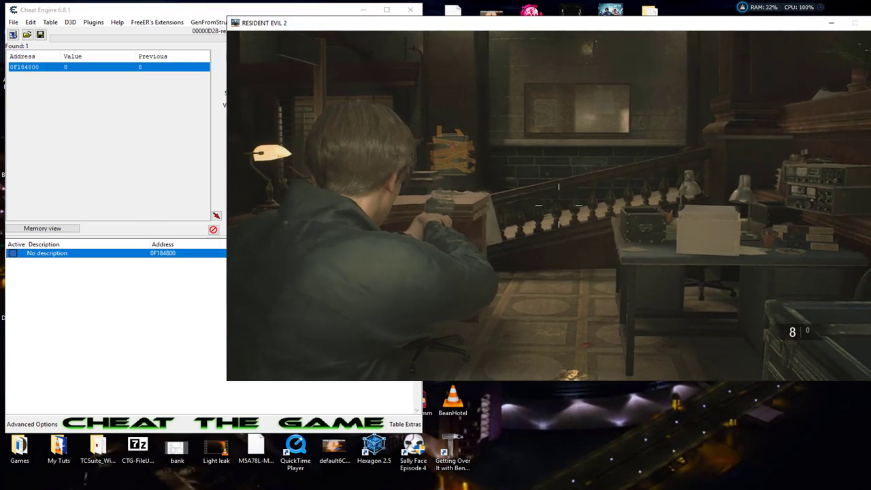
pyautogui.click(559, 206)
pyautogui.click(559, 205)
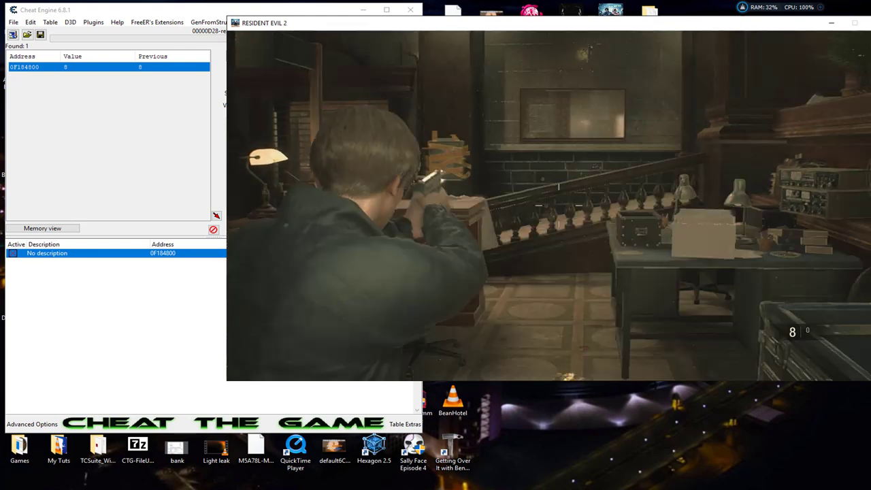
pyautogui.hotkey('alt', 'Tab')
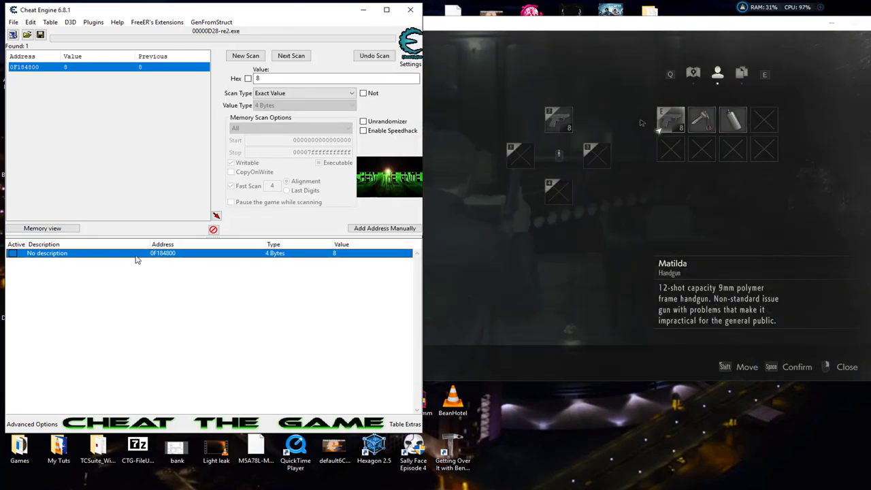
# - Start finding out what accesses the handgun ammo address in the cheat list
pyautogui.rightClick(161, 256)
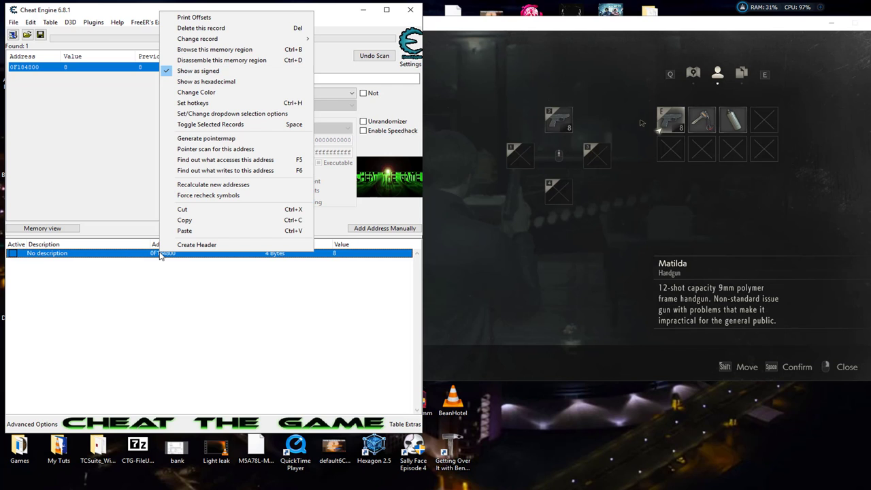
pyautogui.click(264, 162)
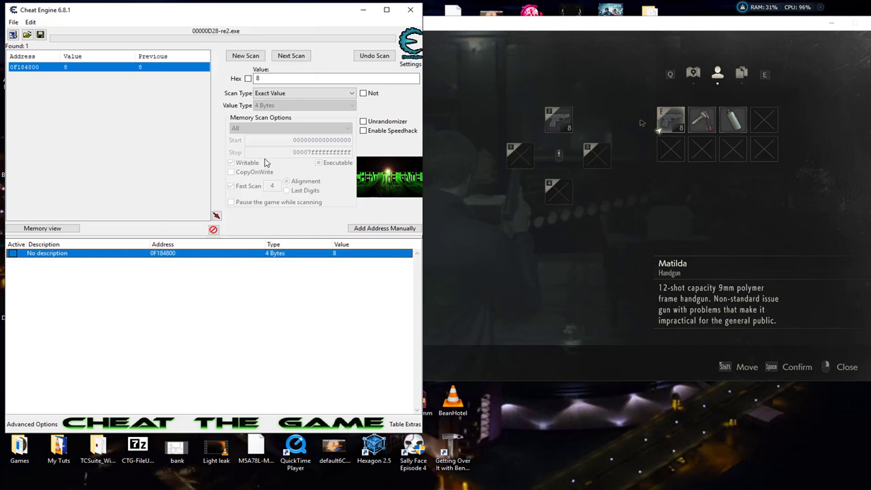
pyautogui.click(456, 253)
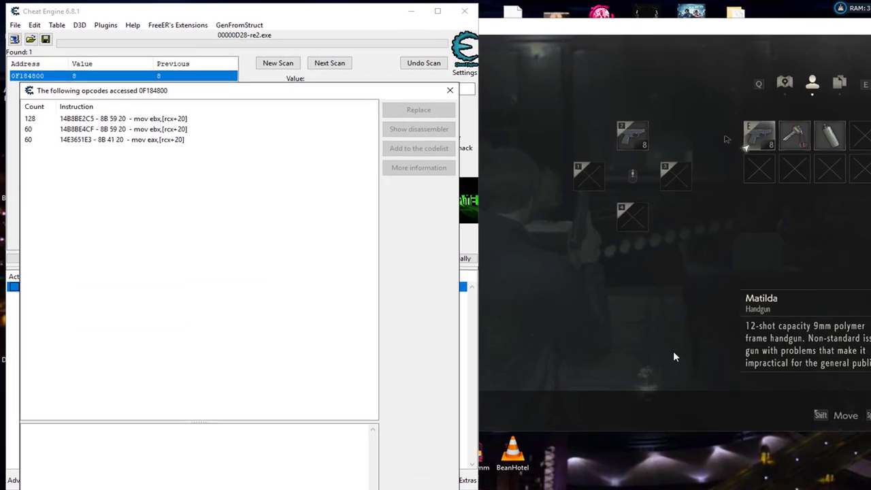
# - Toggle the inventory in Resident Evil 2, and inspect the first two instructions captured in Cheat Engine's accessed opcodes list
pyautogui.click(597, 312)
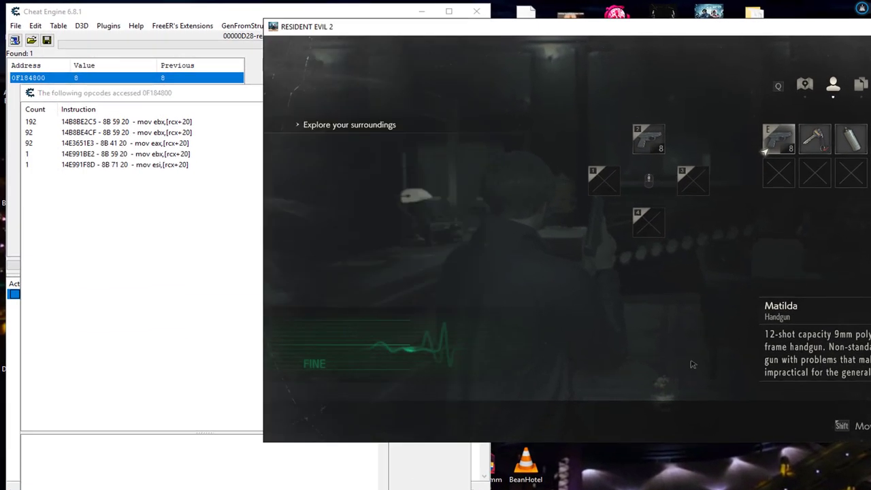
pyautogui.press('Tab')
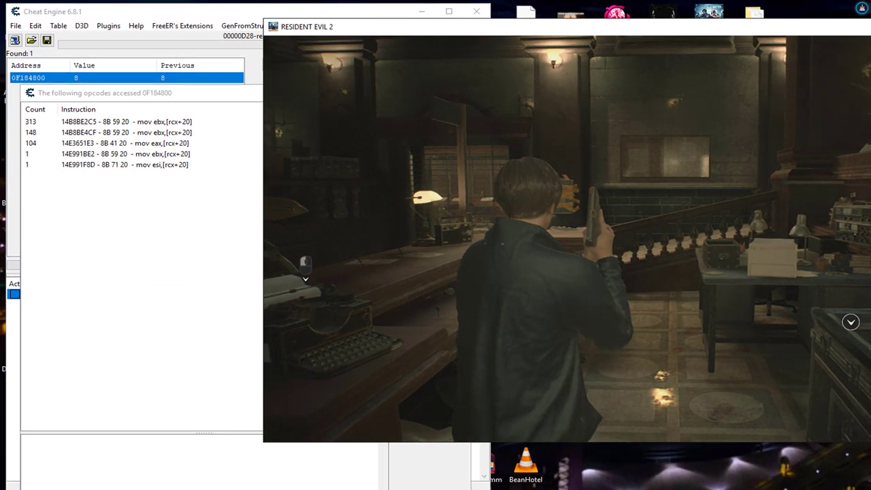
pyautogui.press('Tab')
pyautogui.click(178, 93)
pyautogui.click(133, 123)
pyautogui.click(138, 133)
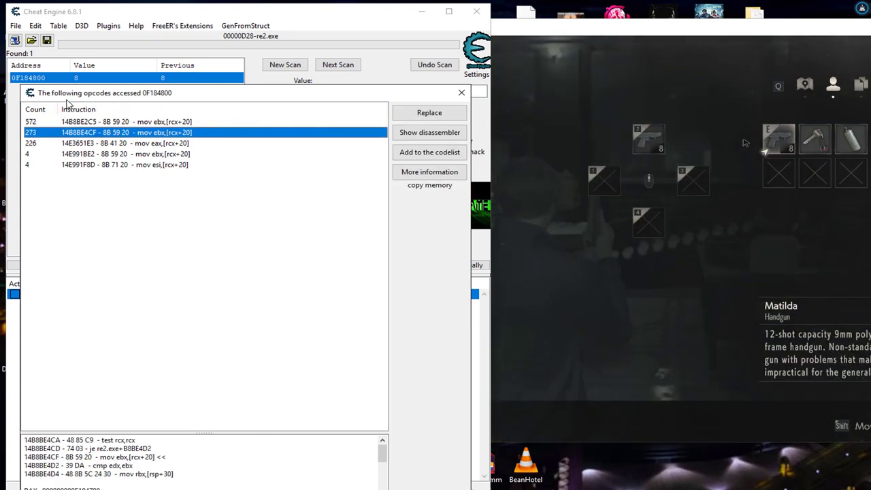
# - Switch to the game, and open and close the inventory repeatedly while watching the opcode access counts
pyautogui.click(562, 331)
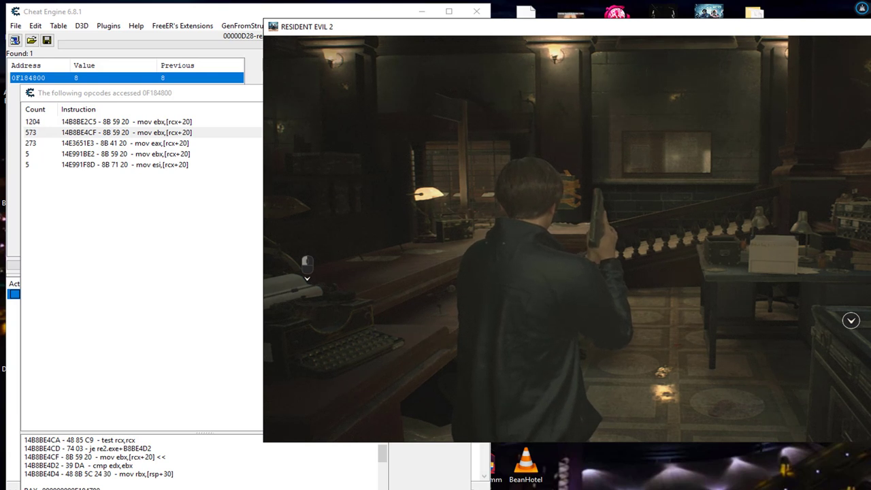
pyautogui.press('Tab')
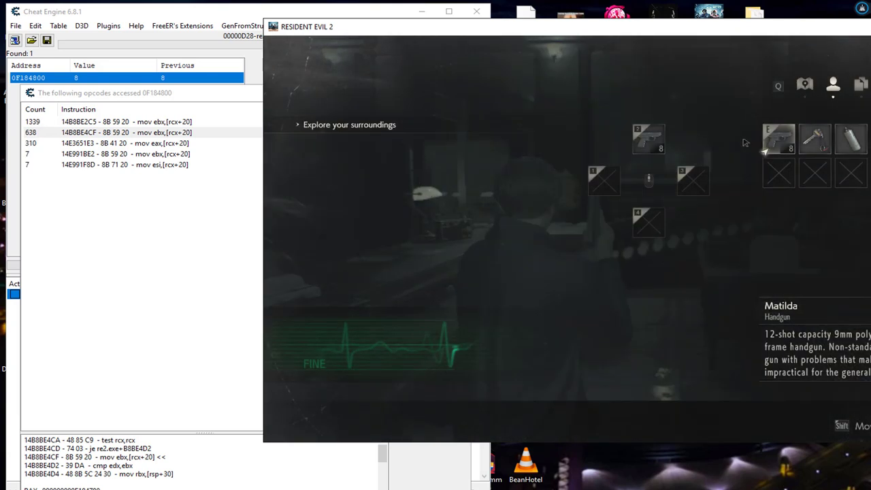
pyautogui.press('Tab')
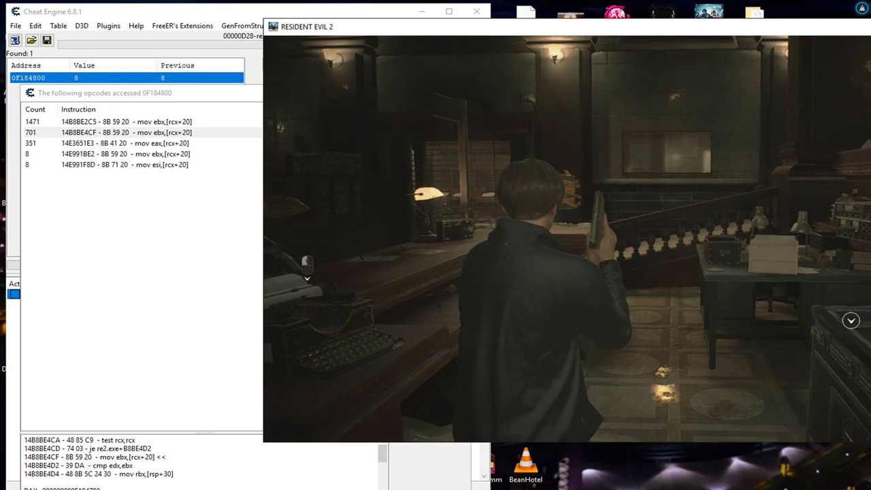
pyautogui.press('Tab')
pyautogui.press('Tab')
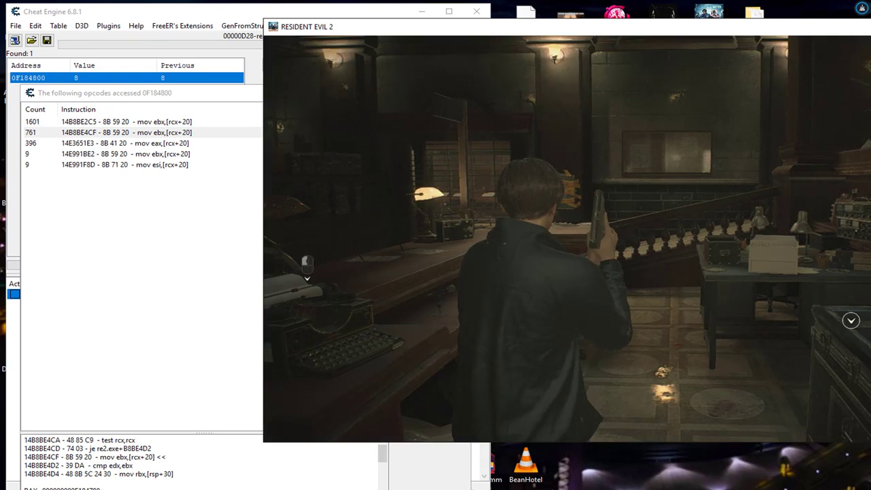
# - Aim and fire one handgun shot in the game, and return to Cheat Engine's accessed opcodes list
pyautogui.rightClick(649, 239)
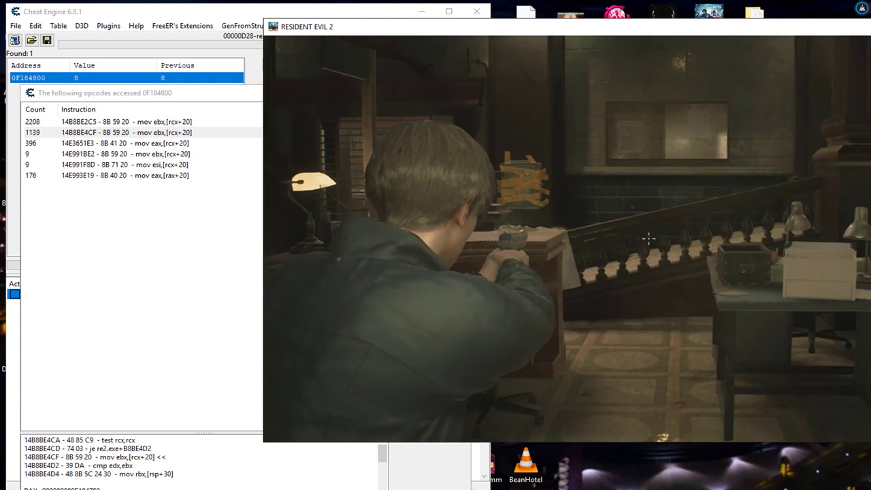
pyautogui.rightClick(649, 238)
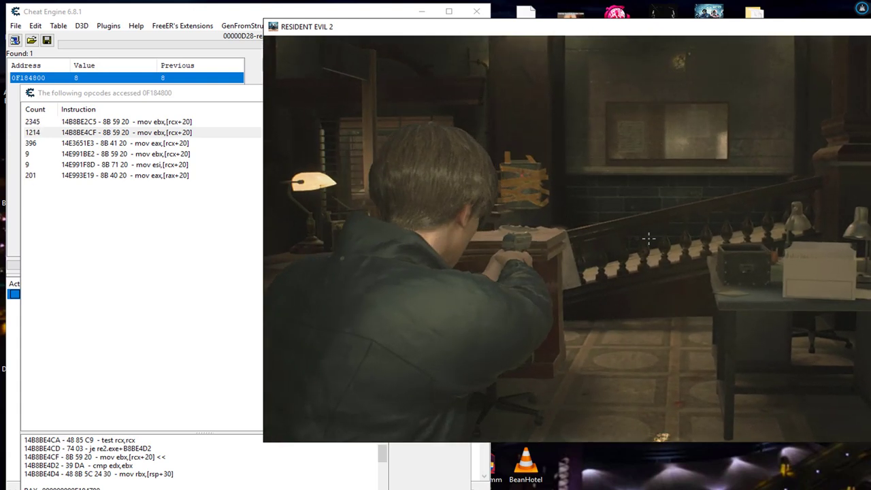
pyautogui.click(649, 239)
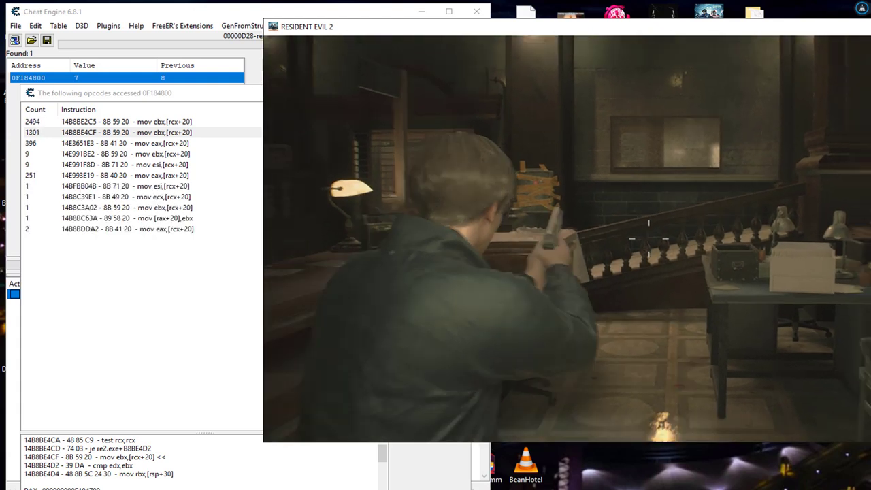
pyautogui.hotkey('alt', 'Tab')
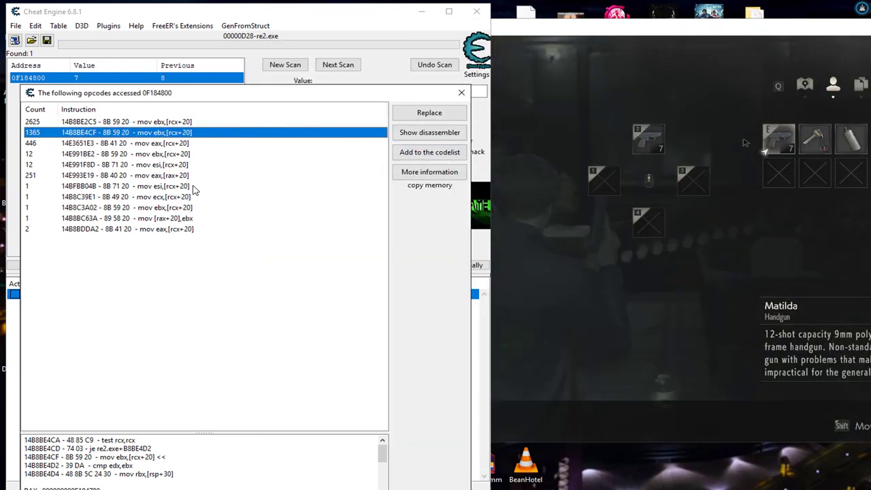
# - Examine the instructions added to the accessed opcodes list by the shot, including mov [rax+20],ebx
pyautogui.click(194, 187)
pyautogui.click(183, 207)
pyautogui.click(182, 219)
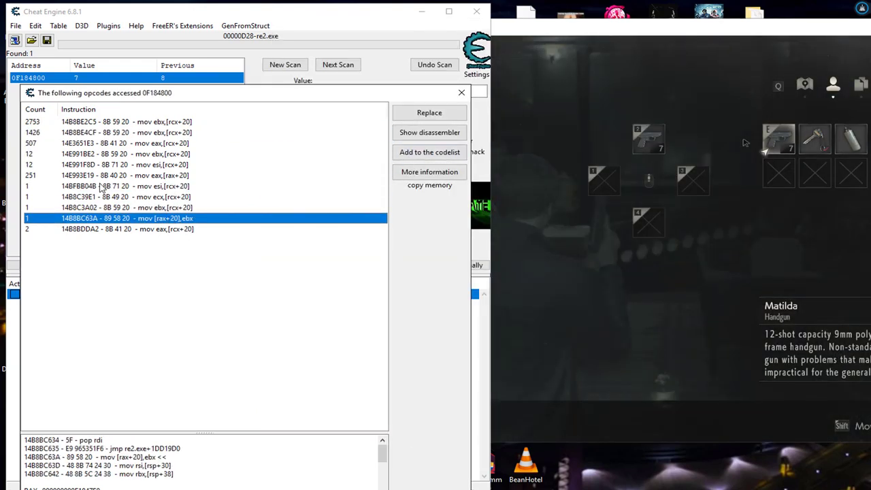
pyautogui.click(79, 198)
pyautogui.click(85, 187)
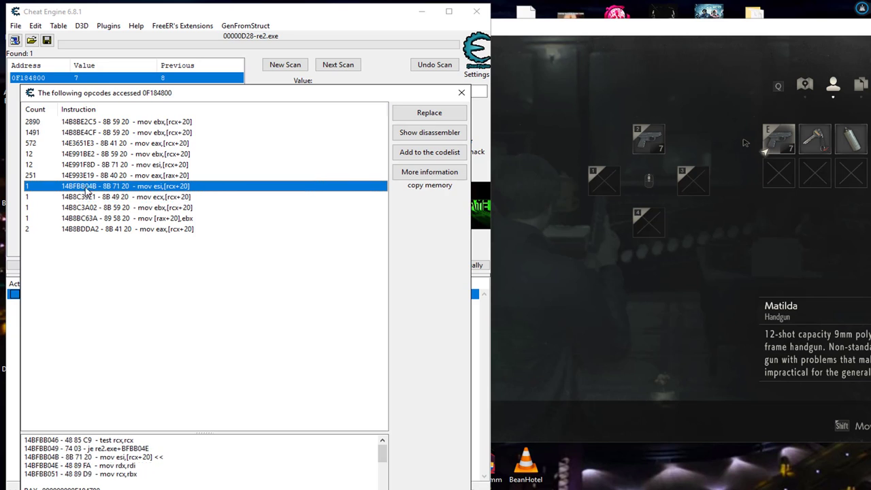
pyautogui.click(81, 197)
pyautogui.click(83, 208)
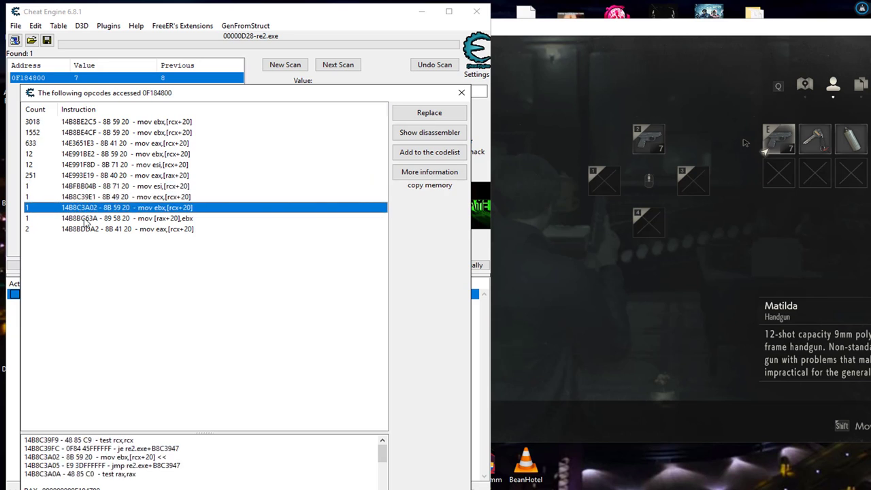
pyautogui.click(89, 199)
pyautogui.click(93, 219)
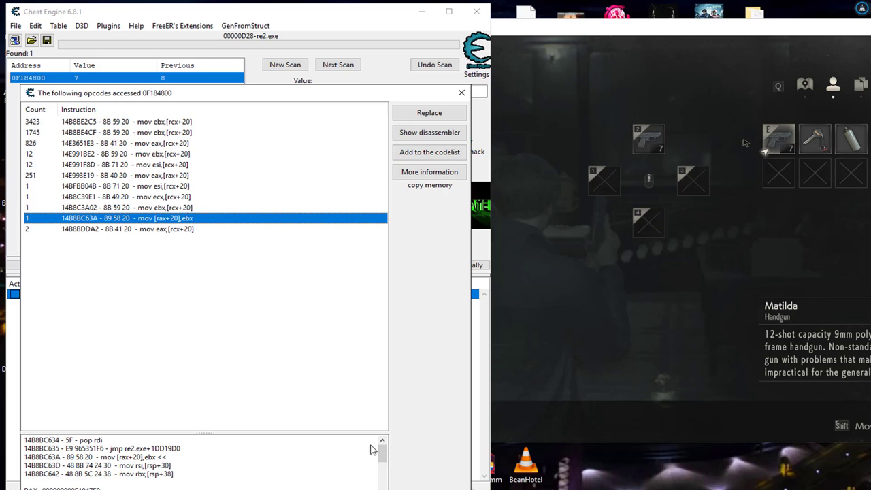
# - Compare the instructions with the highest access counts at the start of the opcodes list
pyautogui.click(153, 124)
pyautogui.click(145, 144)
pyautogui.click(154, 133)
pyautogui.click(157, 124)
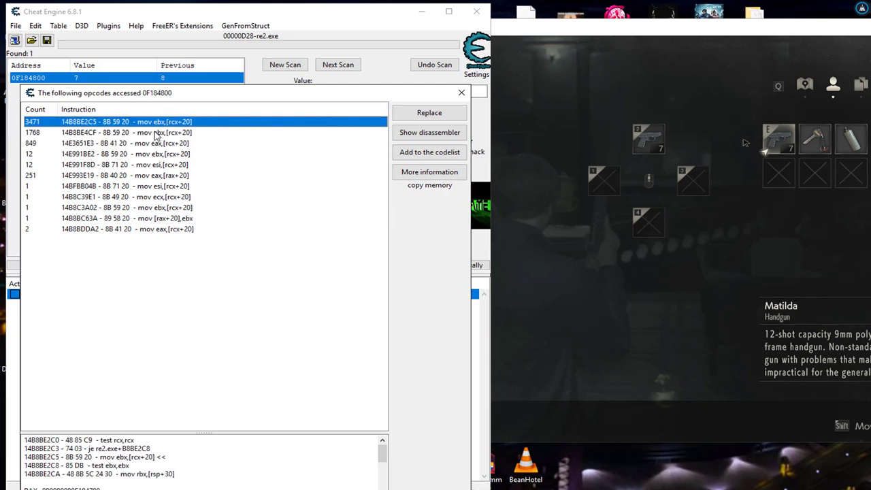
pyautogui.click(160, 132)
pyautogui.click(160, 123)
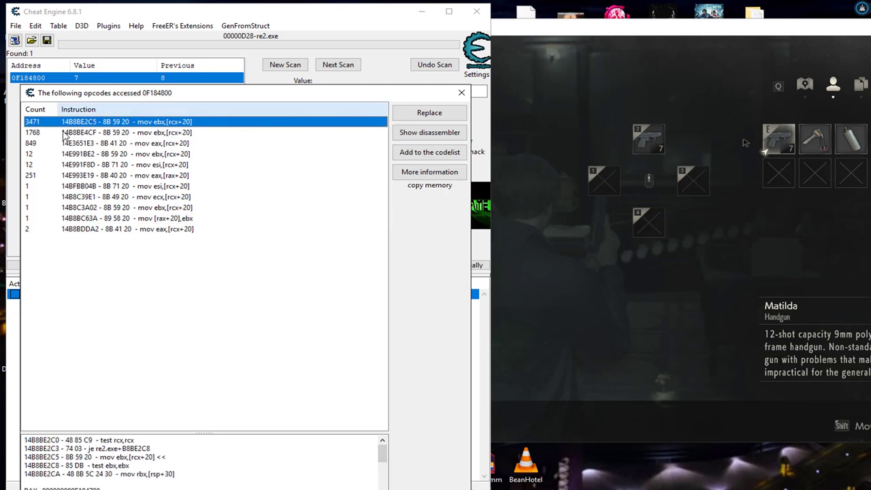
pyautogui.click(31, 133)
pyautogui.click(34, 123)
pyautogui.click(35, 132)
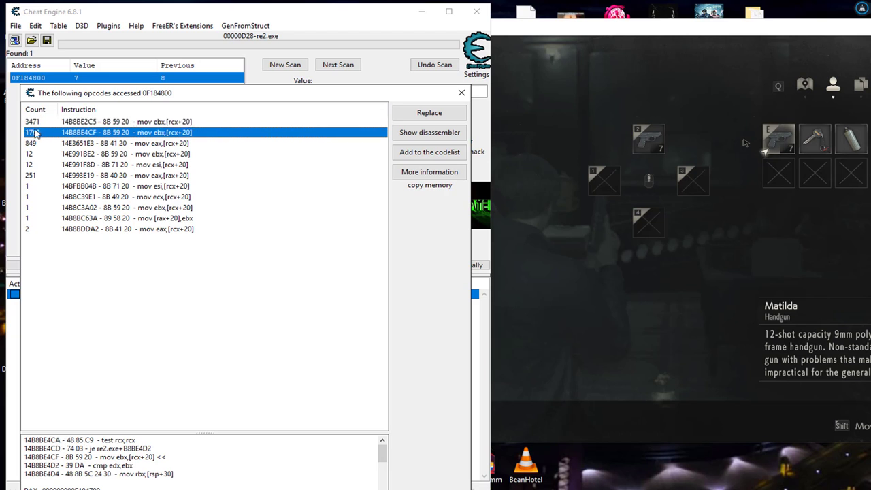
pyautogui.click(36, 124)
pyautogui.click(36, 132)
# - Show the mov [rax+20],ebx instruction in the disassembler, review the surrounding code, and select that instruction
pyautogui.click(192, 219)
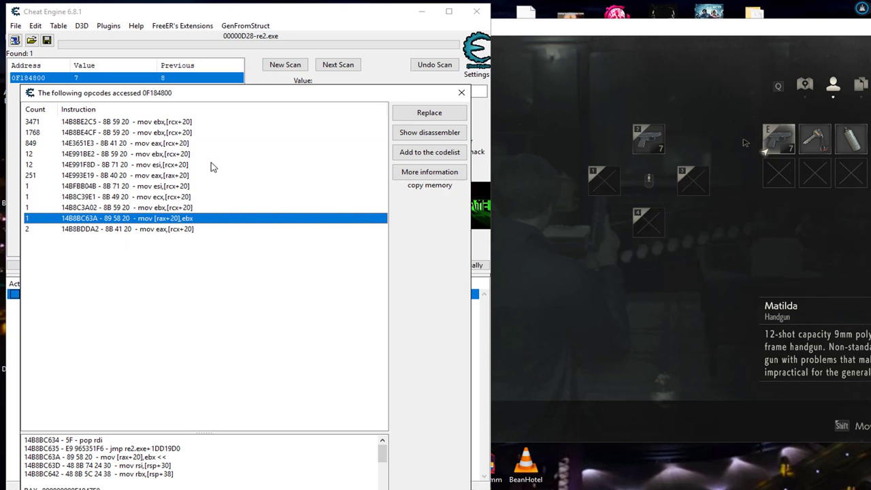
pyautogui.click(430, 133)
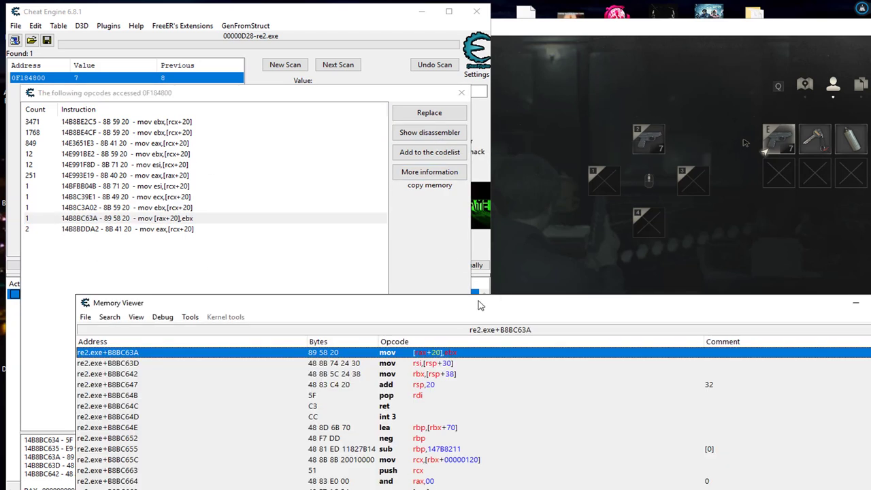
pyautogui.moveTo(480, 305); pyautogui.dragTo(499, 134)
pyautogui.scroll(3, 532, 257)
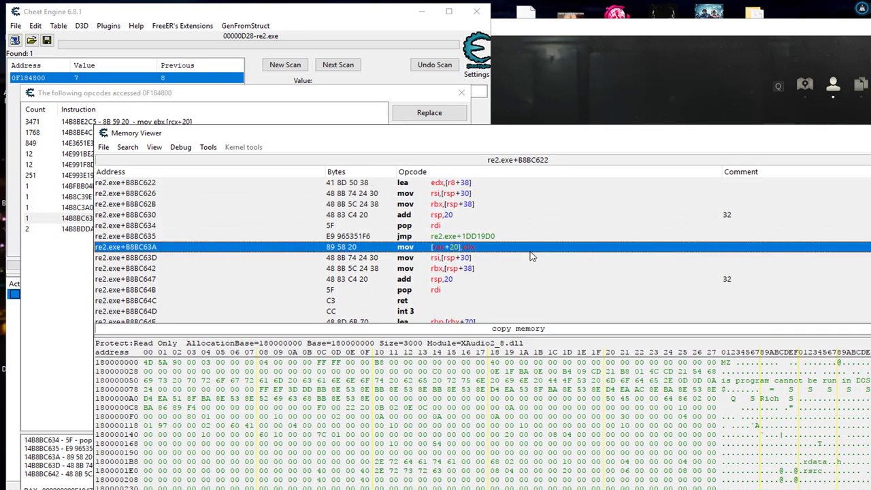
pyautogui.scroll(3, 504, 302)
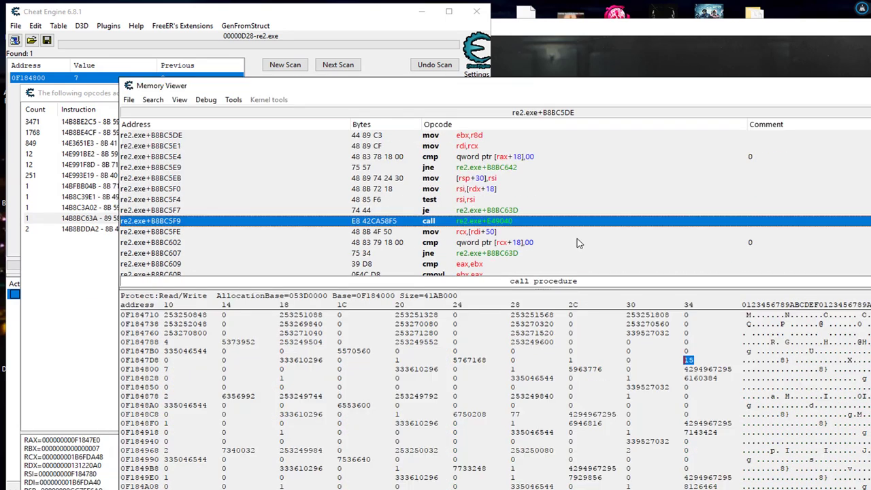
pyautogui.scroll(-6, 576, 243)
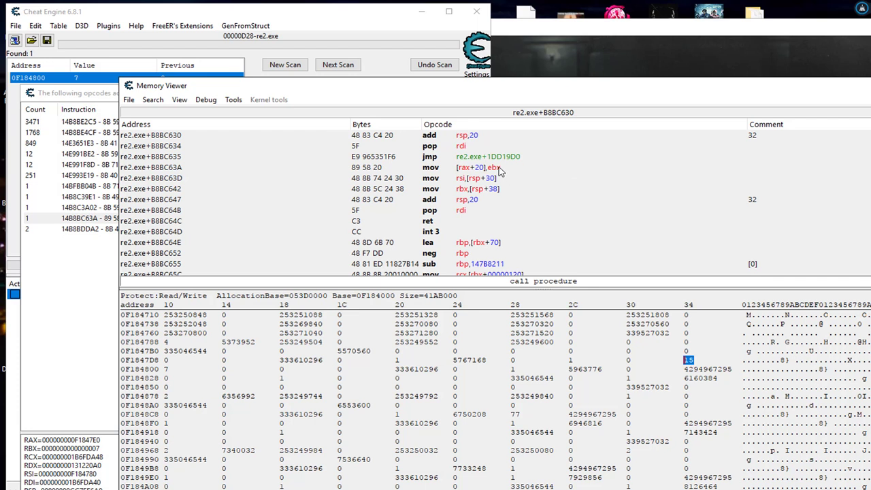
pyautogui.click(500, 170)
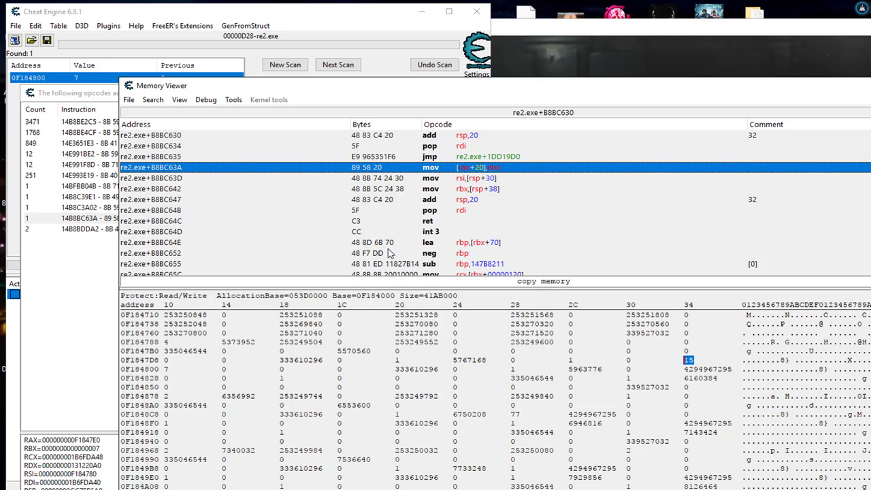
pyautogui.click(66, 251)
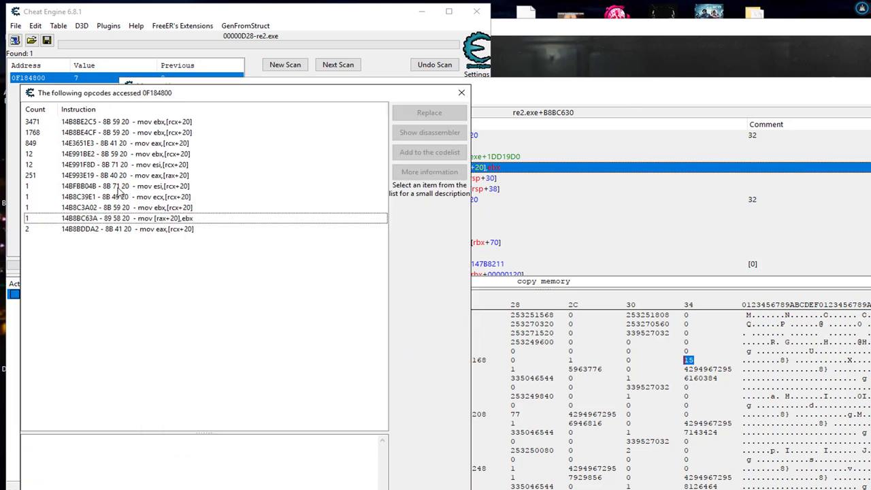
pyautogui.click(618, 90)
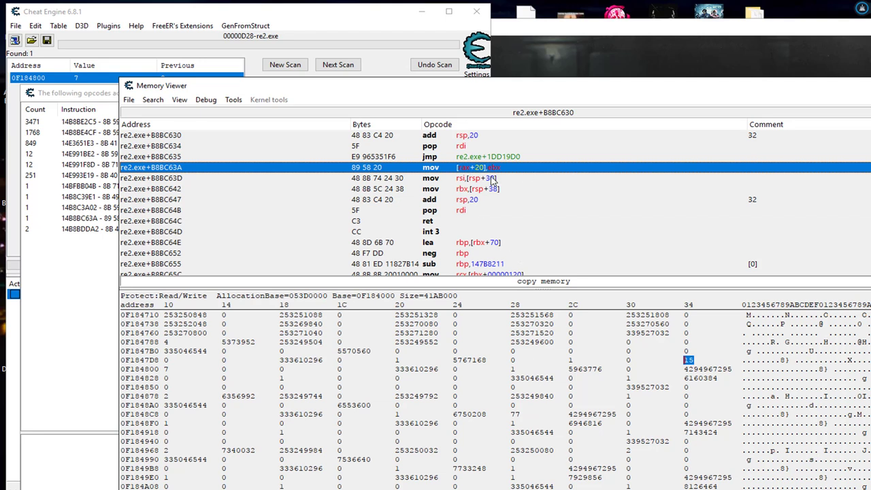
# - Generate an AOB injection script in Auto assemble at "re2.exe"+B8BC63A, naming the injection symbol ammo1
pyautogui.click(235, 101)
pyautogui.click(271, 360)
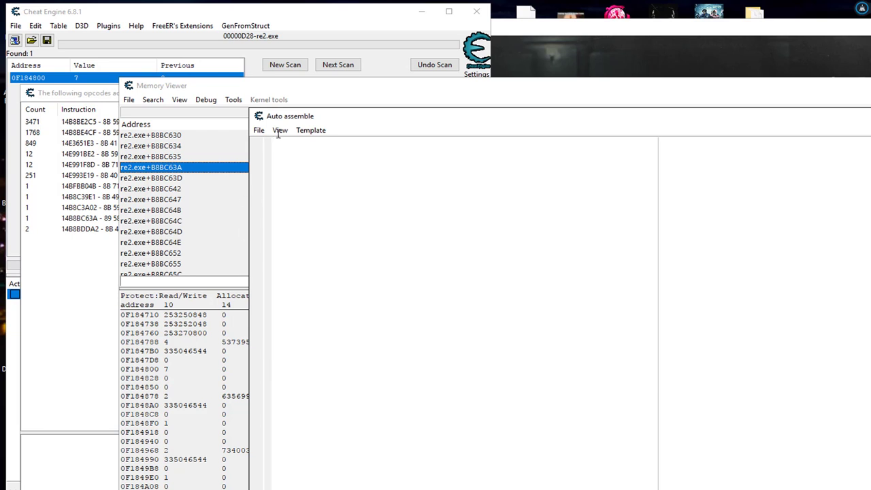
pyautogui.click(311, 130)
pyautogui.click(327, 195)
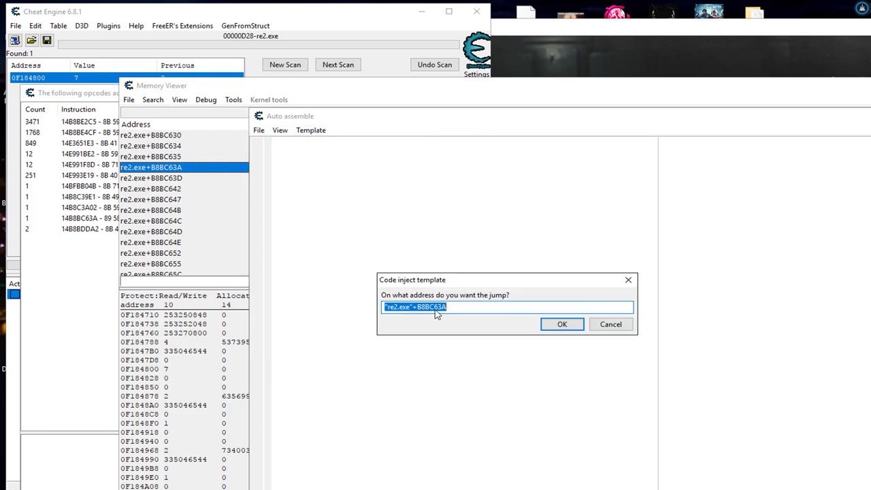
pyautogui.click(562, 327)
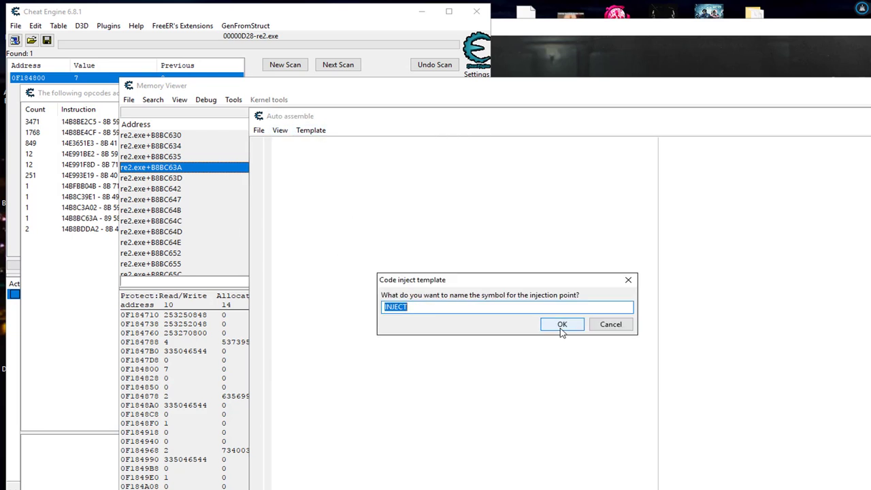
pyautogui.write('ammo1')
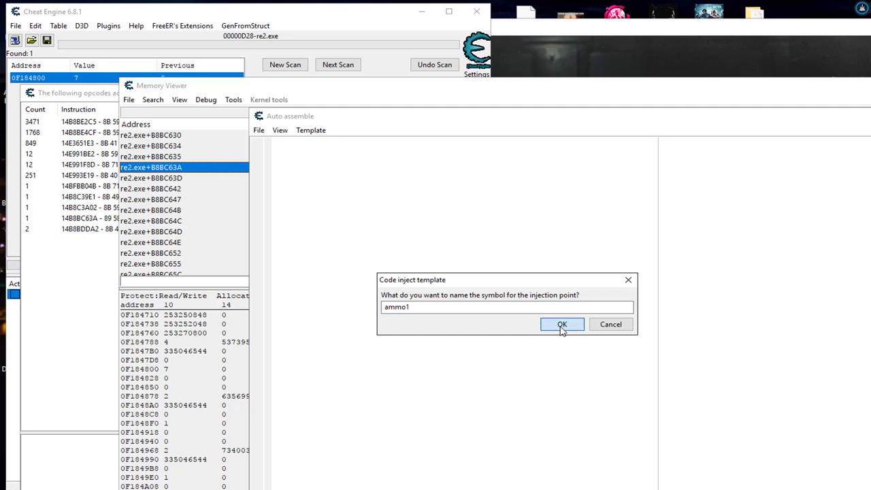
pyautogui.click(562, 325)
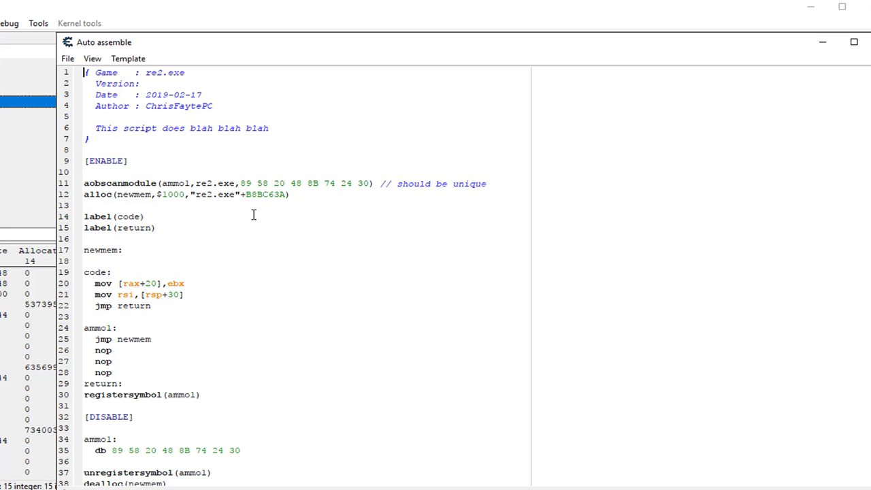
pyautogui.scroll(-2, 220, 222)
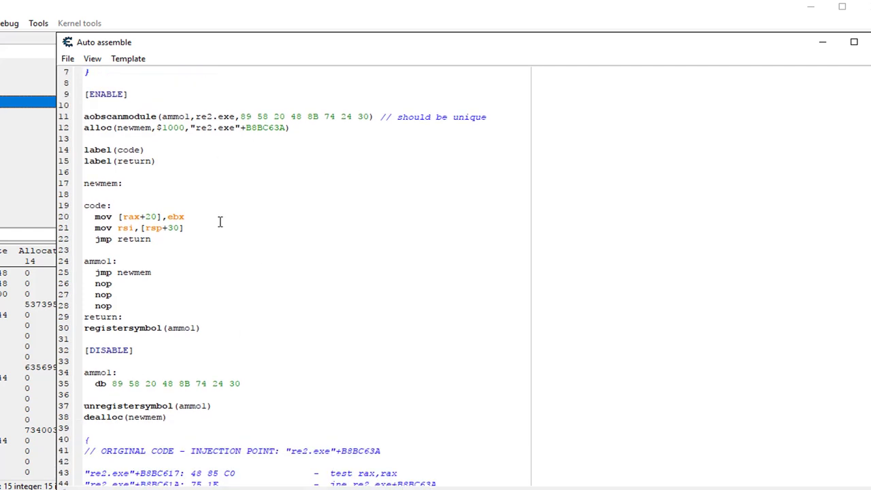
# - Insert the line mov ebx,63 directly above mov [rax+20],ebx in the code section of the injection script
pyautogui.moveTo(183, 217)
pyautogui.mouseDown()
pyautogui.moveTo(174, 217)
pyautogui.moveTo(175, 229)
pyautogui.mouseUp()
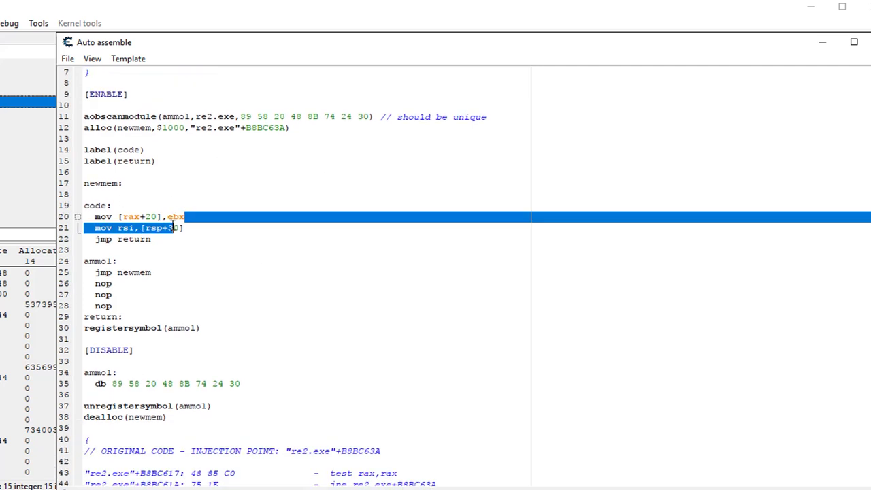
pyautogui.click(173, 217)
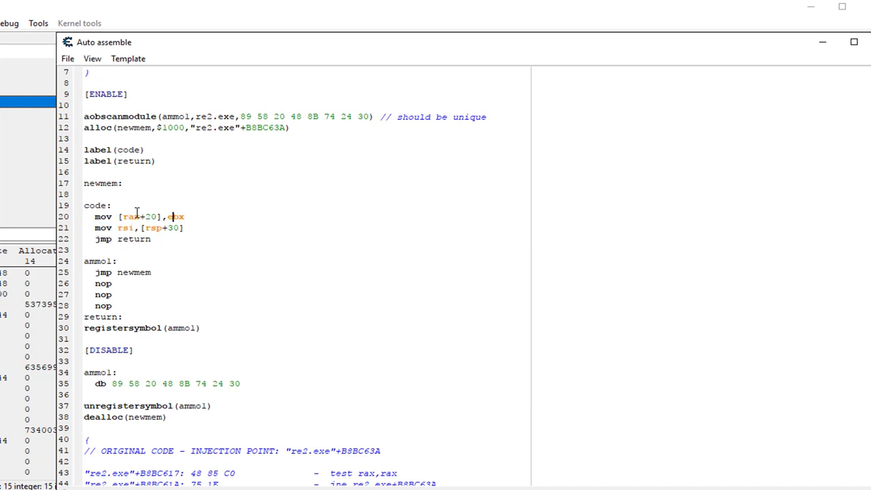
pyautogui.moveTo(161, 216); pyautogui.dragTo(115, 217)
pyautogui.click(125, 207)
pyautogui.press('Return')
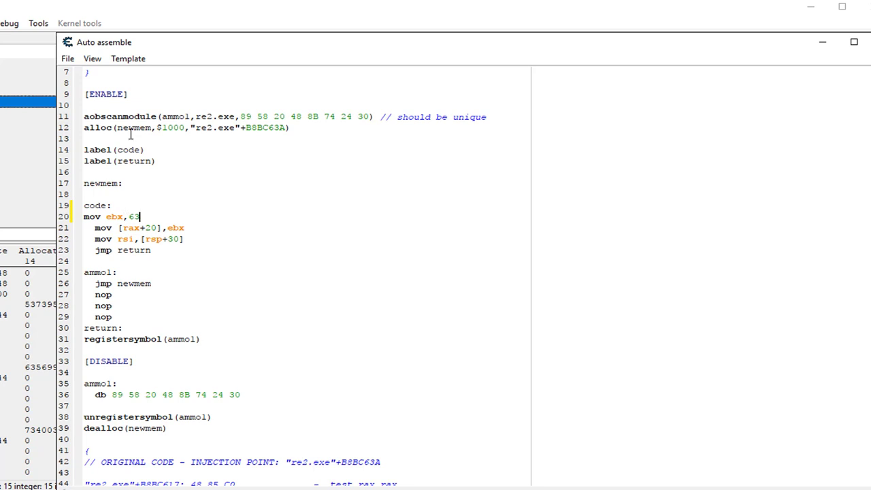
# - Assign the injection script to the current cheat table and close the Auto assemble window
pyautogui.click(67, 58)
pyautogui.click(110, 131)
pyautogui.click(870, 42)
pyautogui.click(51, 292)
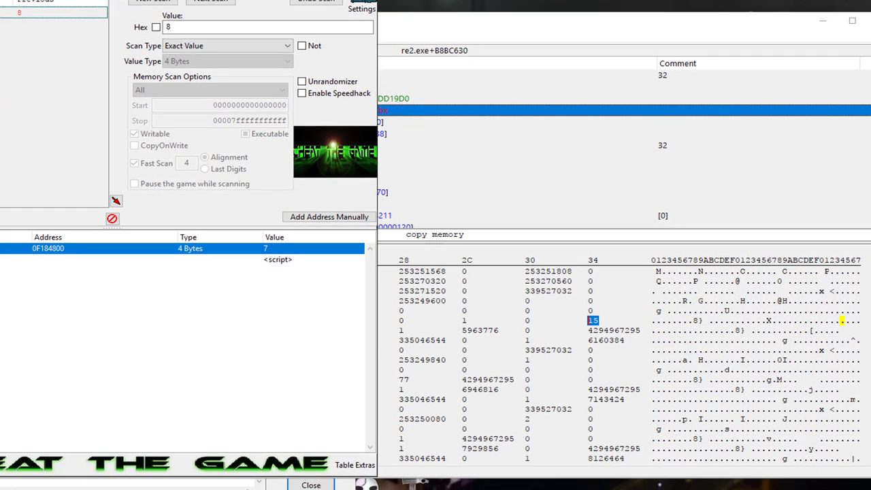
# - Change the description of the new script entry in the cheat table to Inf Ammo
pyautogui.doubleClick(53, 260)
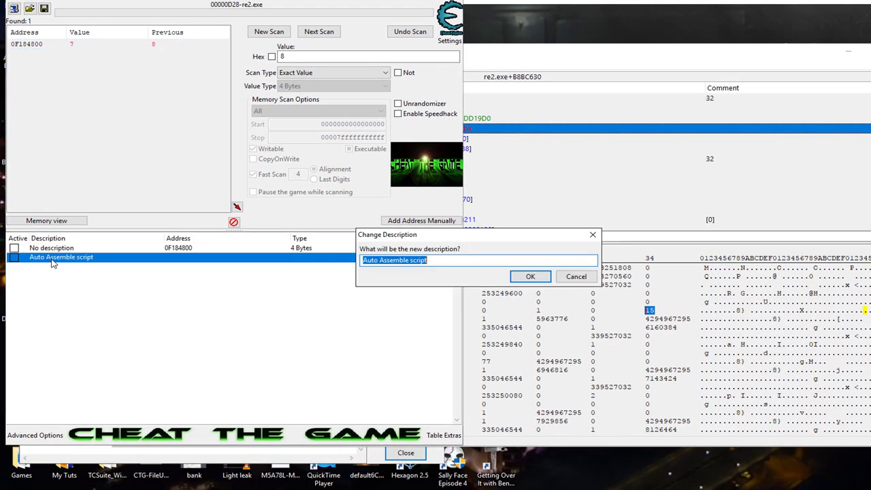
pyautogui.write('Inf Ammo')
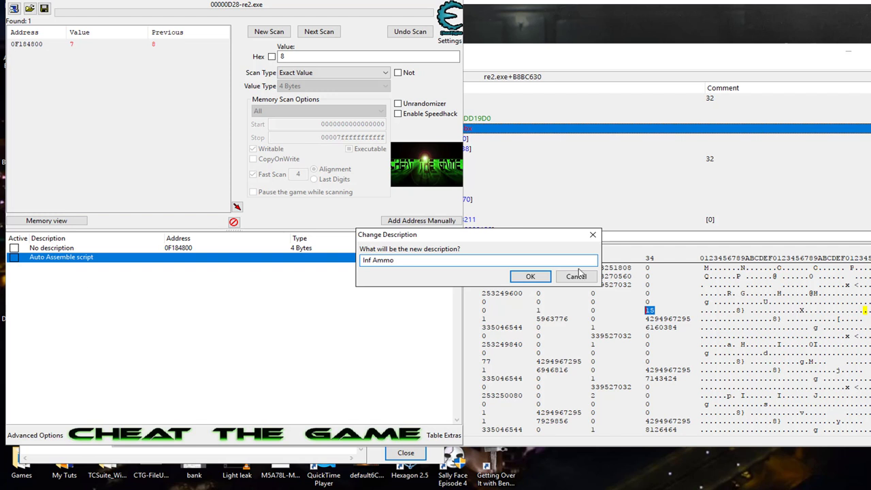
pyautogui.click(528, 278)
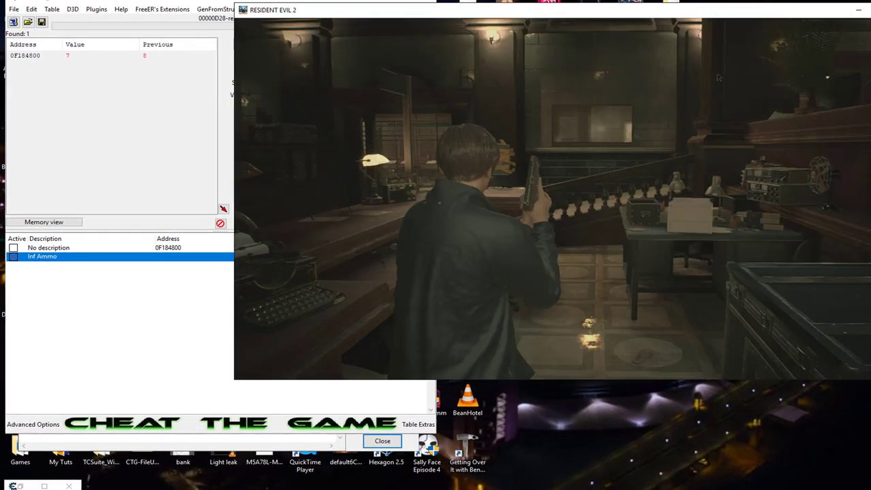
# - In Resident Evil 2, aim the handgun and fire several shots to test the Inf Ammo script
pyautogui.rightClick(577, 199)
pyautogui.click(578, 199)
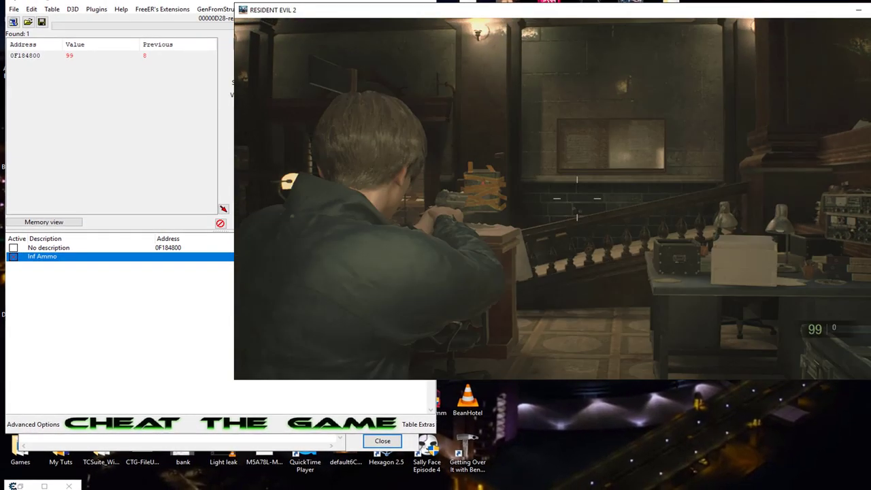
pyautogui.click(578, 199)
pyautogui.click(578, 199)
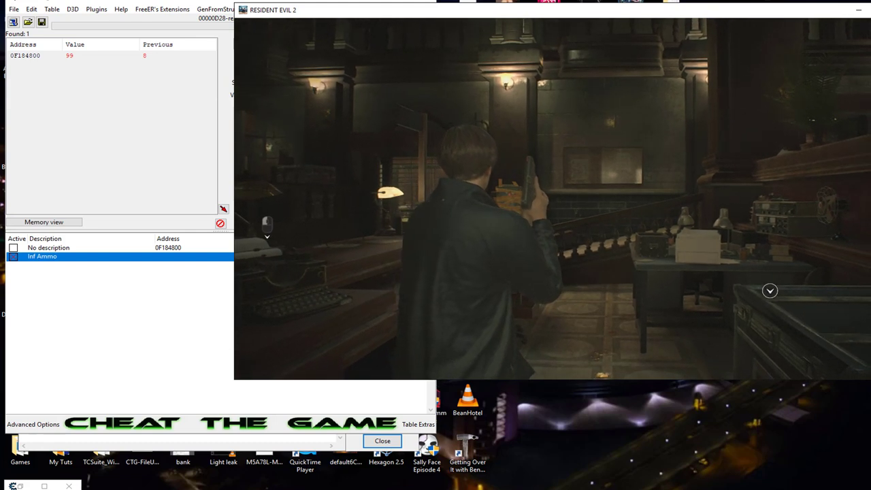
# - Walk the character out of the reception area, up the steps toward the RPD shutter, and into the dark area beyond
pyautogui.press('w')
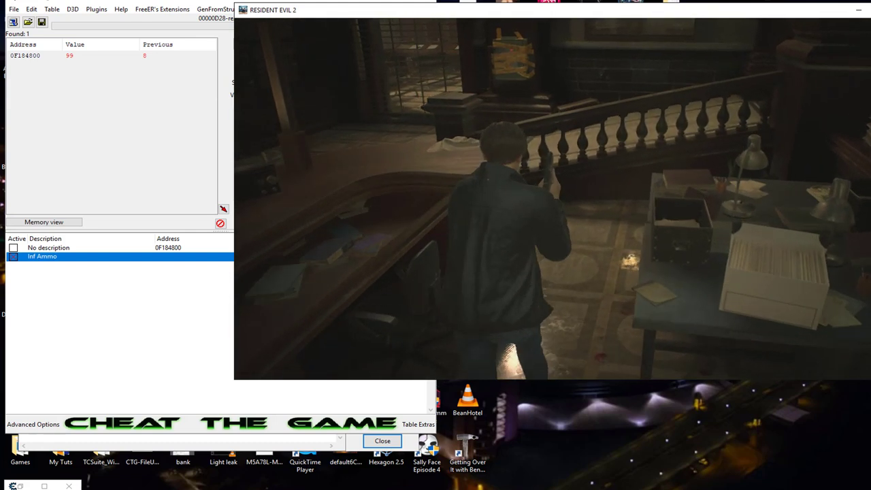
pyautogui.press('w')
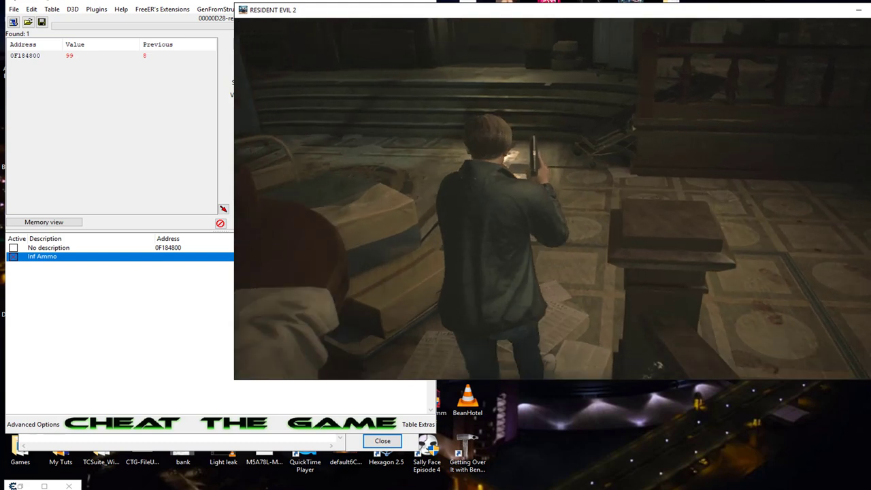
pyautogui.press('w')
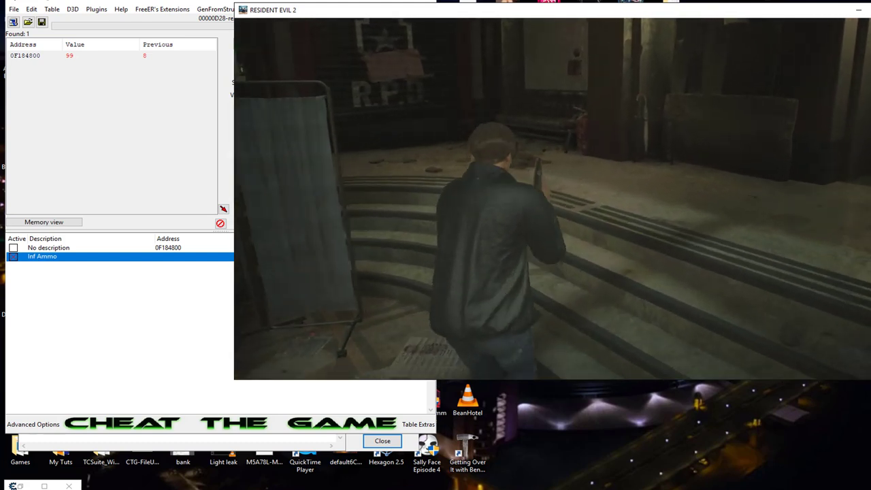
pyautogui.press('w')
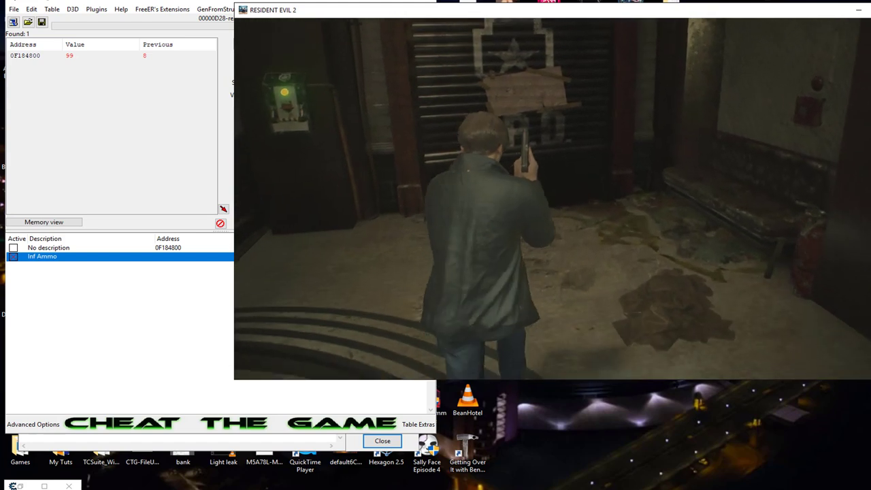
pyautogui.press('w')
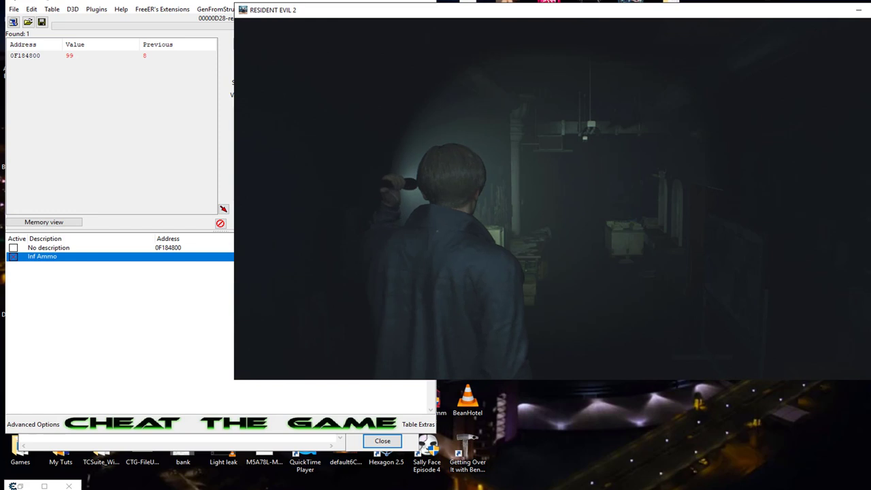
# - Switch to Cheat Engine and start a new 4 Bytes scan with the scan type Unknown initial value
pyautogui.hotkey('alt', 'Tab')
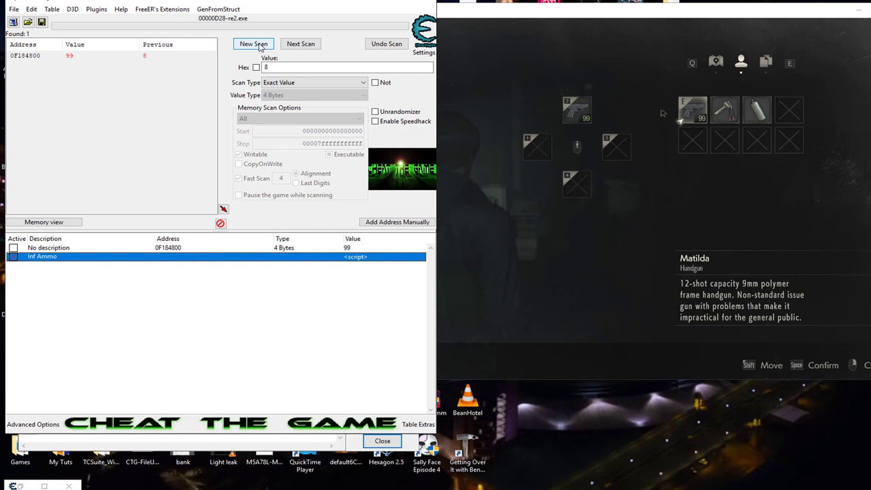
pyautogui.click(259, 46)
pyautogui.click(284, 84)
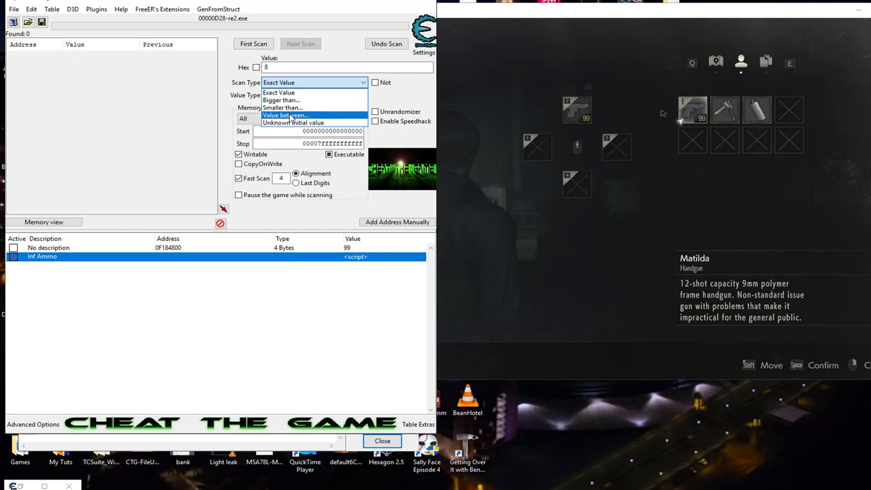
pyautogui.click(293, 124)
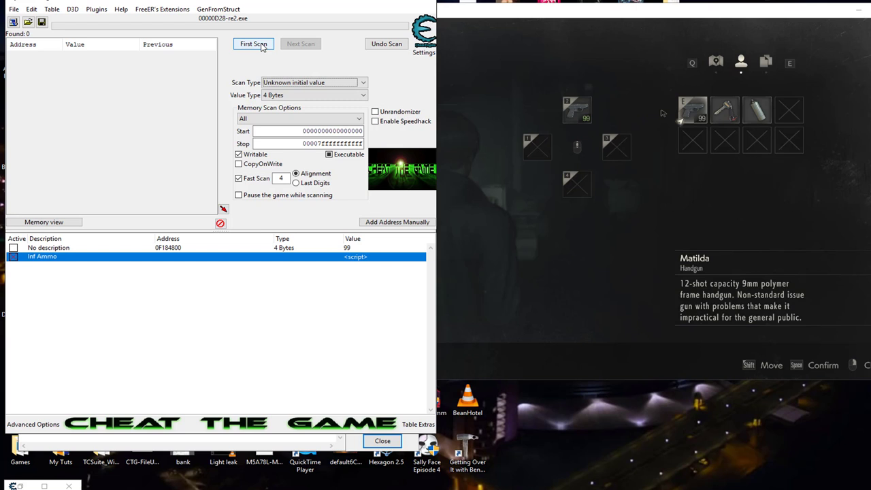
pyautogui.click(263, 46)
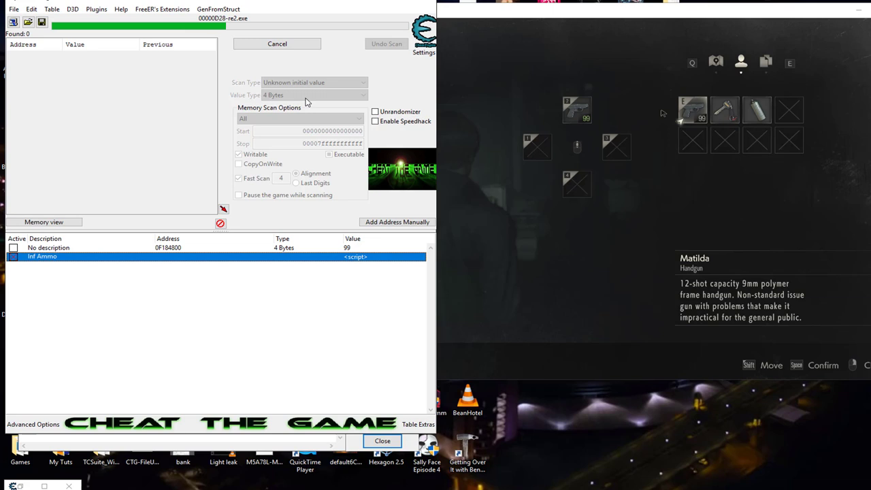
# - Close the game's inventory screen and the accessed opcodes window while the first scan runs
pyautogui.hotkey('alt', 'Tab')
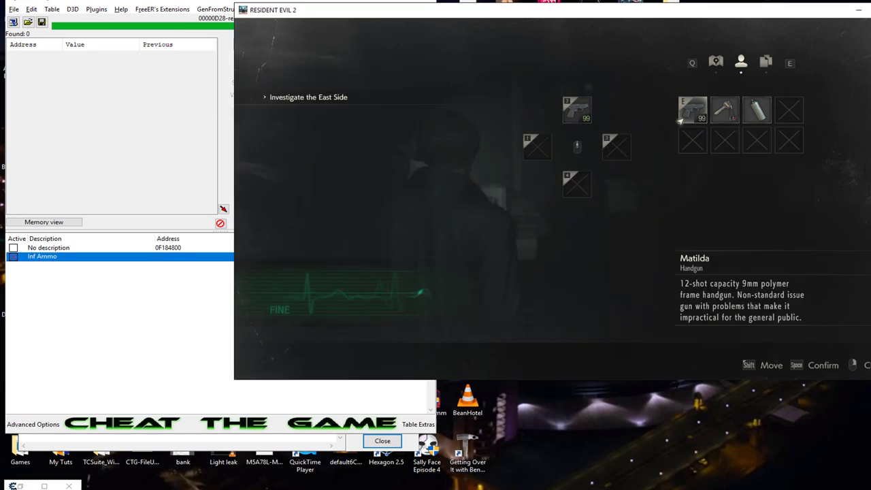
pyautogui.hotkey('alt', 'Tab')
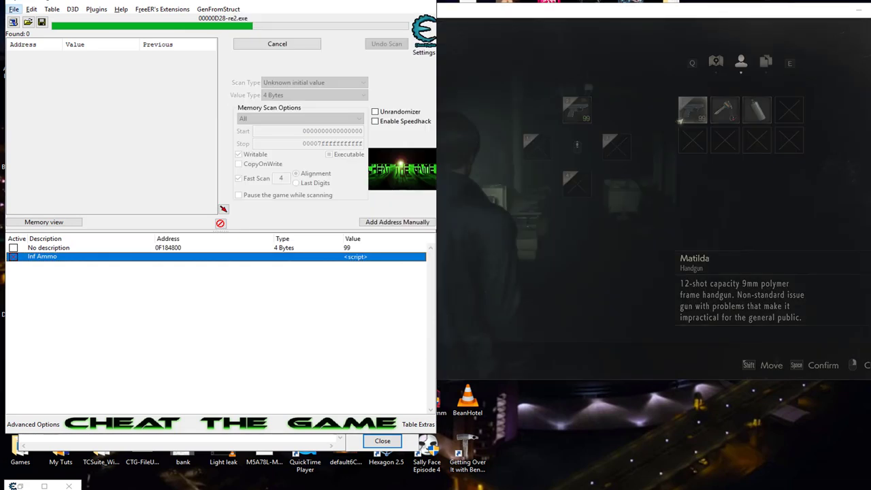
pyautogui.click(376, 442)
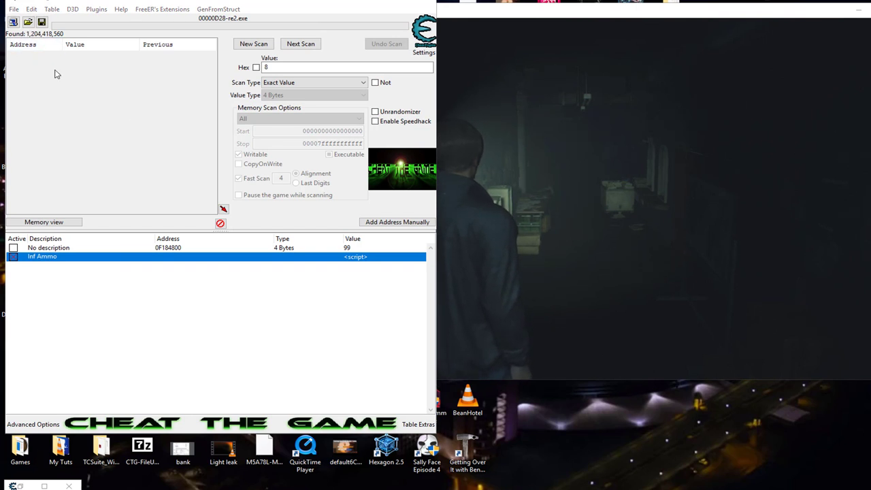
# - Return to Resident Evil 2 and walk the character through the dark corridors to the leaning, taped cabinet
pyautogui.click(627, 242)
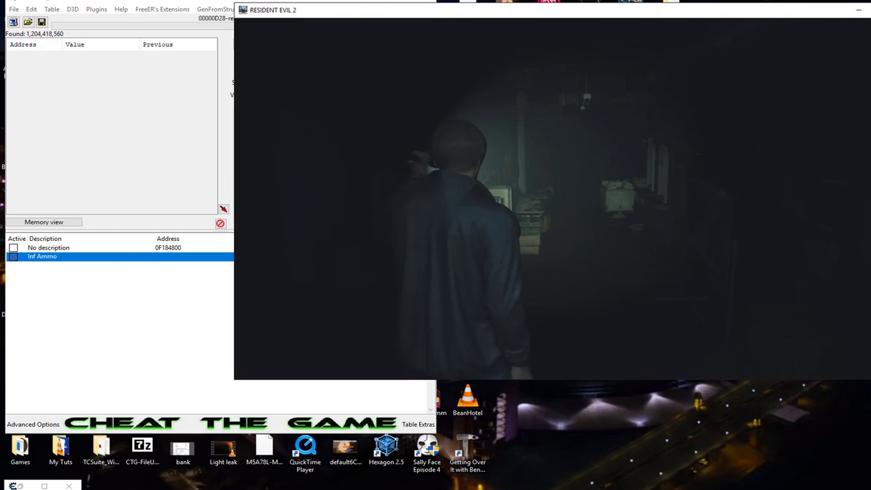
pyautogui.press('w')
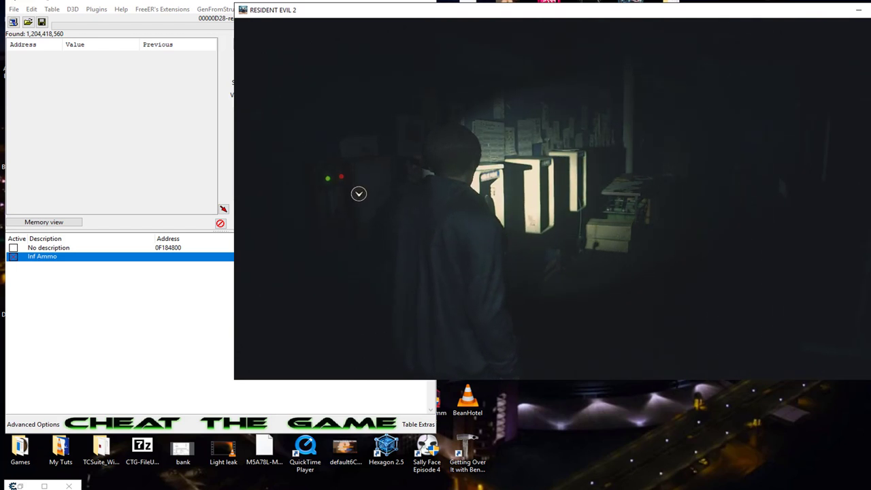
pyautogui.press('w')
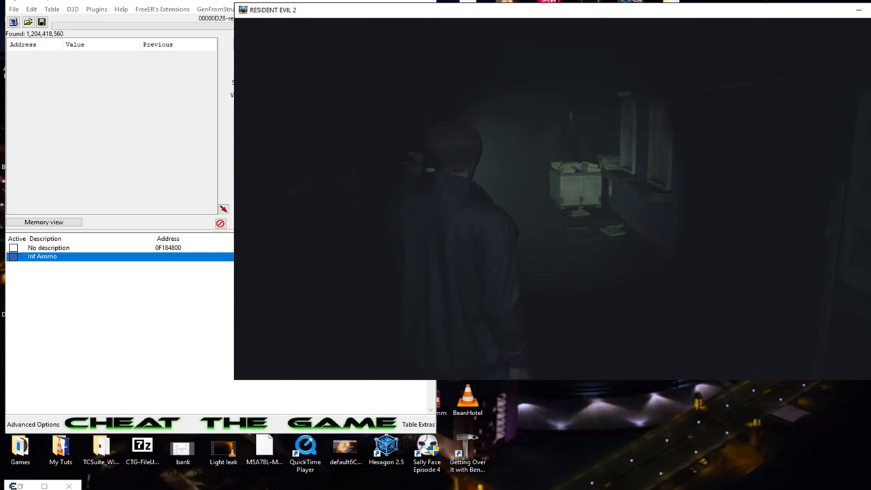
pyautogui.press('w')
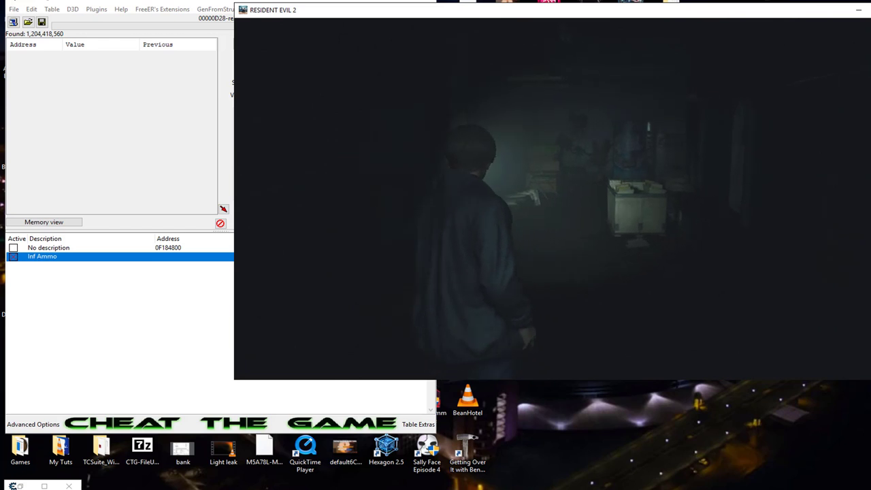
pyautogui.press('w')
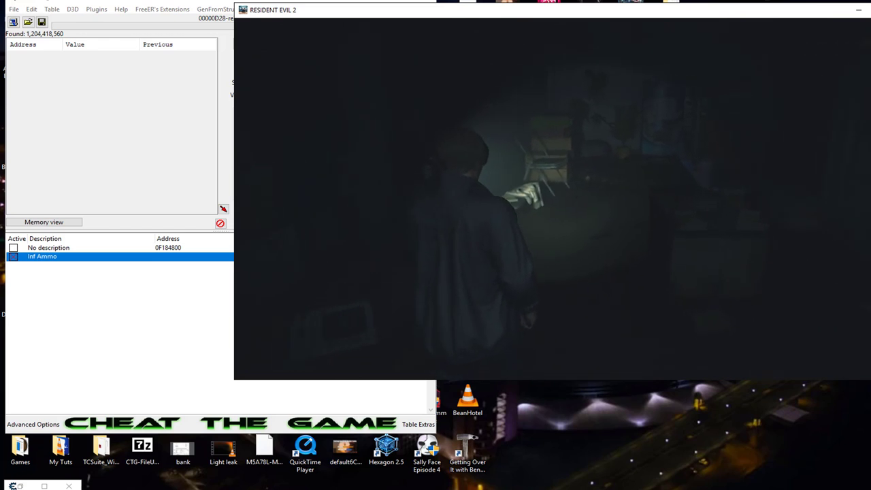
pyautogui.press('w')
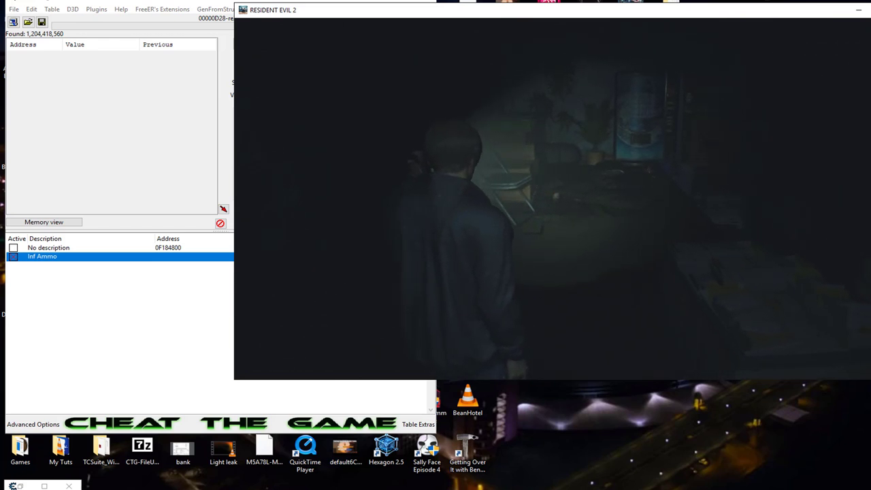
pyautogui.press('w')
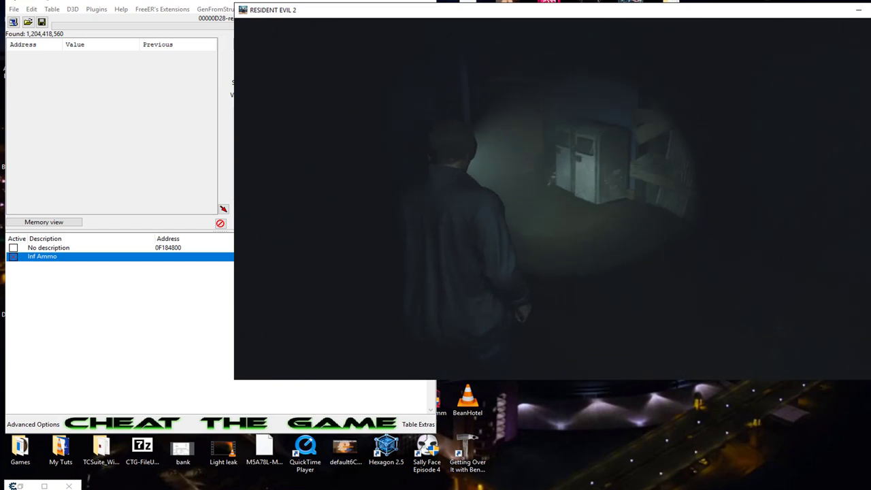
pyautogui.press('w')
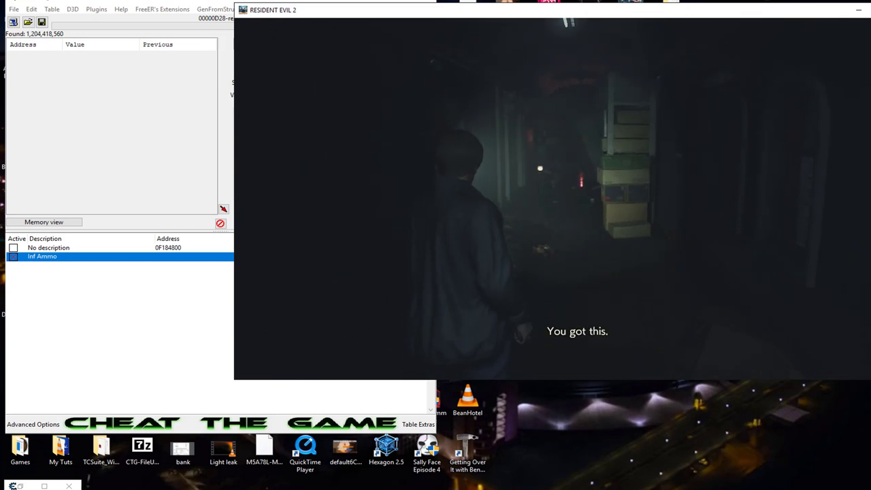
pyautogui.press('w')
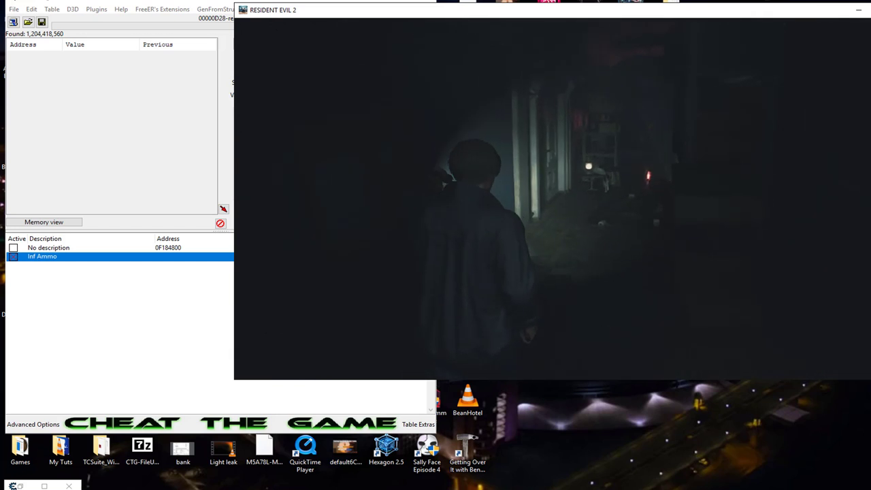
pyautogui.press('w')
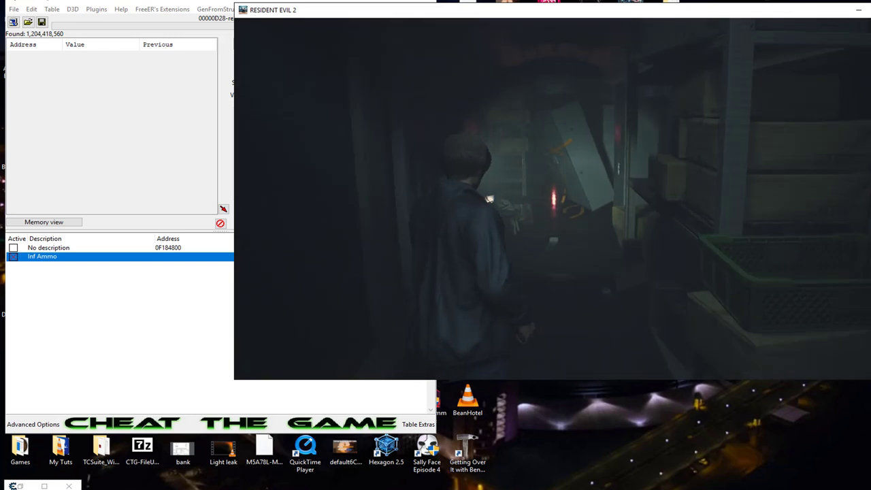
pyautogui.press('w')
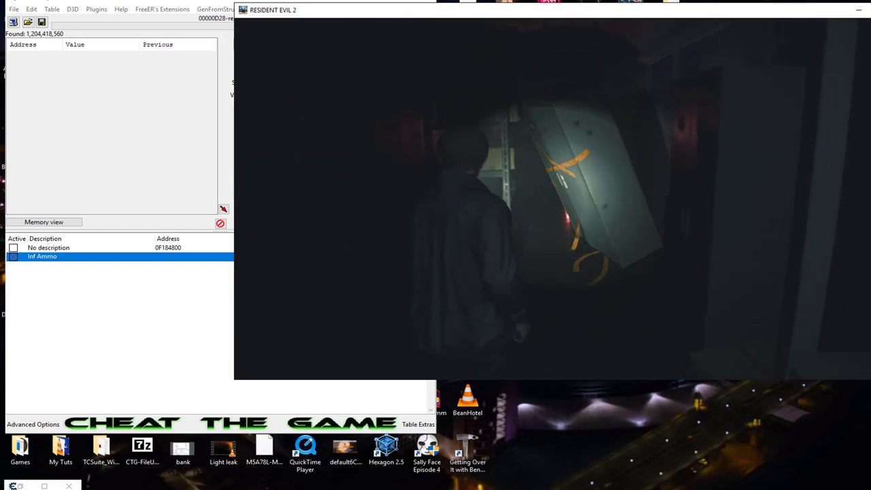
# - Push the leaning cabinet out of the way and walk into the passage behind it
pyautogui.press('w')
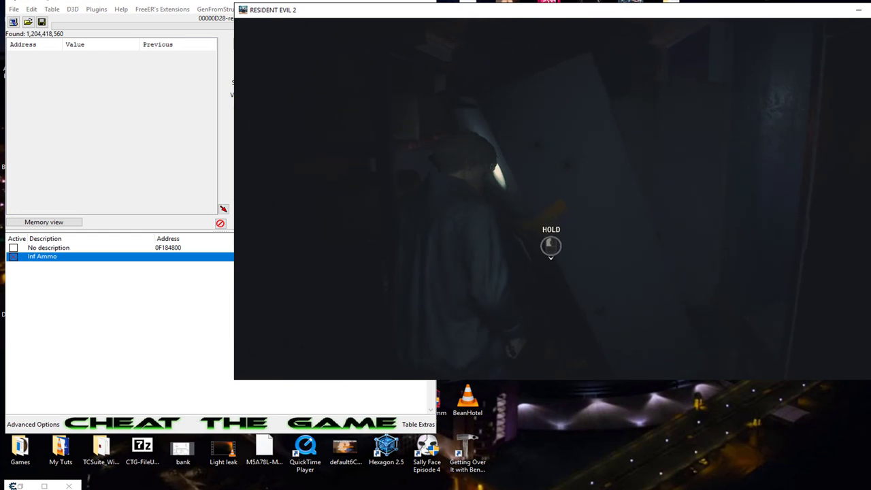
pyautogui.click(552, 247)
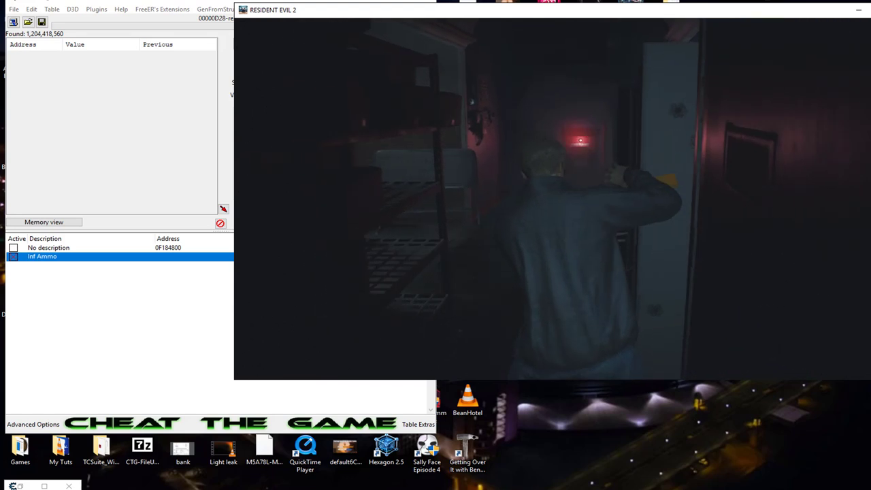
pyautogui.press('w')
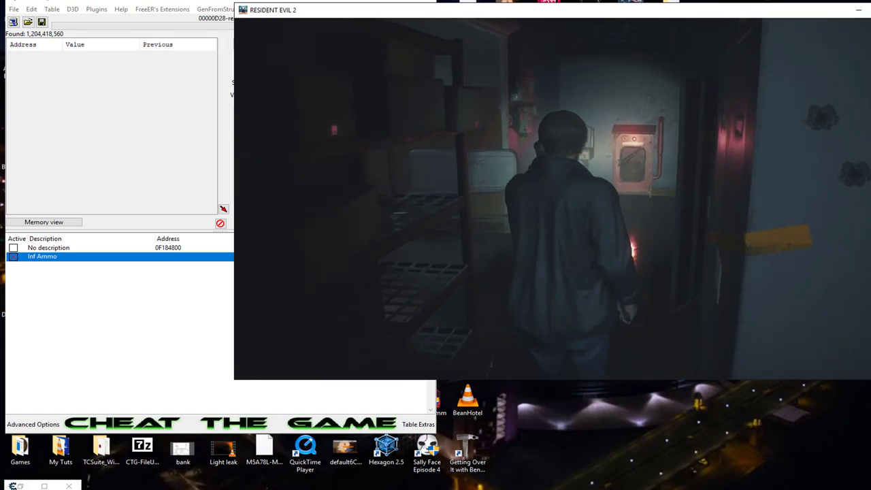
# - Walk the character through the dark passage and corridor, then through the wooden door into the office with the desk lamp
pyautogui.press('w')
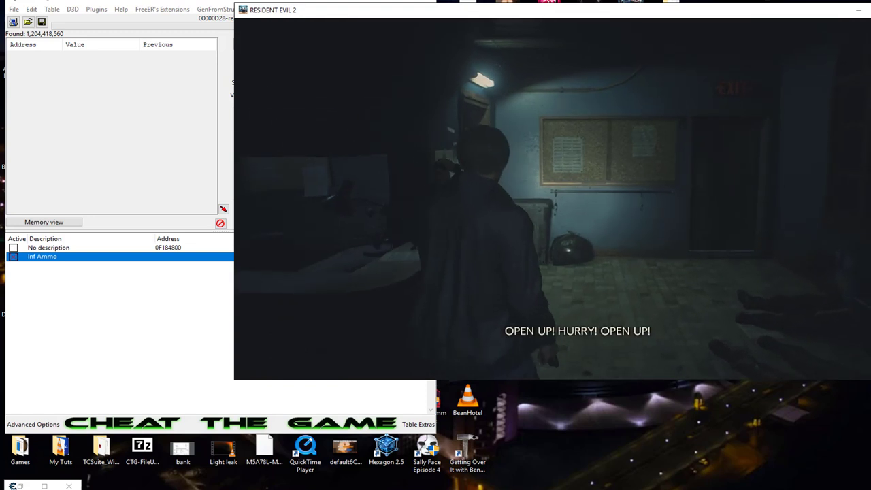
pyautogui.press('w')
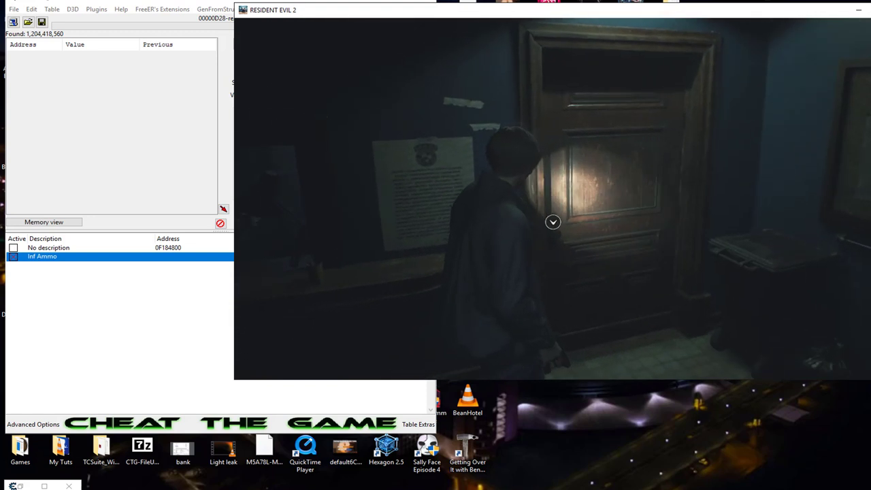
pyautogui.press('w')
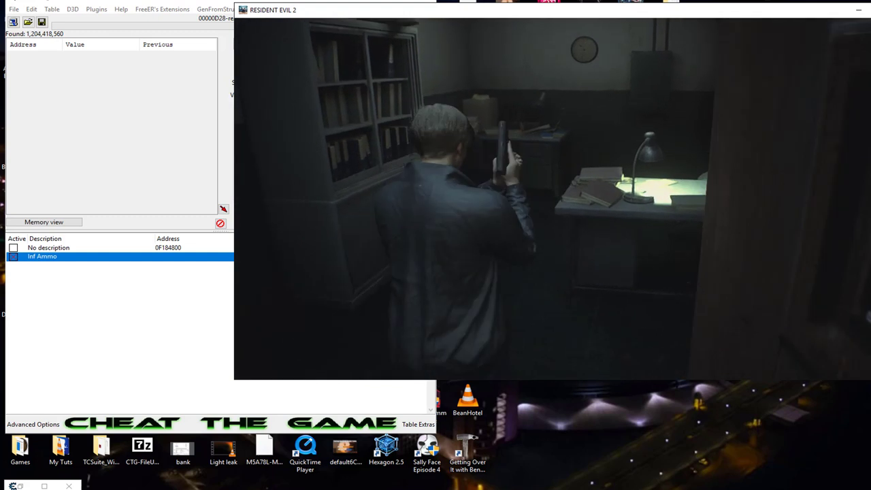
# - Switch to Cheat Engine, clear the previous scan results, and return to Resident Evil 2 with the inventory screen closed
pyautogui.hotkey('alt', 'Tab')
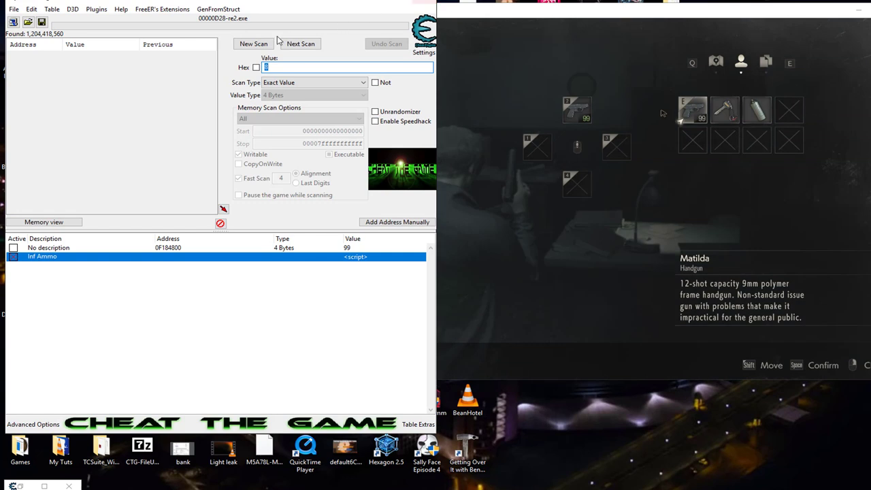
pyautogui.click(254, 44)
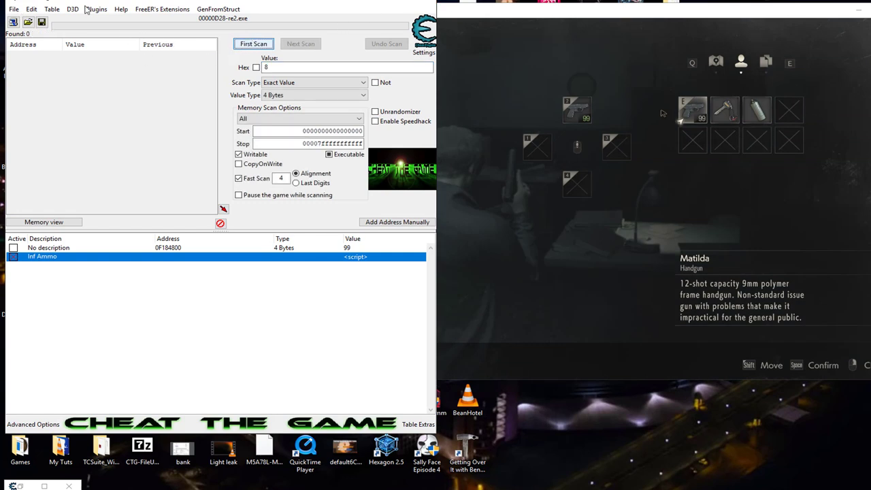
pyautogui.click(504, 155)
pyautogui.press('Tab')
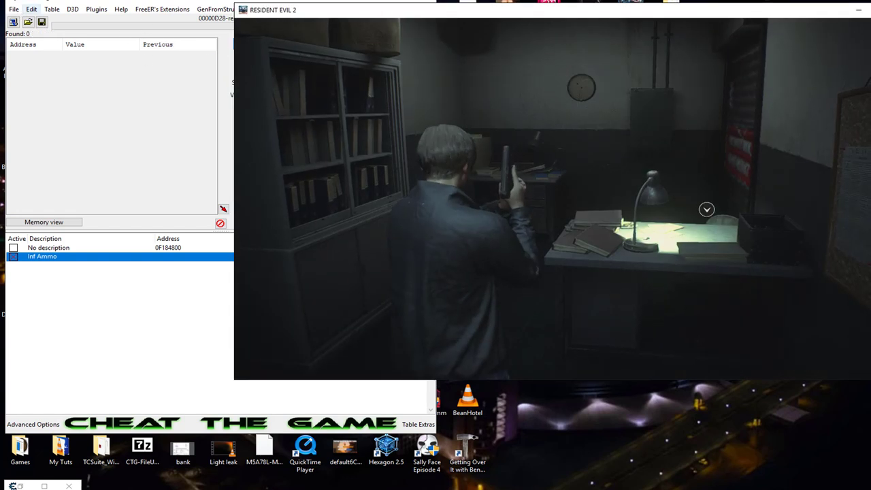
# - Walk the character to the lamp-lit desk beside the fire safety door and close the inventory screen
pyautogui.press('w')
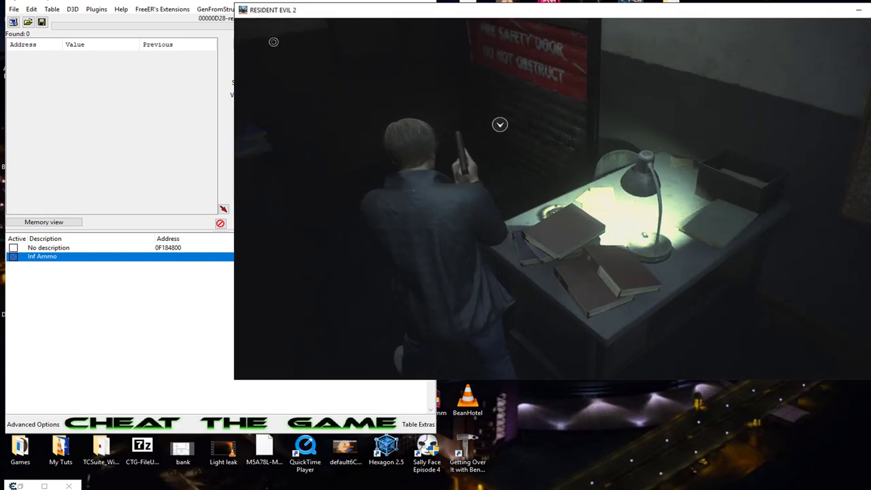
pyautogui.press('w')
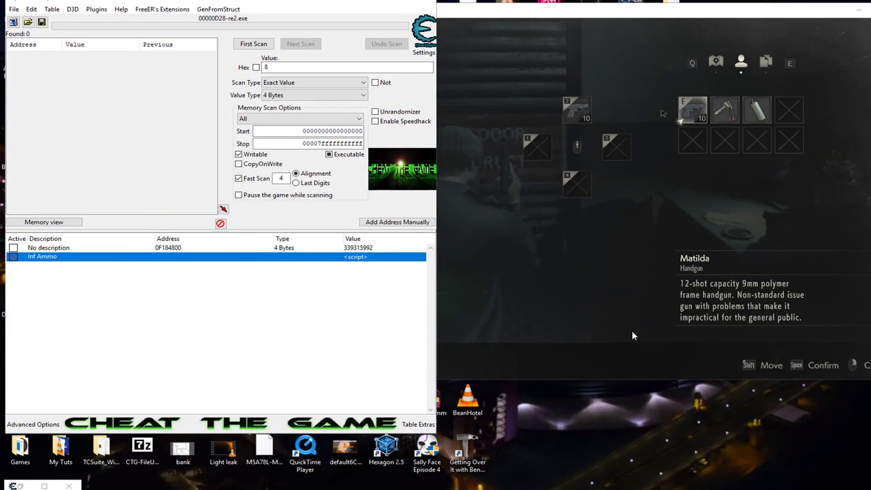
pyautogui.click(632, 332)
pyautogui.press('Tab')
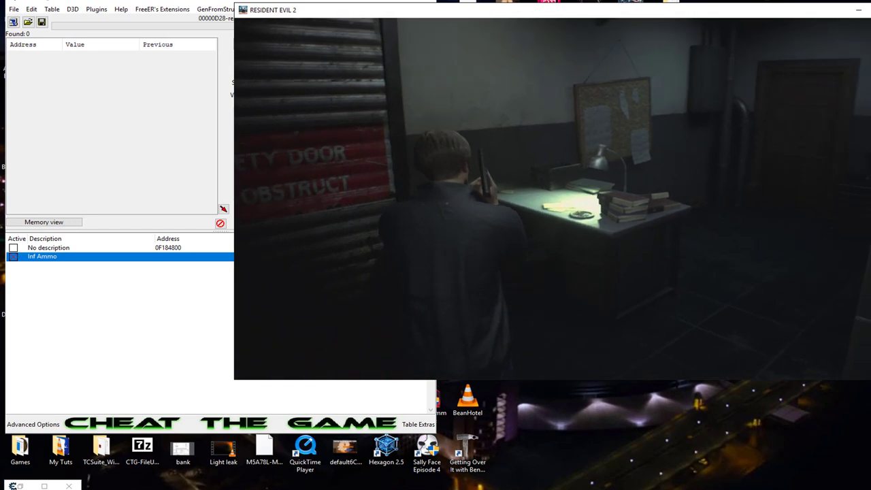
# - Switch to Cheat Engine and run a first scan with scan type Unknown initial value and value type 4 Bytes
pyautogui.hotkey('alt', 'Tab')
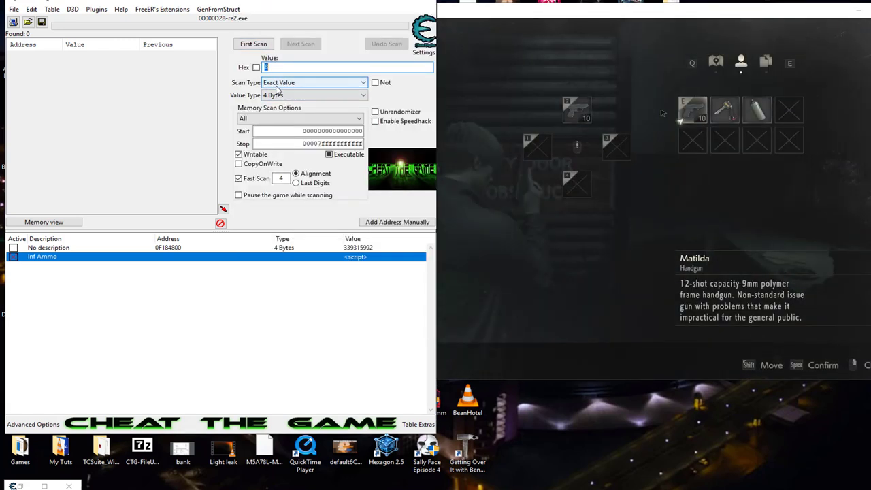
pyautogui.click(306, 83)
pyautogui.click(293, 122)
pyautogui.click(253, 43)
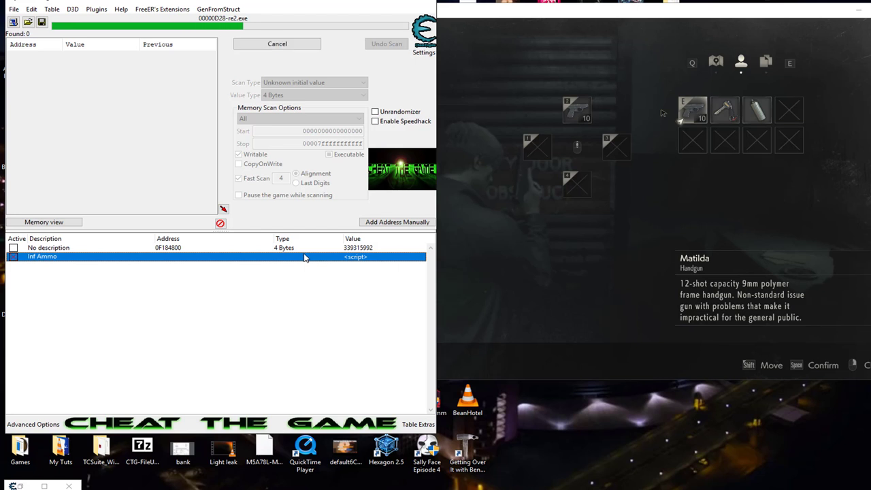
# - Delete the outdated "No description" record from the address list, keeping only the Inf Ammo script
pyautogui.rightClick(284, 248)
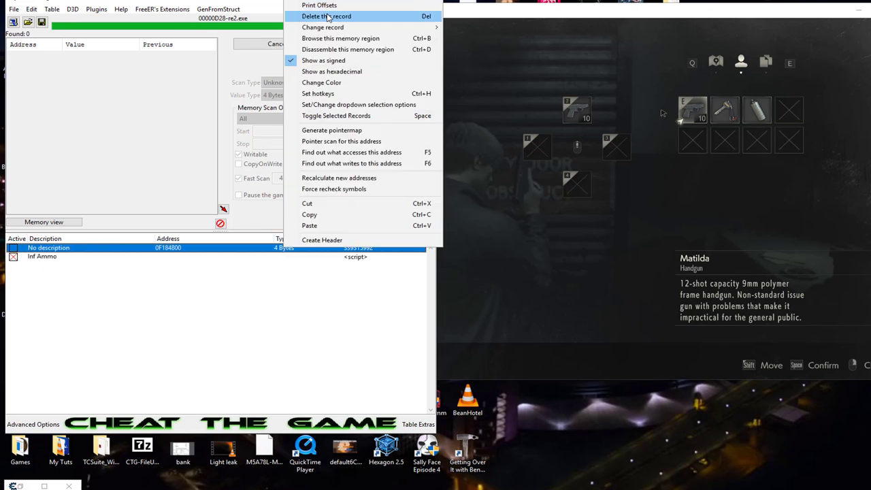
pyautogui.click(328, 16)
pyautogui.click(403, 339)
pyautogui.click(228, 336)
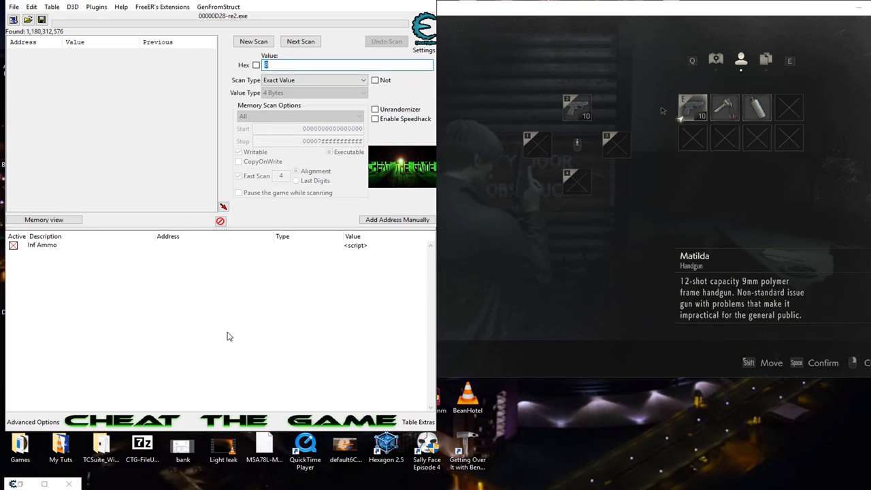
# - Return to Resident Evil 2, close the inventory, walk the character to the open office doorway and pause the game
pyautogui.click(645, 343)
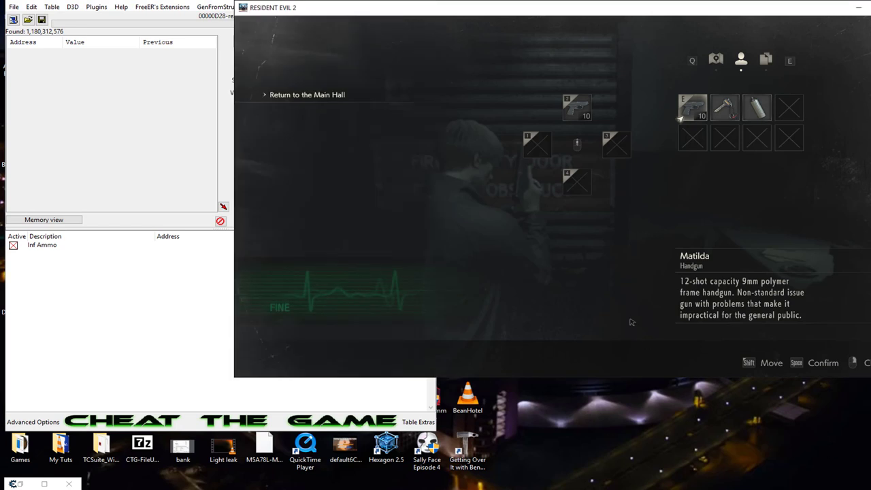
pyautogui.rightClick(632, 322)
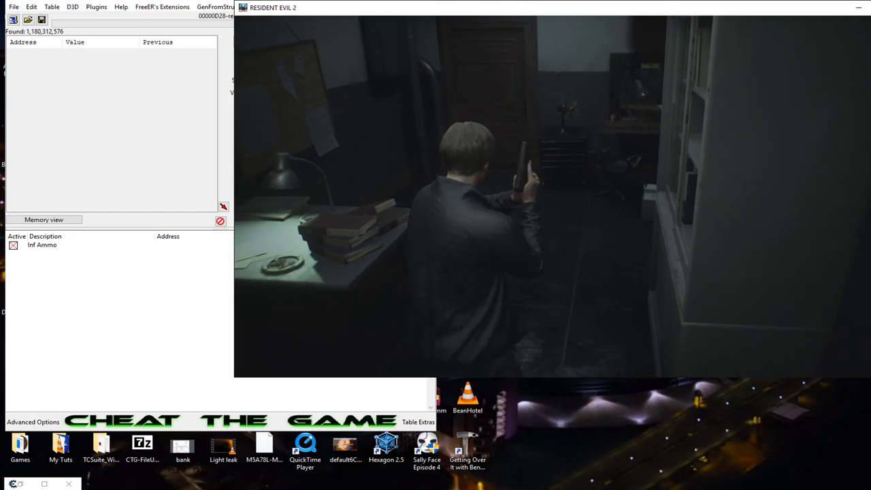
pyautogui.press('w')
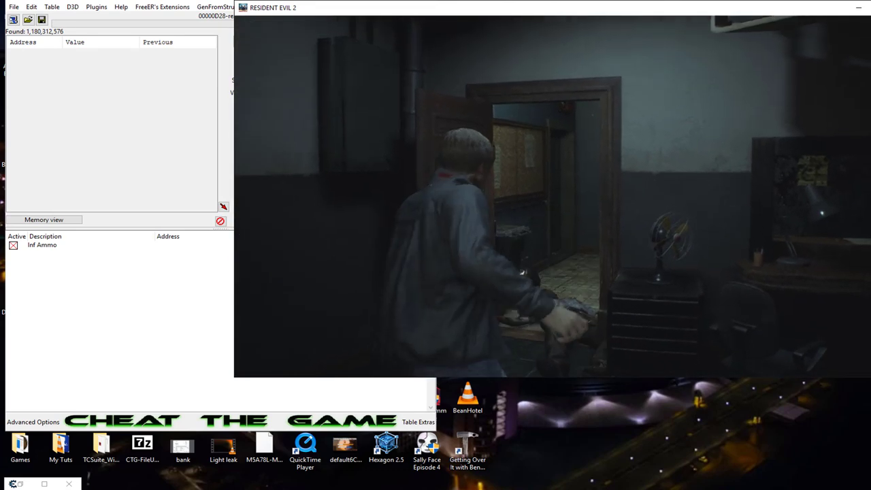
pyautogui.press('Escape')
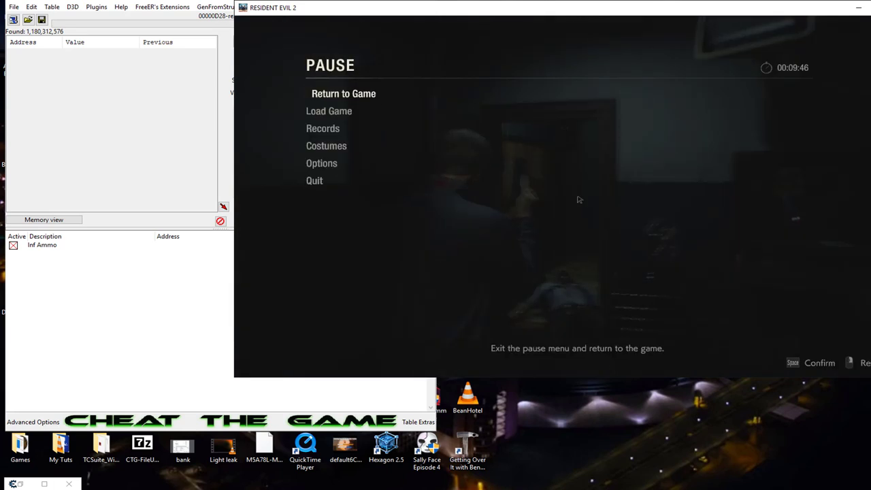
# - Filter the scan results by Decreased value, then repeatedly by Unchanged value while the game stays paused
pyautogui.hotkey('alt', 'Tab')
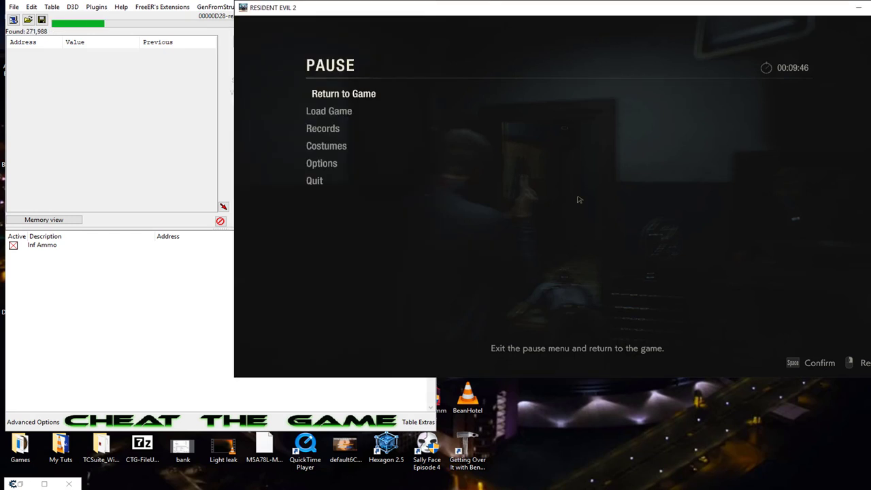
pyautogui.hotkey('alt', 'Tab')
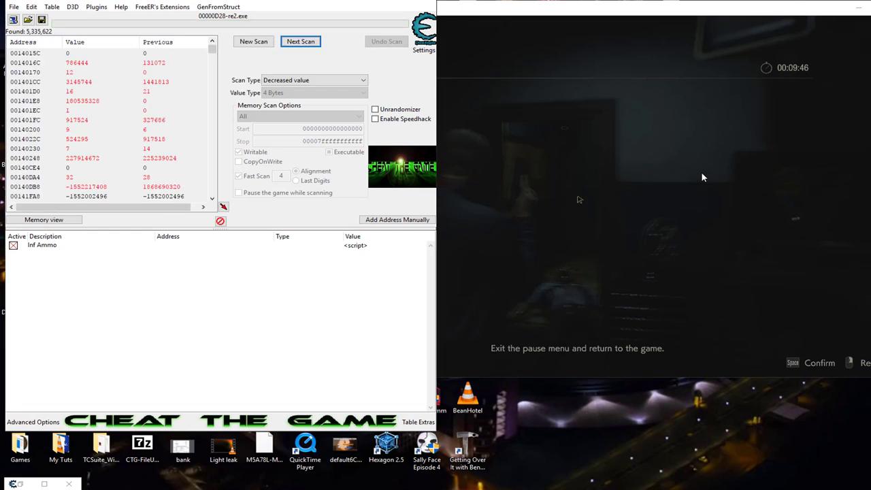
pyautogui.press('F3')
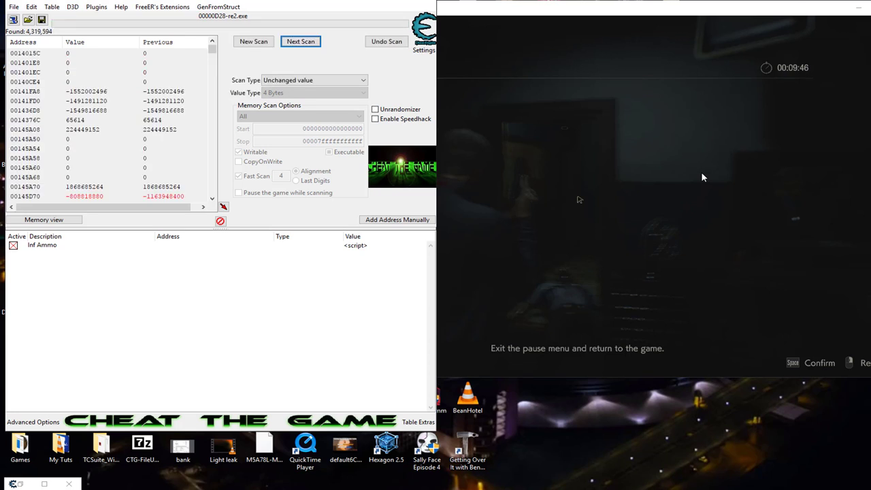
pyautogui.press('F3')
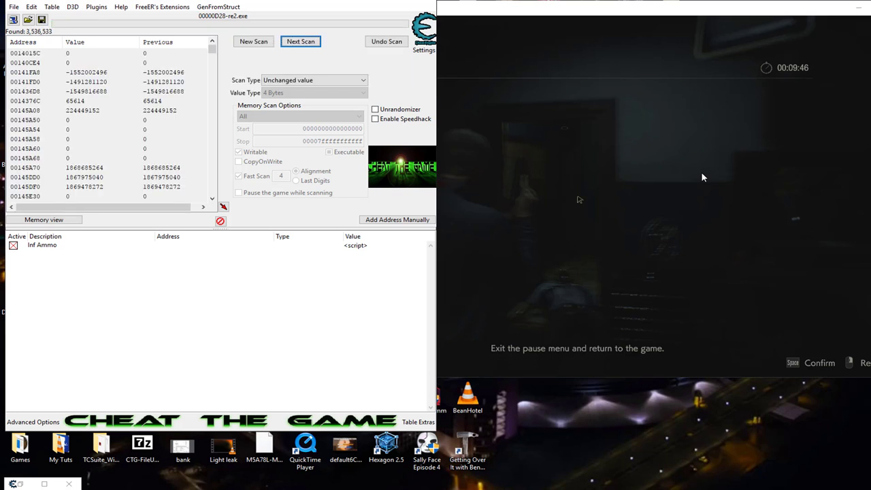
pyautogui.press('F3')
pyautogui.press('Return')
# - Resume the game near the body in the doorway for a short while, then pause it again
pyautogui.click(662, 271)
pyautogui.press('Escape')
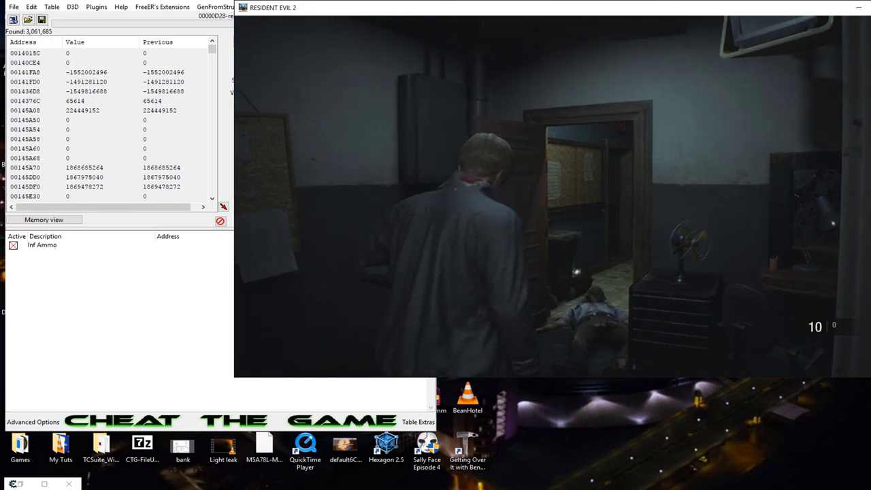
pyautogui.press('Escape')
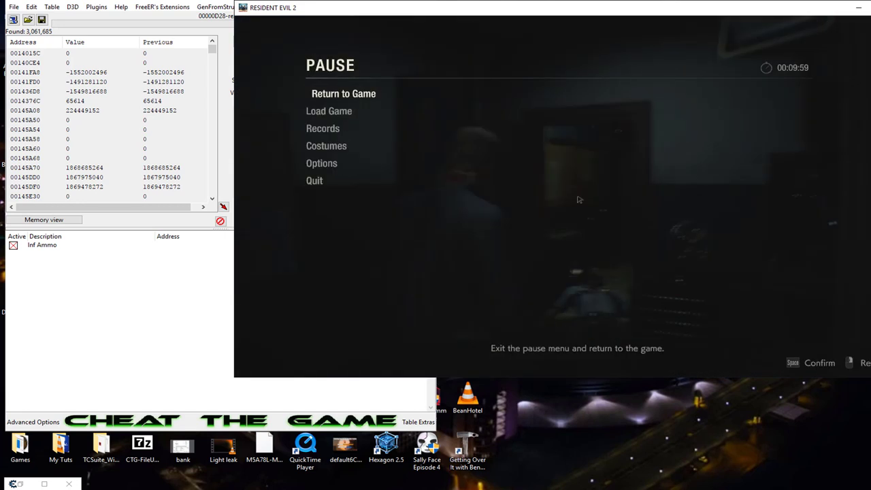
# - Narrow the results with a Decreased value scan followed by two Unchanged value scans
pyautogui.press('F2')
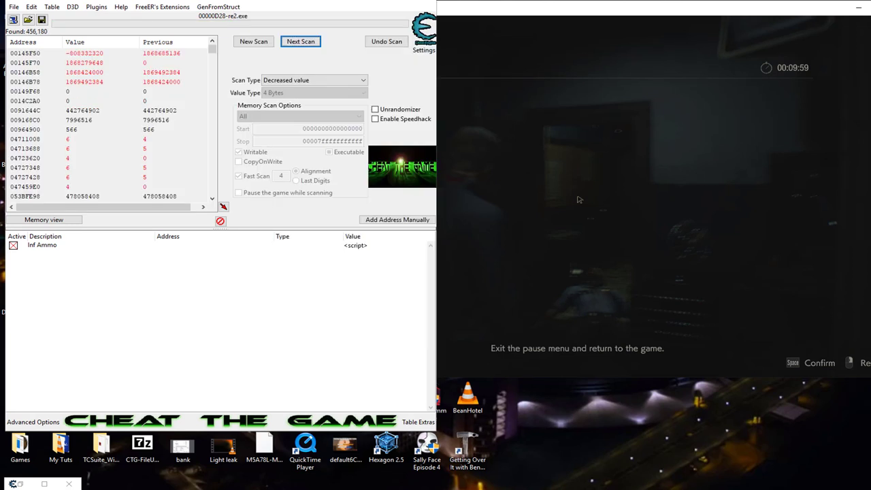
pyautogui.press('F3')
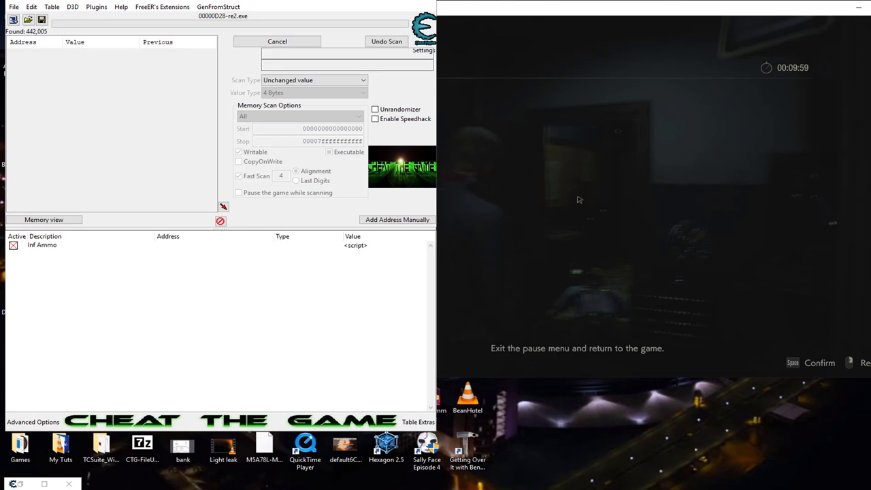
pyautogui.press('F3')
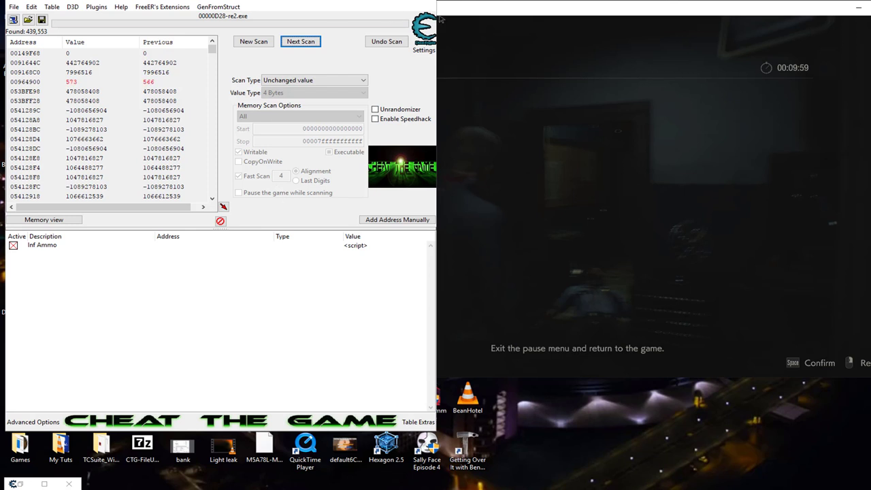
# - View the running processes in Task Manager, then minimize it and return to the paused game
pyautogui.hotkey('ctrl', 'shift', 'Escape')
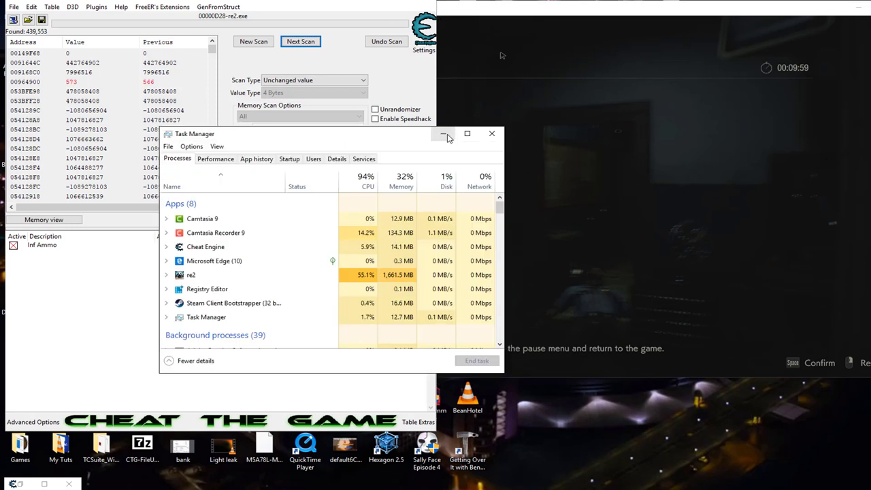
pyautogui.click(444, 135)
pyautogui.click(529, 193)
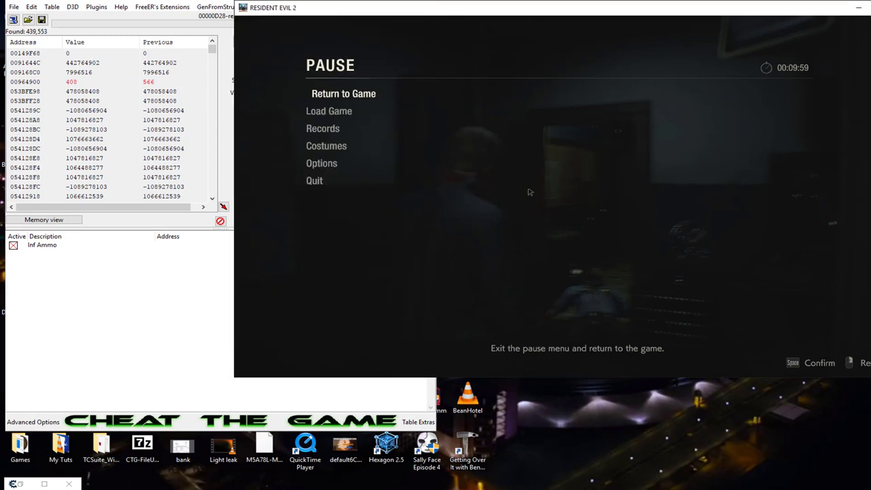
# - Run one more Unchanged value scan and switch back to the paused Resident Evil 2 window
pyautogui.press('F2')
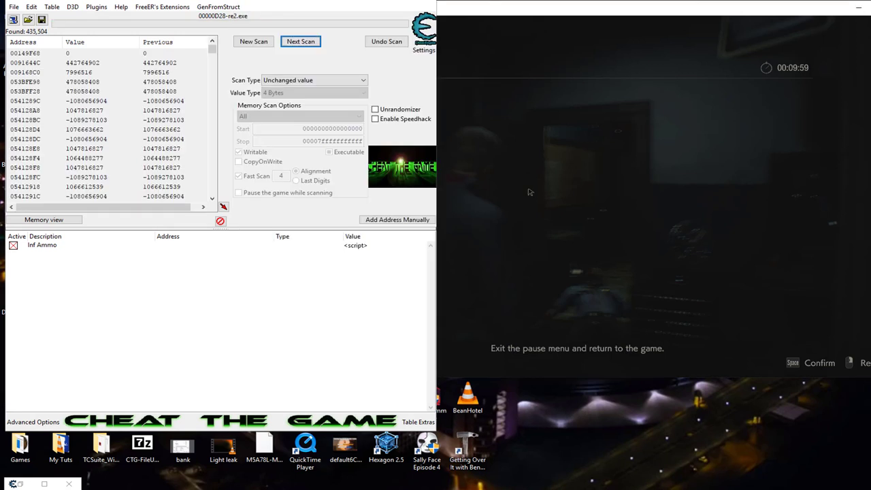
pyautogui.hotkey('alt', 'Tab')
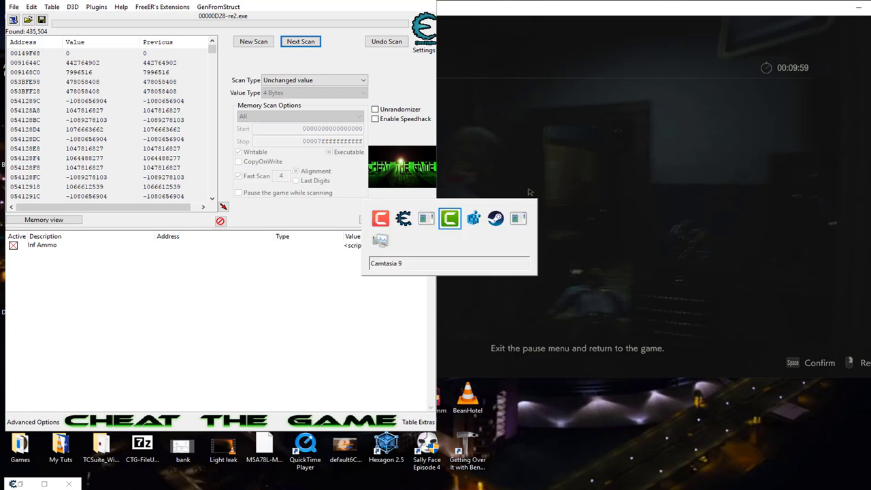
pyautogui.press('Tab')
pyautogui.press('Tab')
pyautogui.press('Tab')
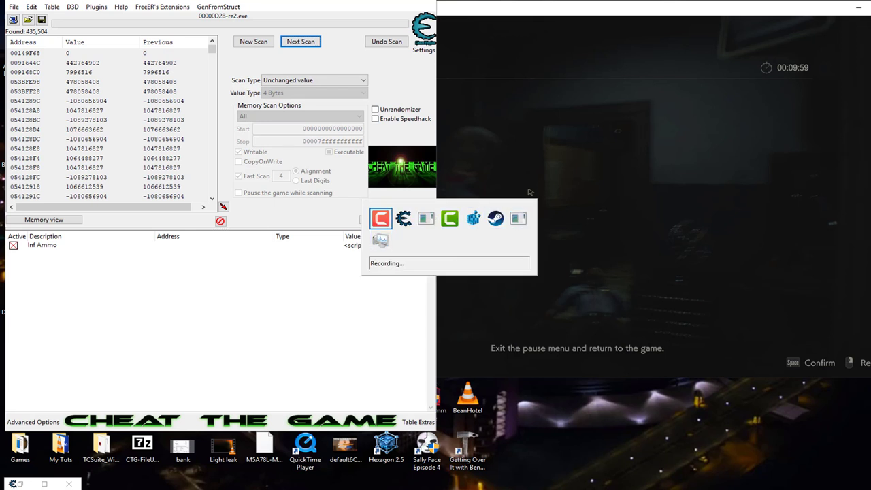
pyautogui.click(530, 192)
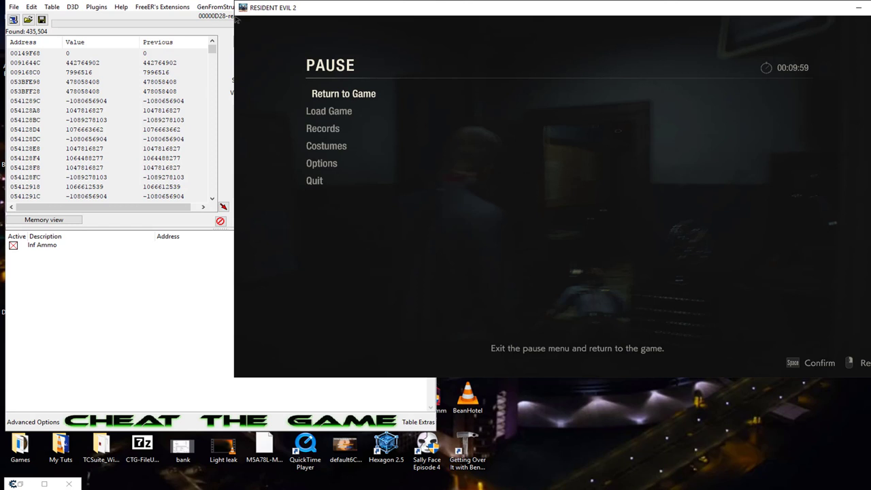
# - Resume the game until the character takes damage, pause it again and scan for decreased values
pyautogui.click(330, 94)
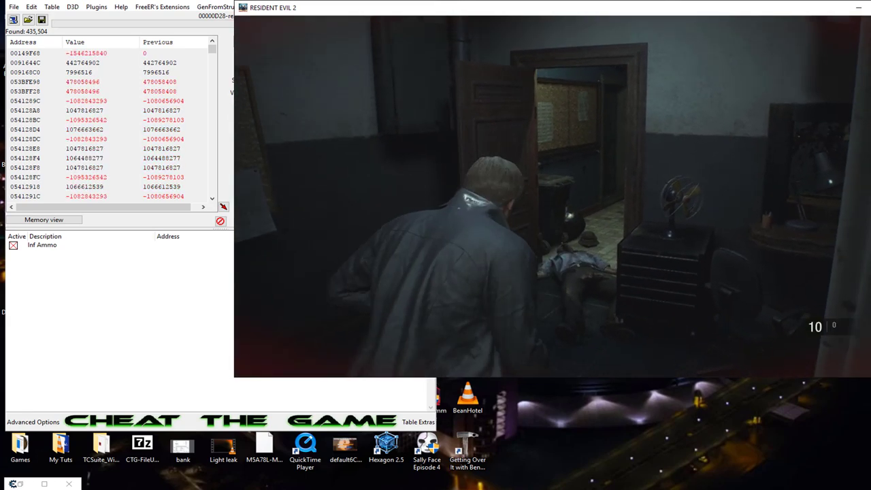
pyautogui.press('Escape')
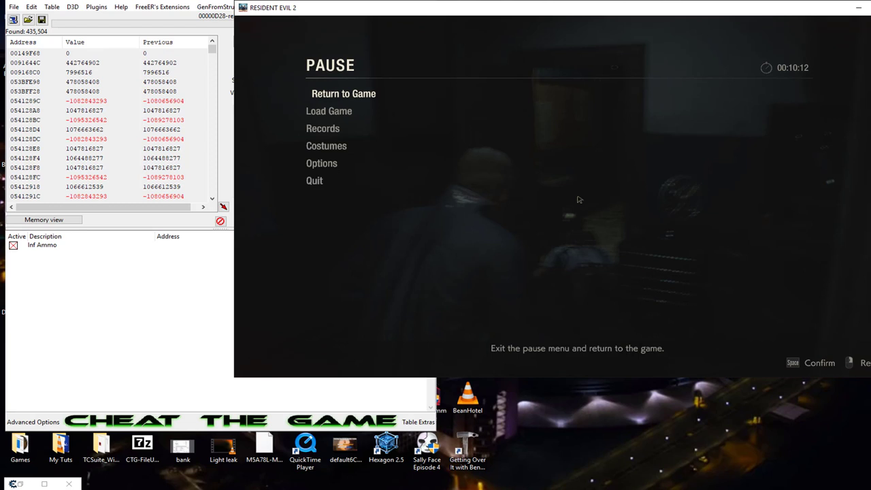
pyautogui.press('F2')
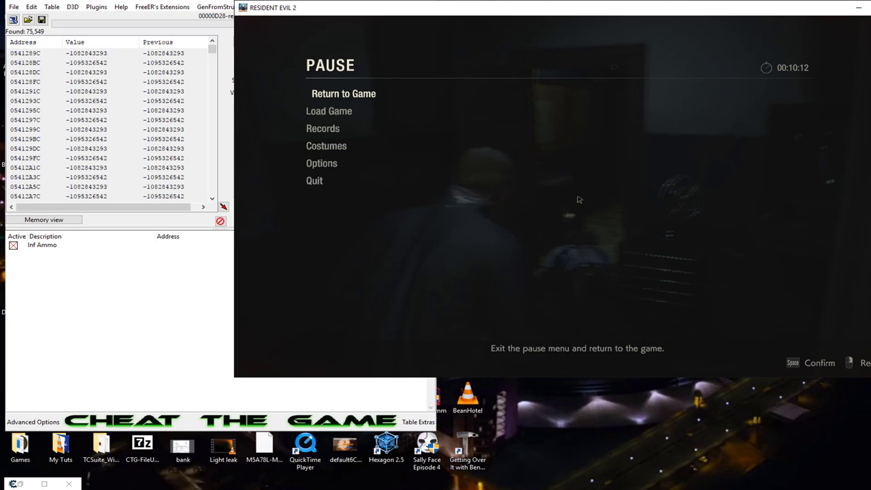
# - Resume the game, heal the character with the first aid spray from the inventory, and narrow the results with increased and unchanged value scans
pyautogui.press('Escape')
pyautogui.press('Tab')
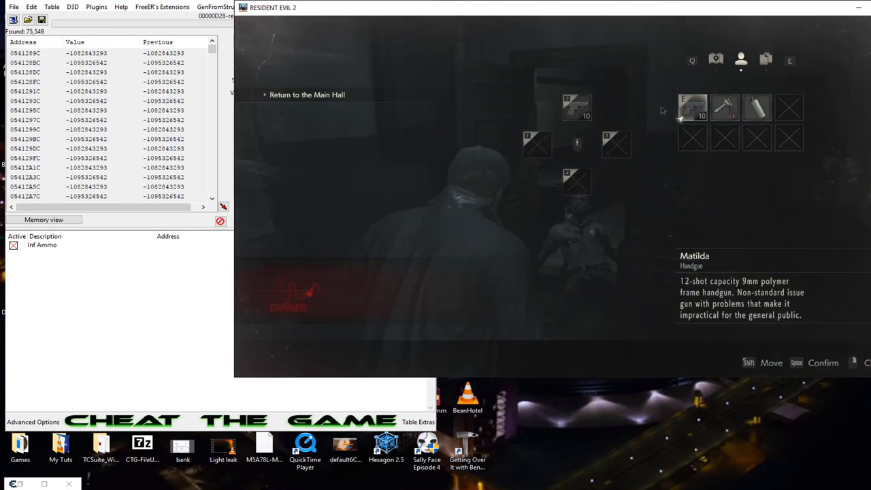
pyautogui.click(756, 115)
pyautogui.click(798, 103)
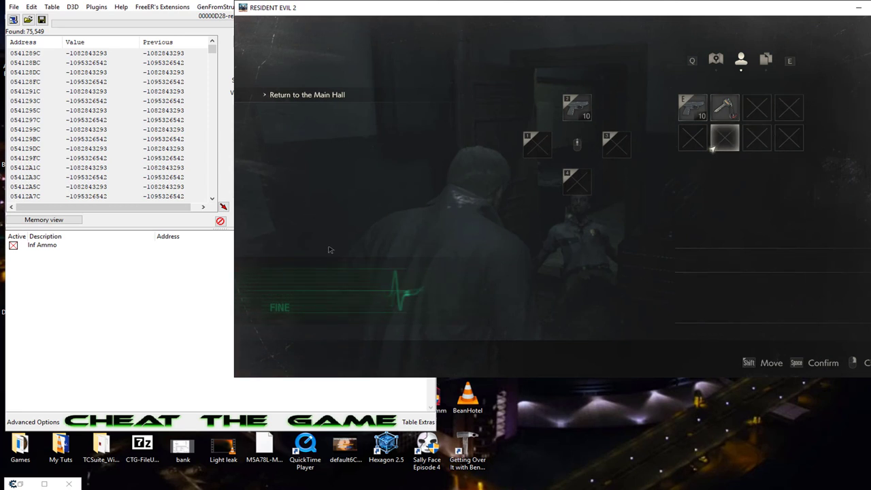
pyautogui.press('F2')
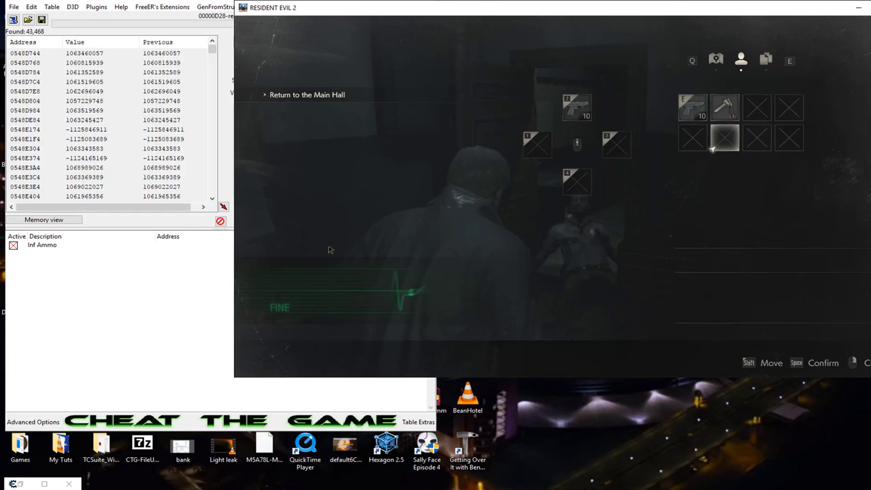
pyautogui.press('F2')
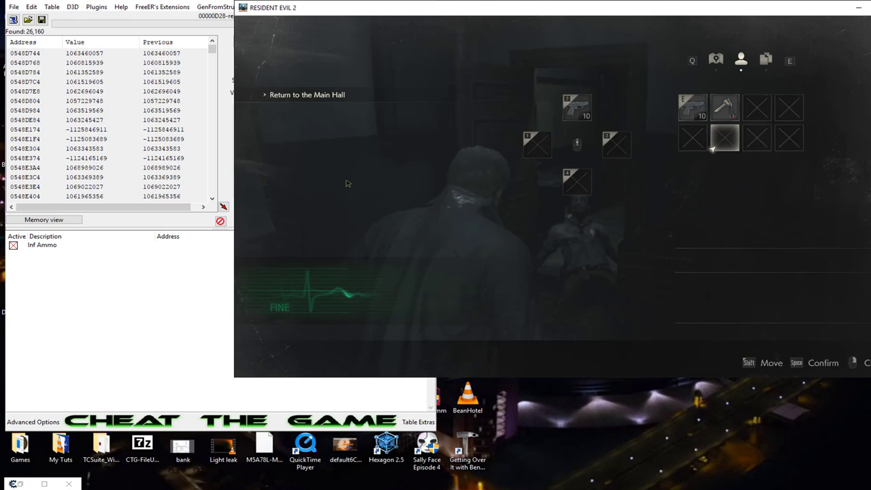
# - Close the inventory, shoot the zombie by the doorway with the handgun until it goes down, and back away into the room
pyautogui.press('Tab')
pyautogui.rightClick(577, 196)
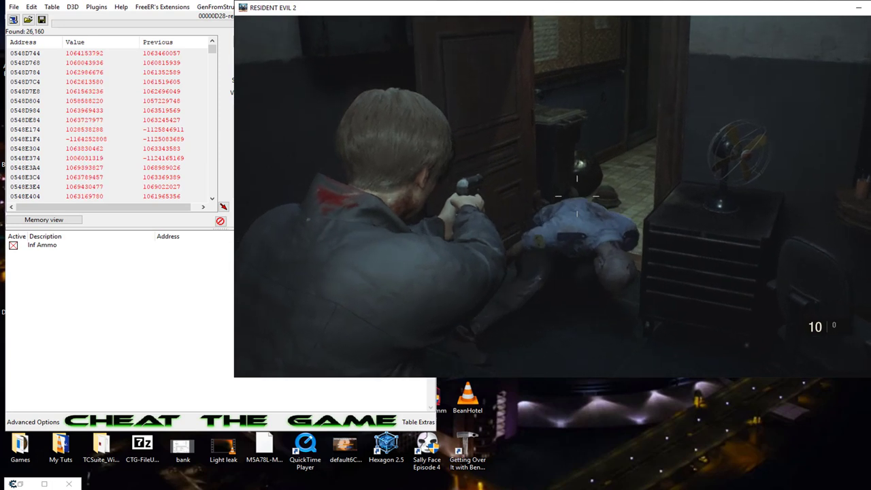
pyautogui.click(578, 196)
pyautogui.click(577, 196)
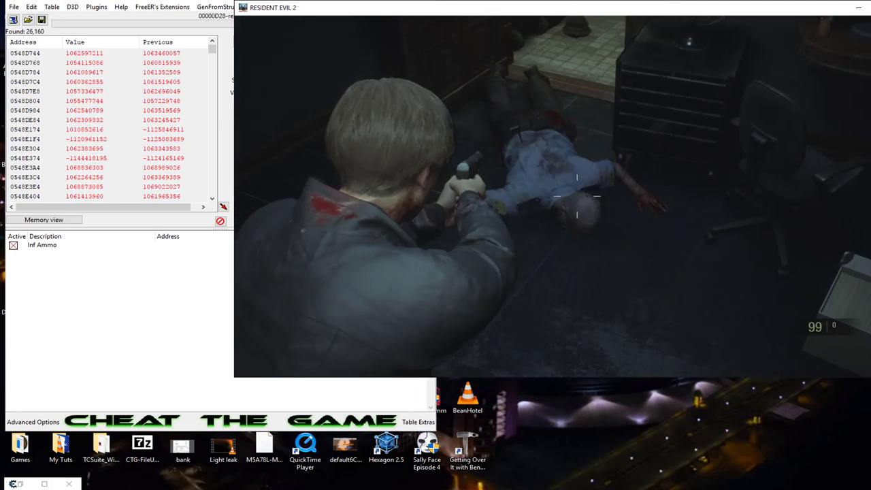
pyautogui.click(577, 196)
pyautogui.click(577, 197)
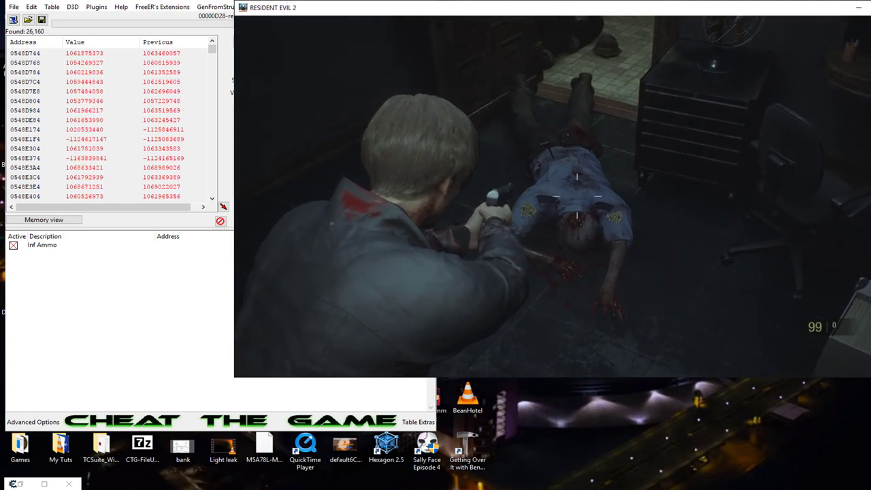
pyautogui.click(577, 196)
pyautogui.press('s')
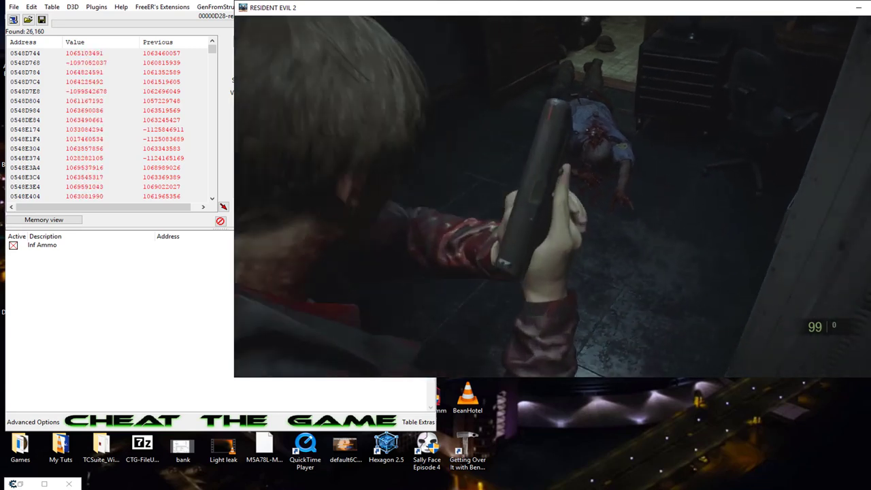
pyautogui.press('w')
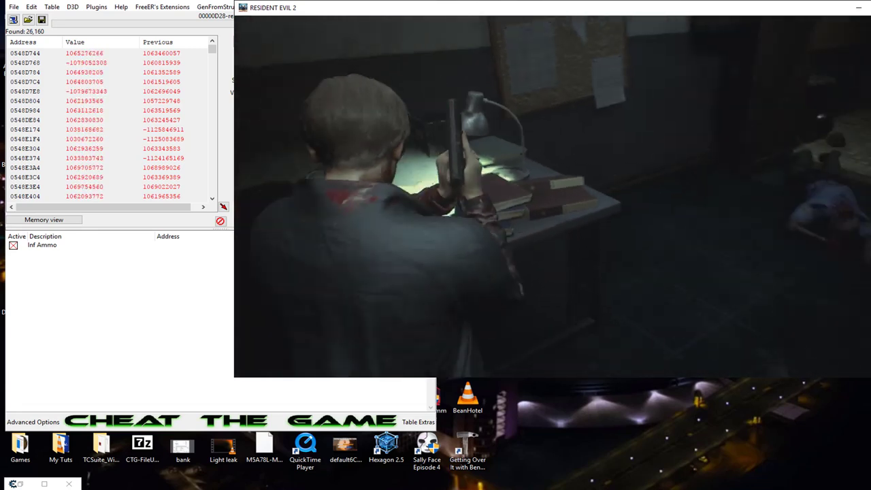
pyautogui.press('s')
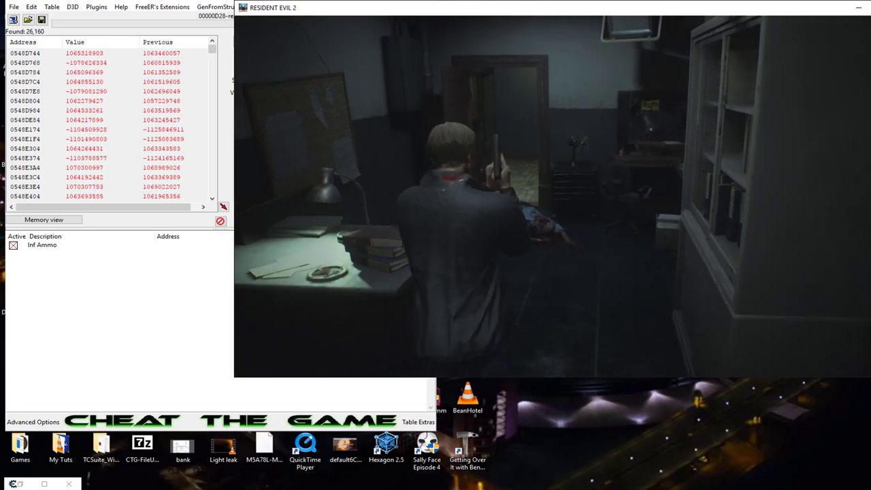
# - Move the character from side to side while repeatedly scanning for unchanged values, and pause the game
pyautogui.press('a')
pyautogui.press('d')
pyautogui.press('a')
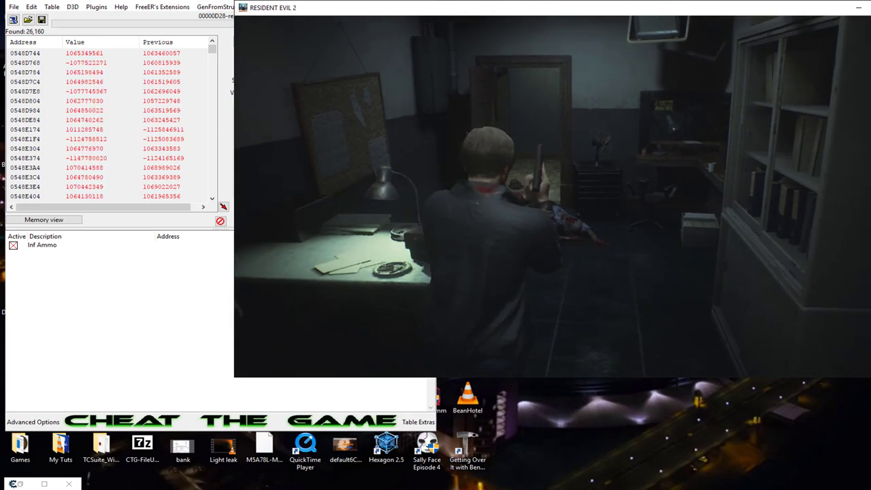
pyautogui.press('F2')
pyautogui.press('d')
pyautogui.press('F2')
pyautogui.press('a')
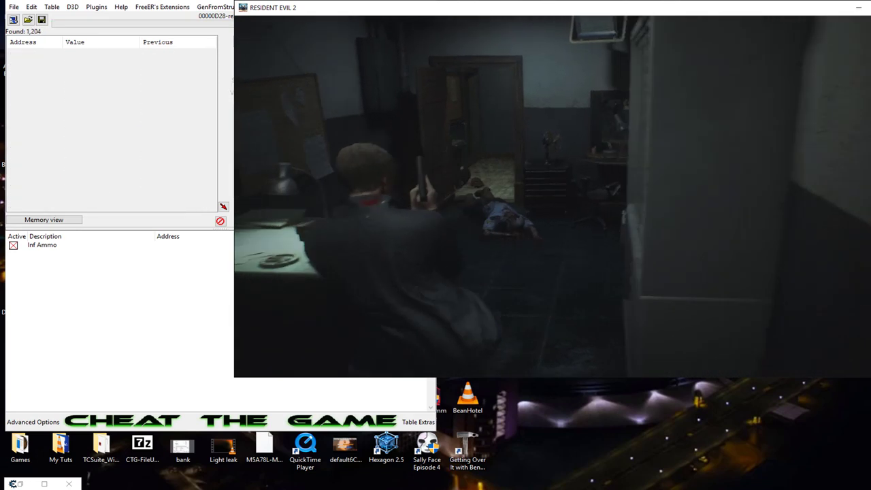
pyautogui.press('F2')
pyautogui.press('d')
pyautogui.press('F2')
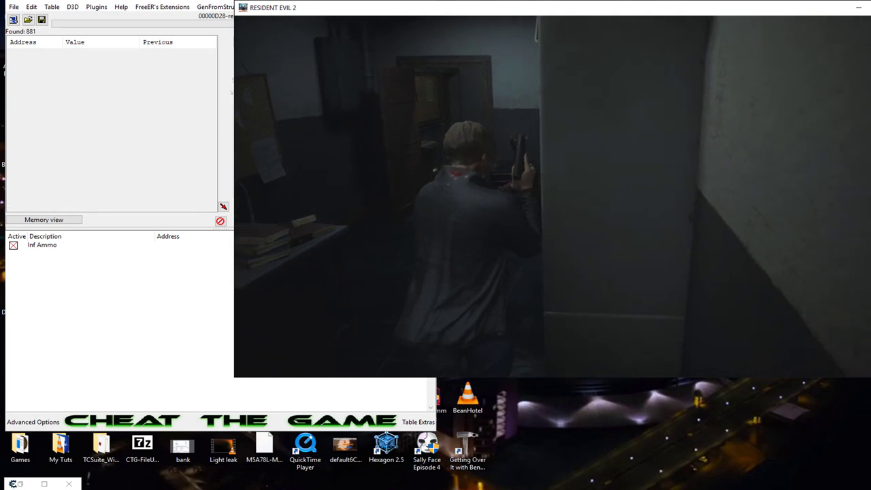
pyautogui.press('F2')
pyautogui.press('a')
pyautogui.press('F2')
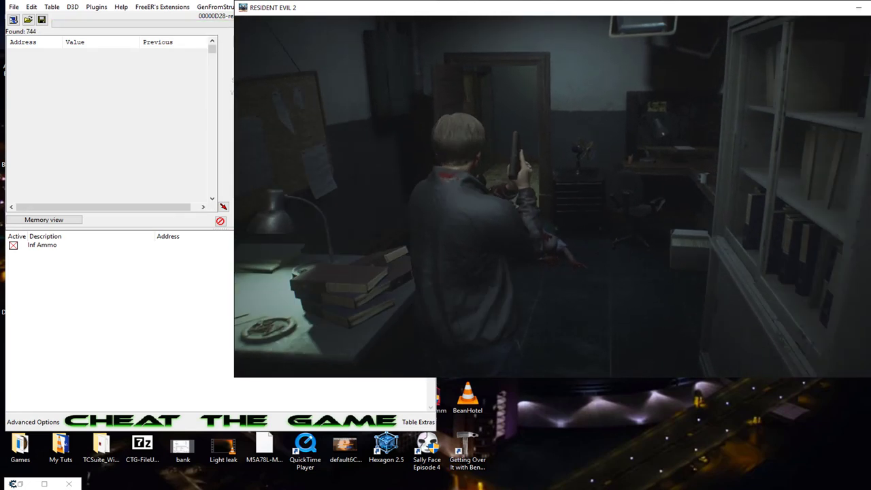
pyautogui.press('d')
pyautogui.press('F2')
pyautogui.press('a')
pyautogui.press('F2')
pyautogui.press('d')
pyautogui.press('F2')
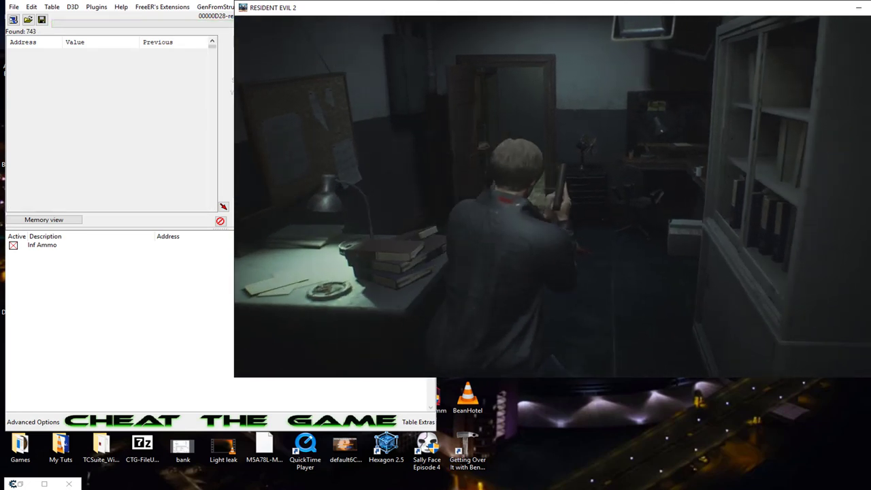
pyautogui.press('F2')
pyautogui.press('F2')
pyautogui.press('F2')
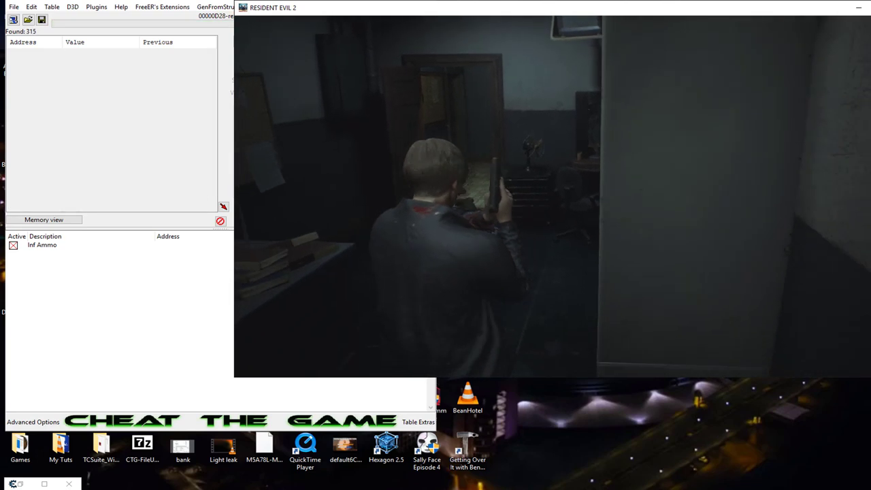
pyautogui.press('a')
pyautogui.press('d')
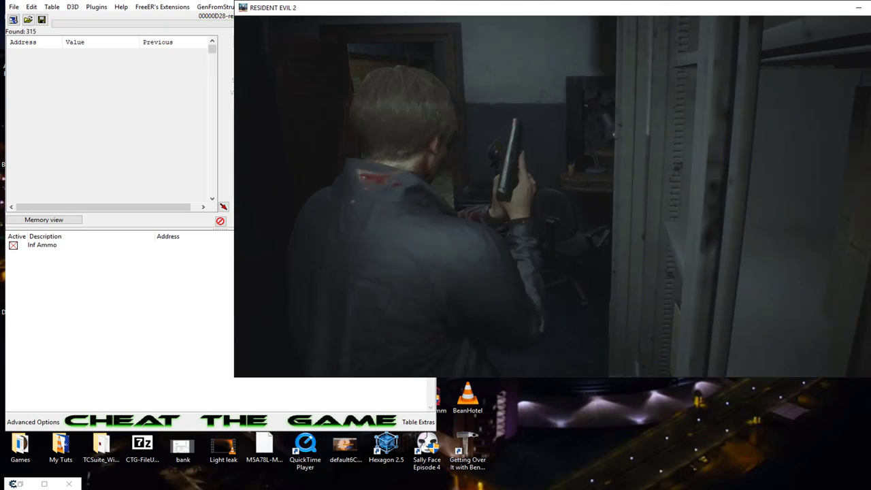
pyautogui.press('a')
pyautogui.press('F2')
pyautogui.press('F2')
pyautogui.press('d')
pyautogui.press('F2')
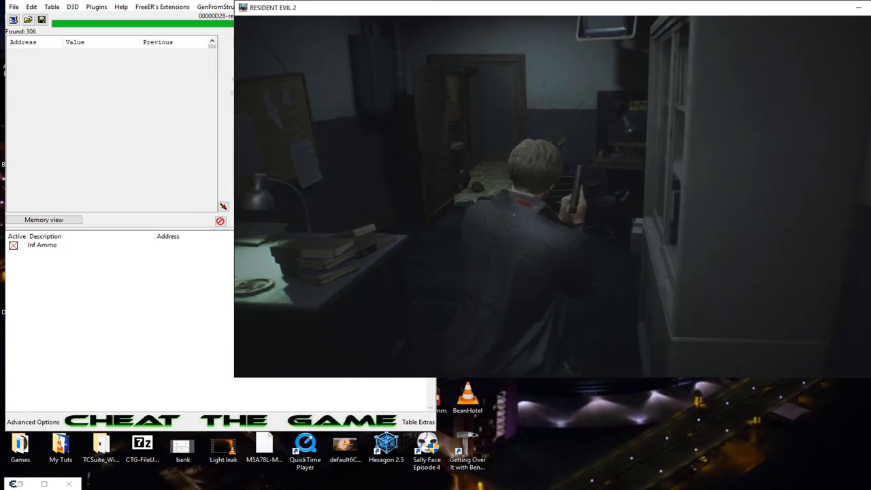
pyautogui.press('F2')
pyautogui.press('F2')
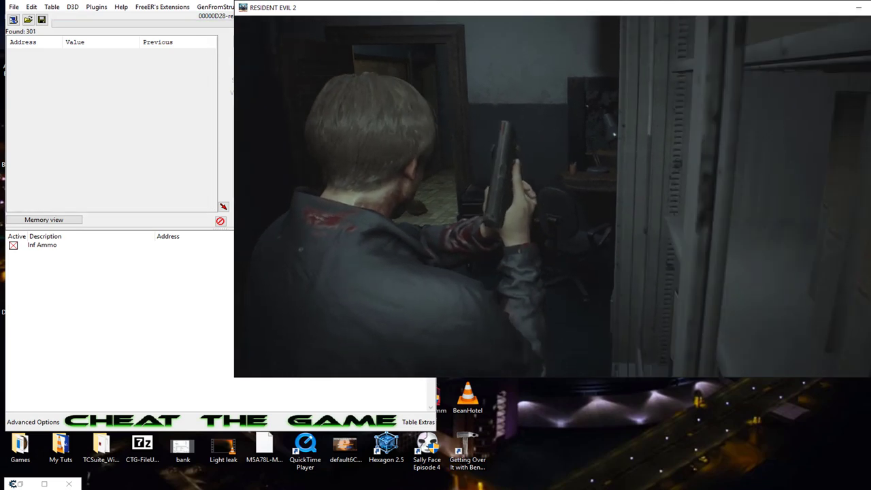
pyautogui.press('a')
pyautogui.press('F2')
pyautogui.press('F2')
pyautogui.press('d')
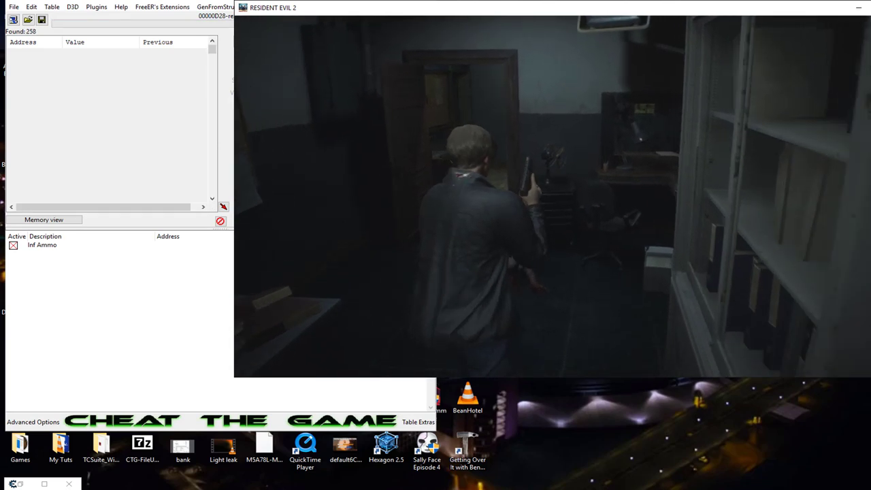
pyautogui.press('F2')
pyautogui.press('Escape')
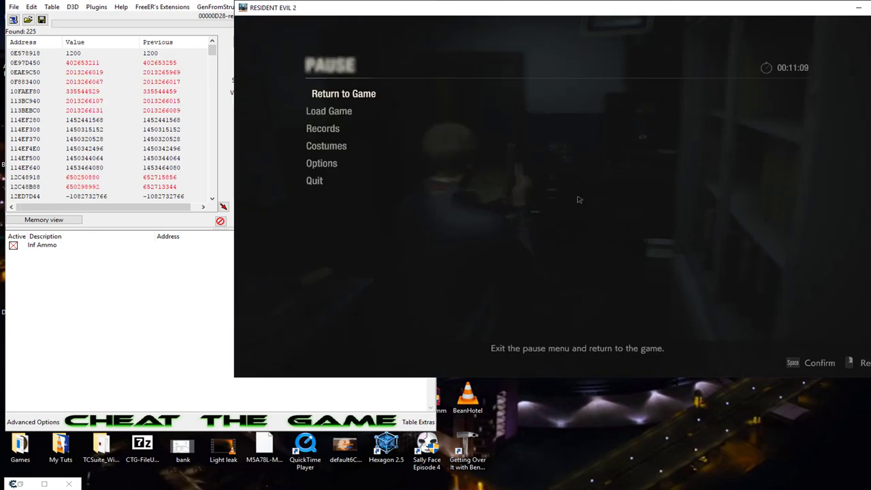
# - Switch to Cheat Engine and run one more Unchanged value scan on the remaining addresses
pyautogui.hotkey('alt', 'Tab')
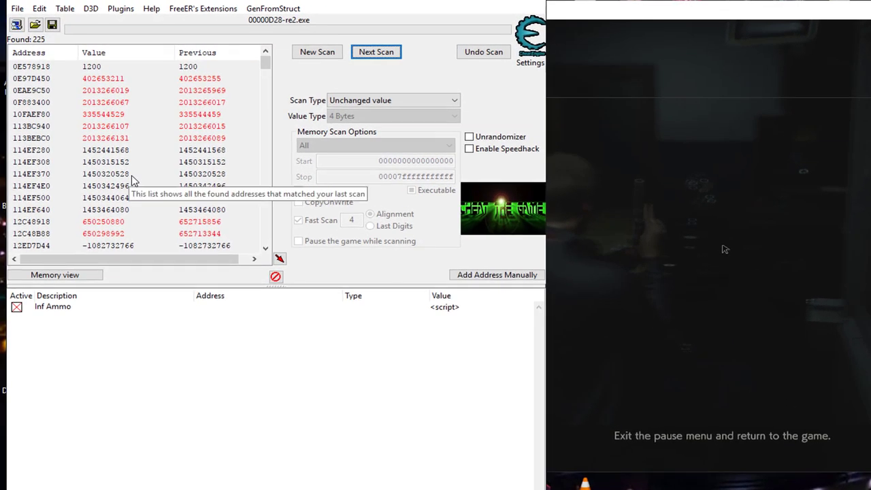
pyautogui.press('Return')
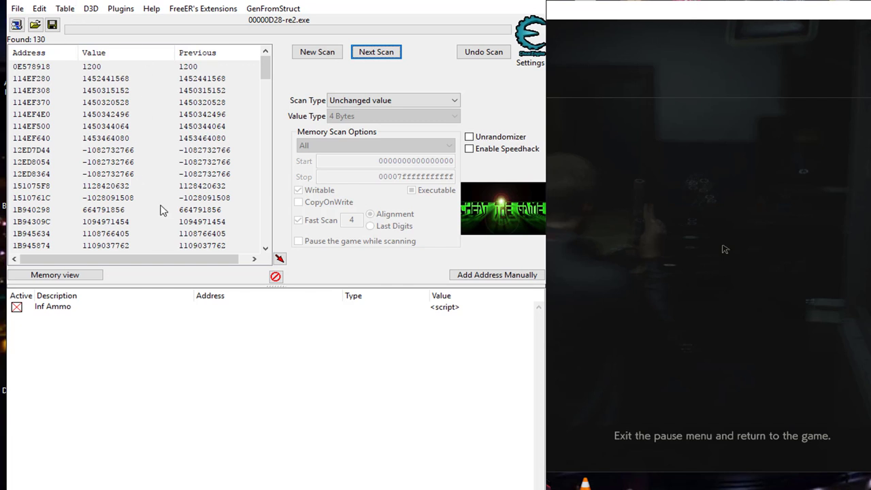
pyautogui.scroll(-2, 141, 154)
pyautogui.scroll(2, 141, 153)
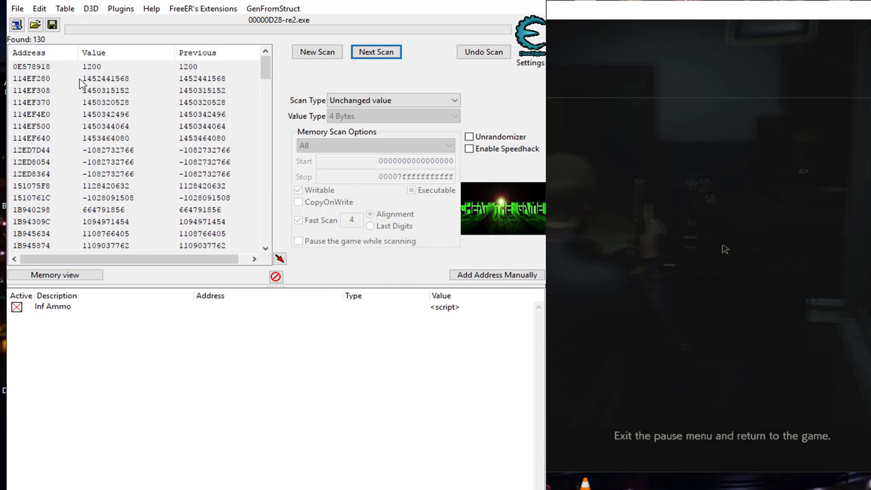
# - Add the found address 0E578918 to the address list and look through the other scan results for plausible health values
pyautogui.doubleClick(44, 68)
pyautogui.scroll(-12, 137, 160)
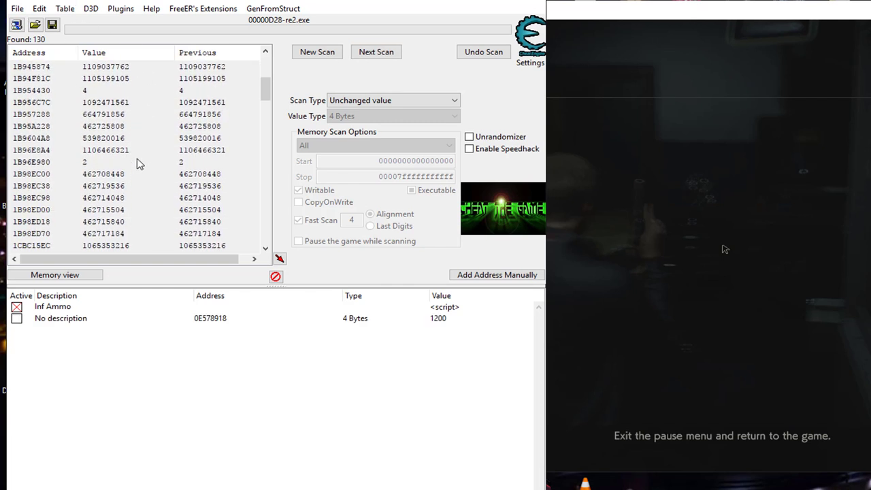
pyautogui.scroll(-12, 136, 158)
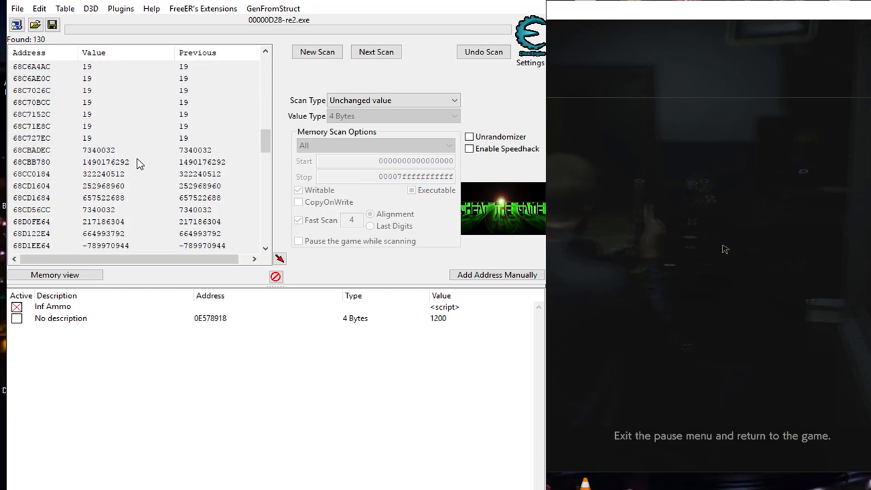
pyautogui.scroll(-10, 137, 162)
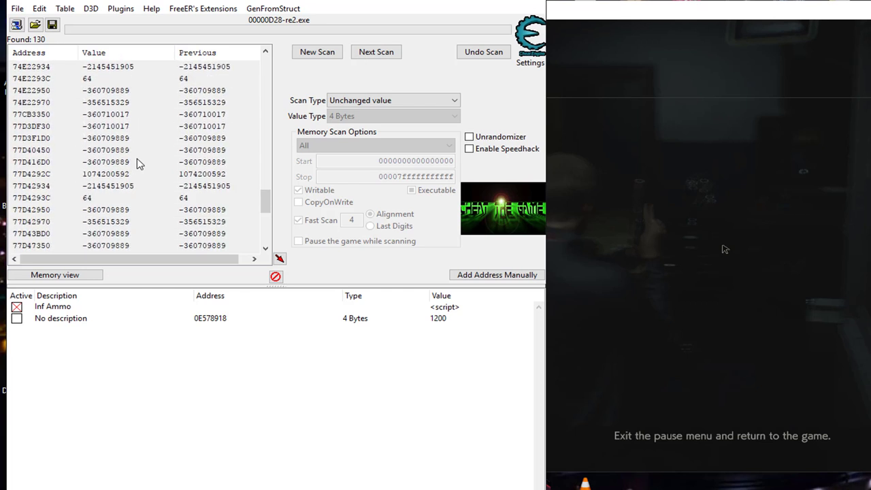
pyautogui.scroll(20, 137, 160)
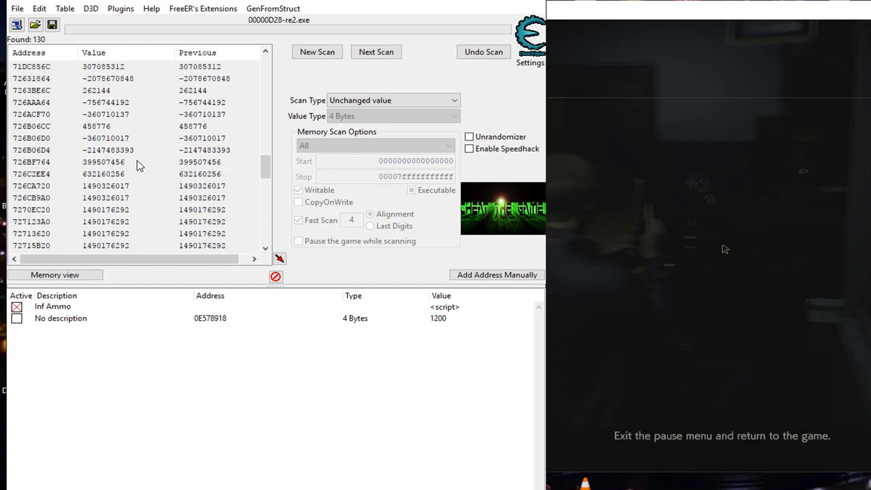
# - Set the value of the 0E578918 entry in the address list to 600
pyautogui.click(441, 321)
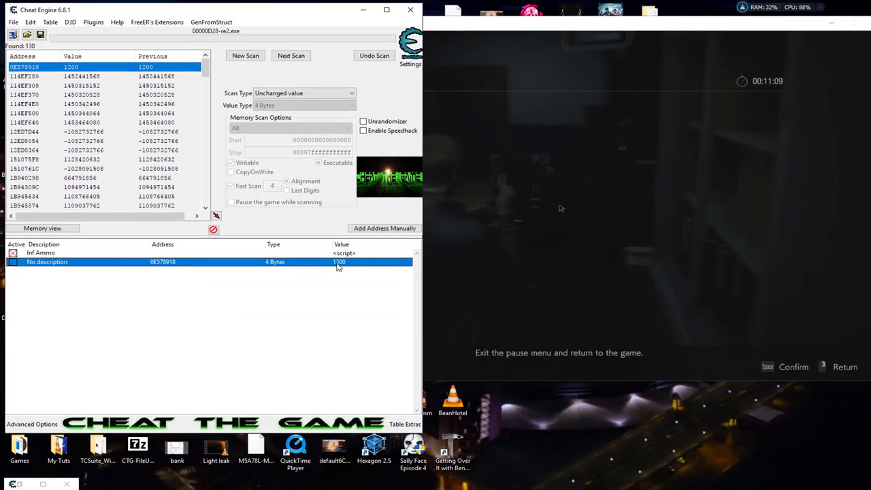
pyautogui.doubleClick(438, 320)
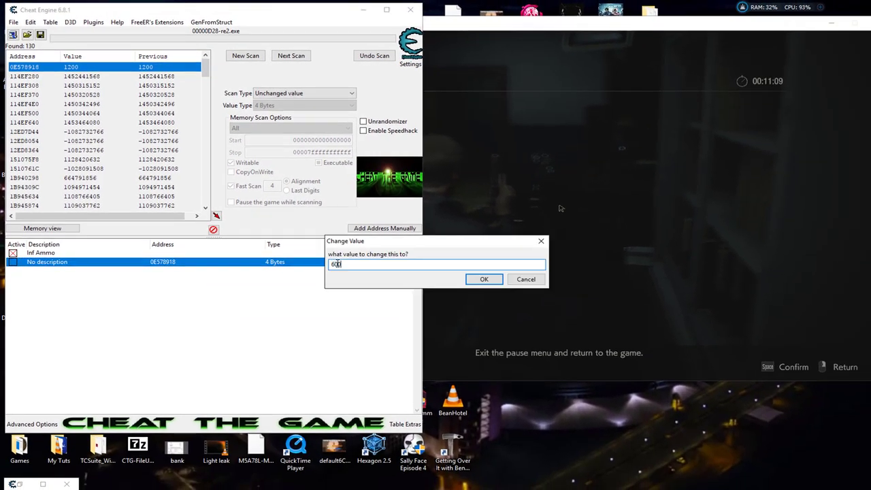
pyautogui.click(477, 280)
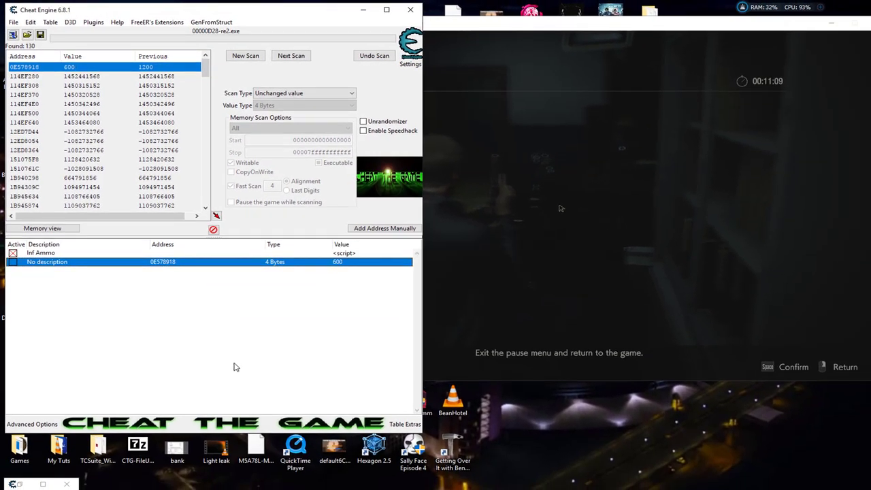
# - Resume Resident Evil 2 and check the character's health condition in the inventory
pyautogui.click(476, 326)
pyautogui.press('Escape')
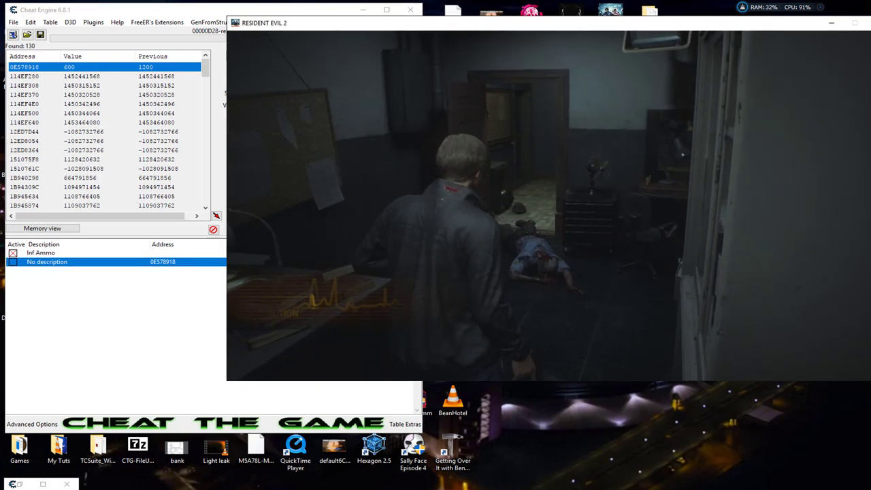
pyautogui.press('Tab')
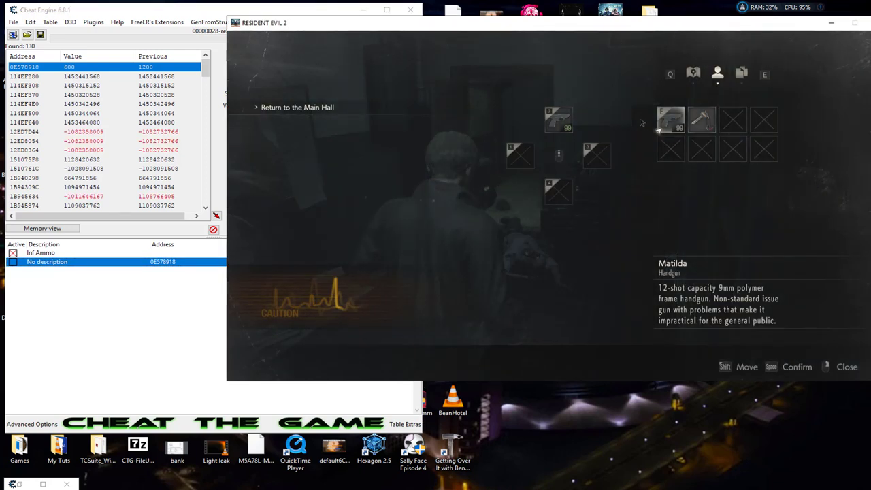
# - Shoot the approaching zombie in Resident Evil 2, and recheck the character's health condition in the inventory
pyautogui.hotkey('alt', 'Tab')
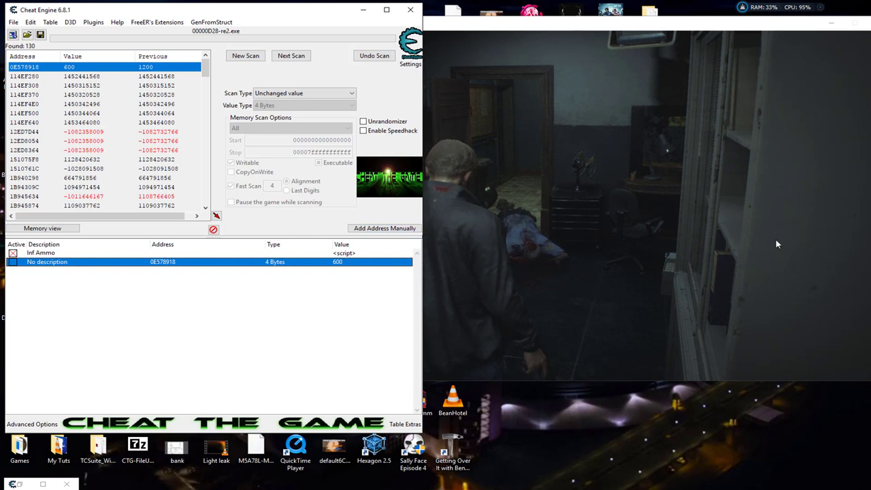
pyautogui.click(593, 205)
pyautogui.rightClick(593, 205)
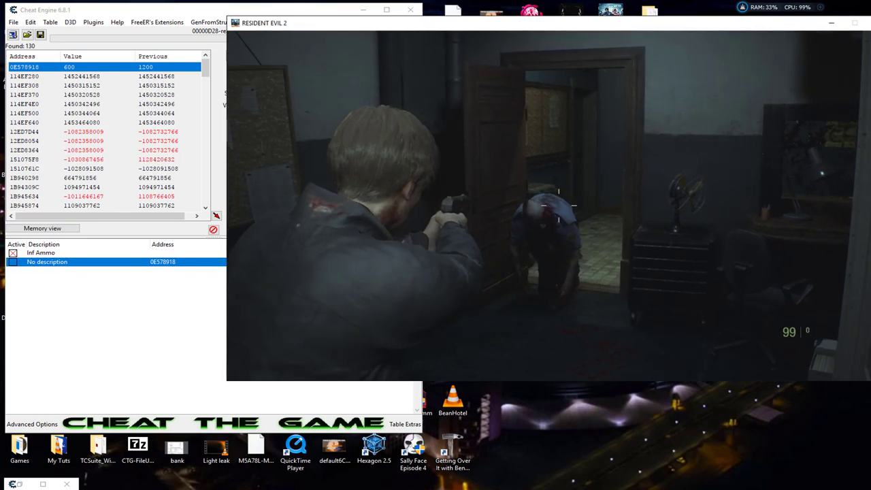
pyautogui.click(559, 205)
pyautogui.click(559, 204)
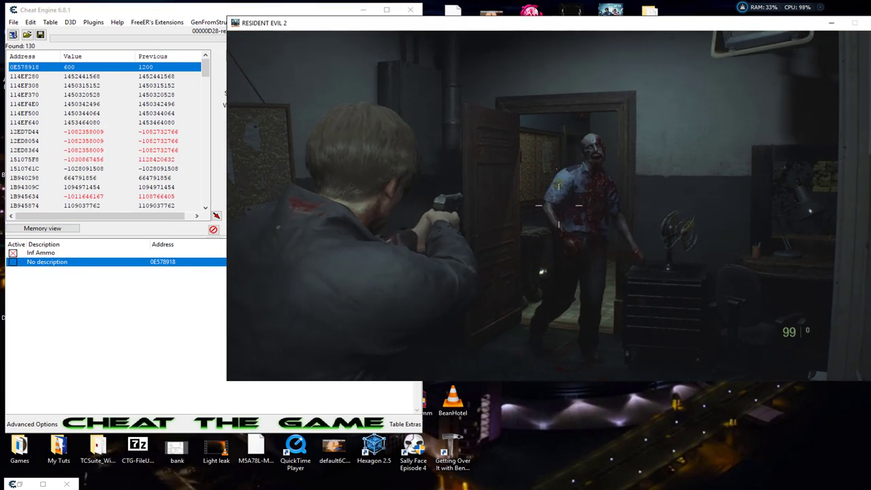
pyautogui.click(559, 205)
pyautogui.click(559, 205)
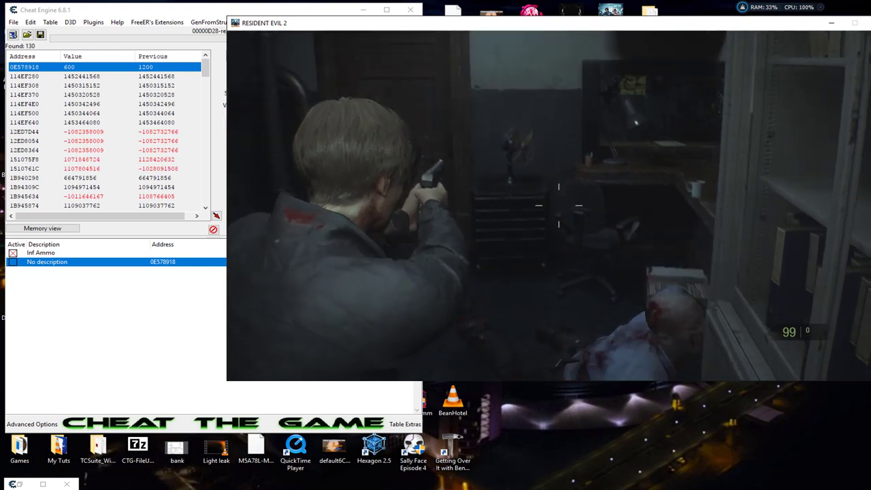
pyautogui.hotkey('alt', 'Tab')
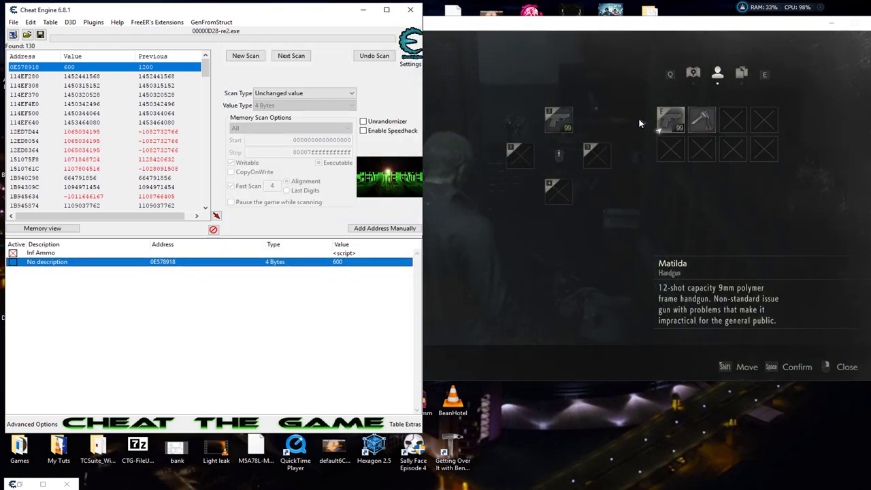
pyautogui.click(508, 285)
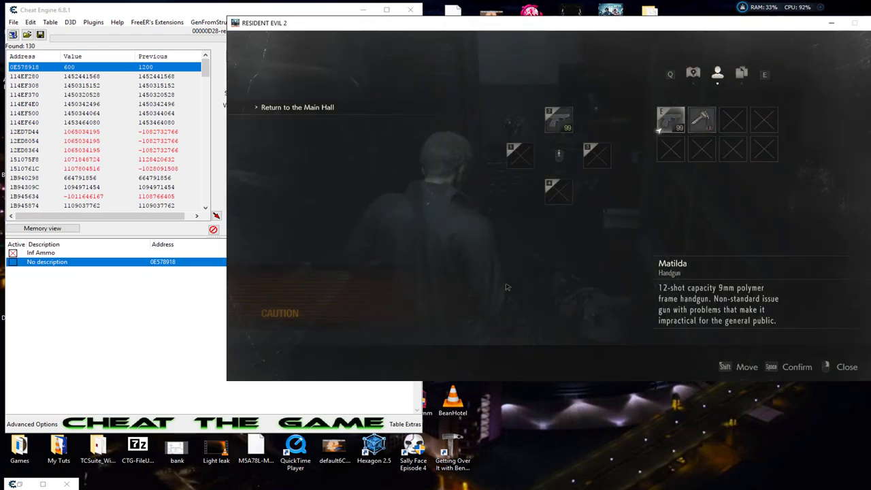
# - Set the value of the 0E578918 entry to 200 in Cheat Engine and check the character's condition in the game
pyautogui.hotkey('alt', 'Tab')
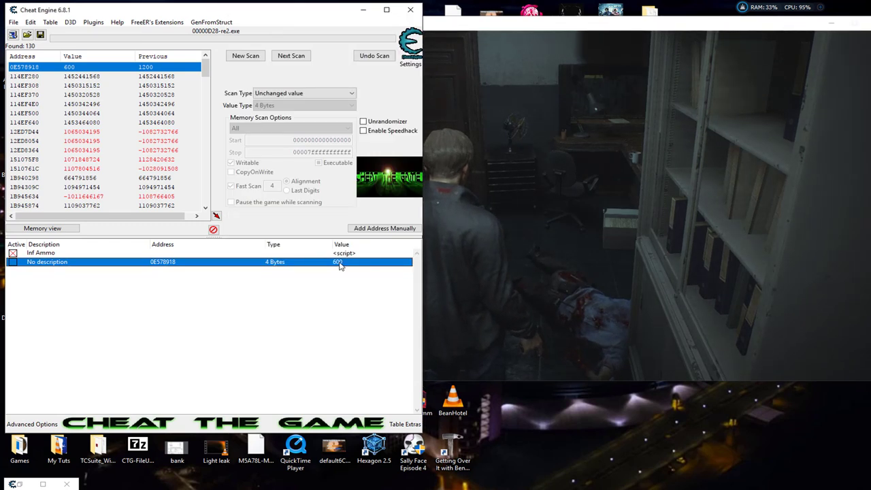
pyautogui.doubleClick(340, 266)
pyautogui.write('200')
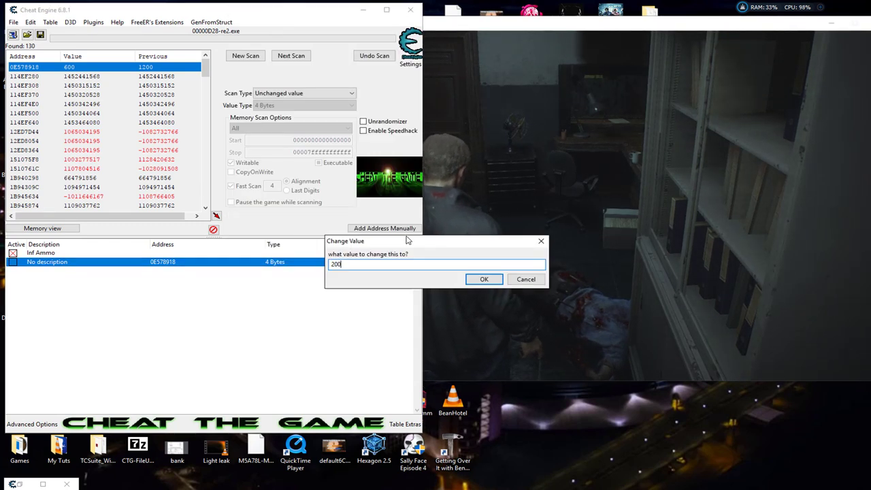
pyautogui.click(475, 278)
pyautogui.click(475, 278)
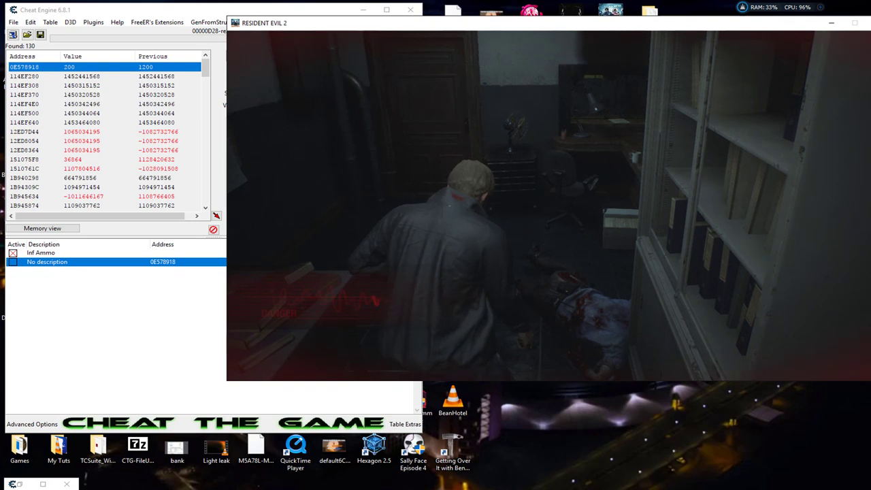
# - Switch to Cheat Engine and set the value of the 0E578918 entry to 1200
pyautogui.hotkey('alt', 'Tab')
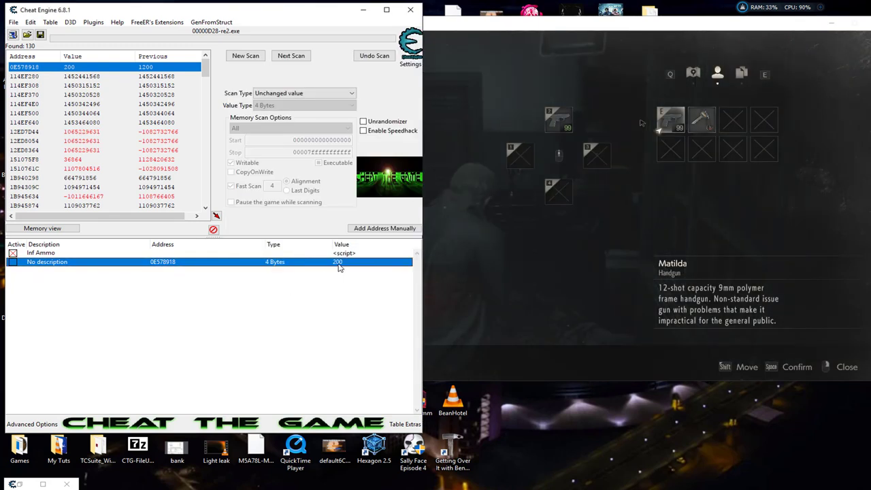
pyautogui.doubleClick(338, 263)
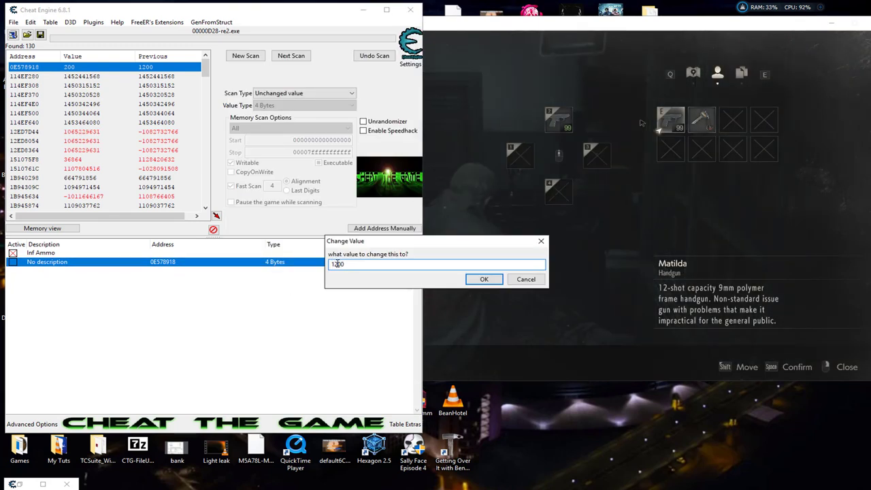
pyautogui.click(477, 279)
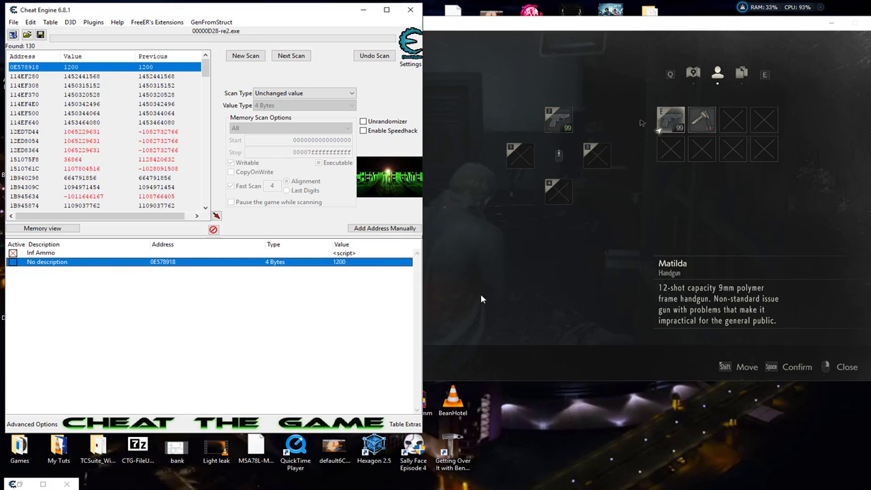
# - Find out what accesses 0E578918 and add the mov eax,[rax+58] instruction to the code list, naming it Health
pyautogui.rightClick(158, 264)
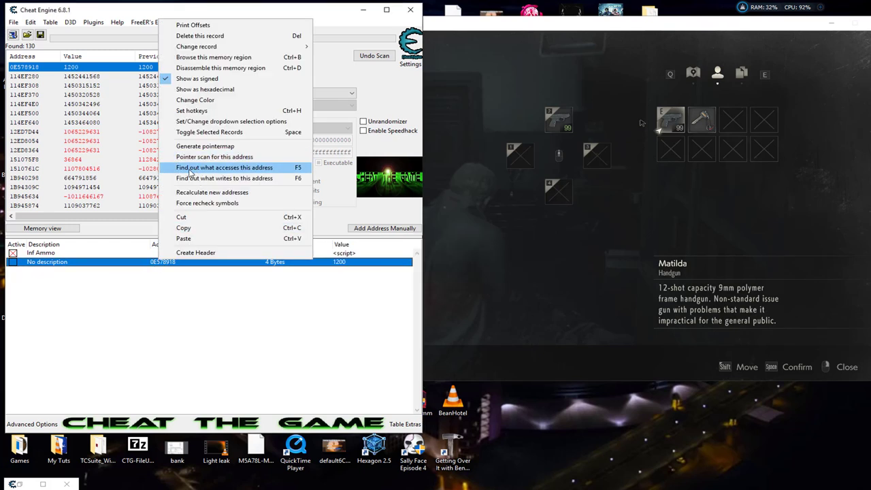
pyautogui.click(211, 169)
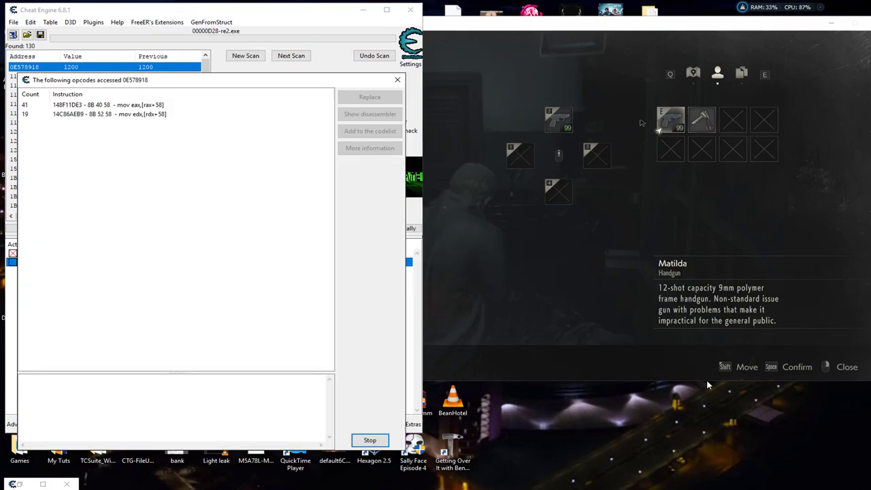
pyautogui.rightClick(124, 107)
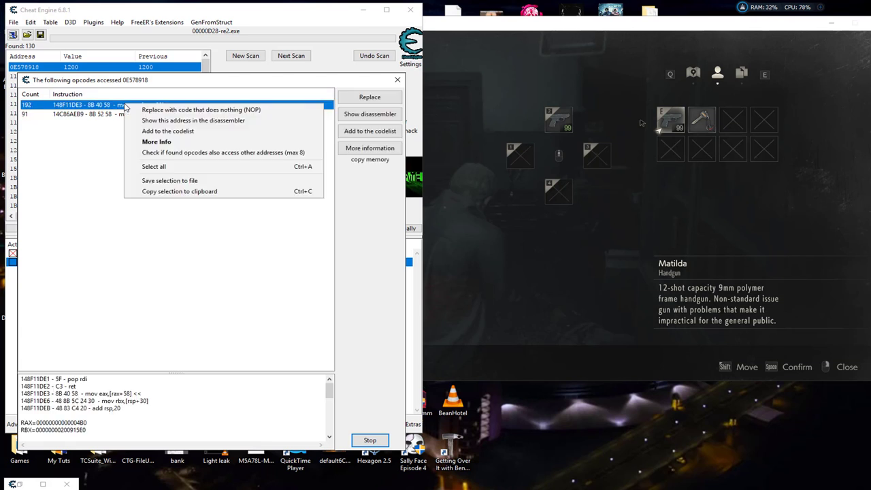
pyautogui.click(382, 135)
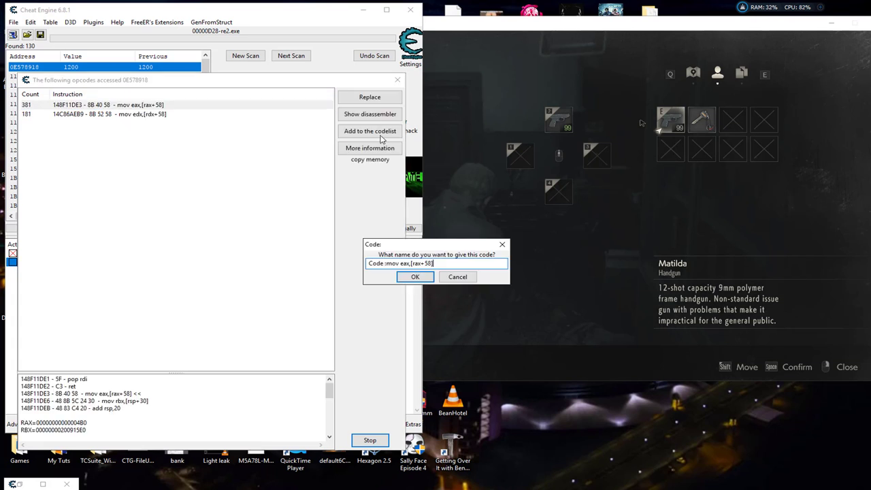
pyautogui.doubleClick(382, 263)
pyautogui.write('Health')
pyautogui.click(416, 276)
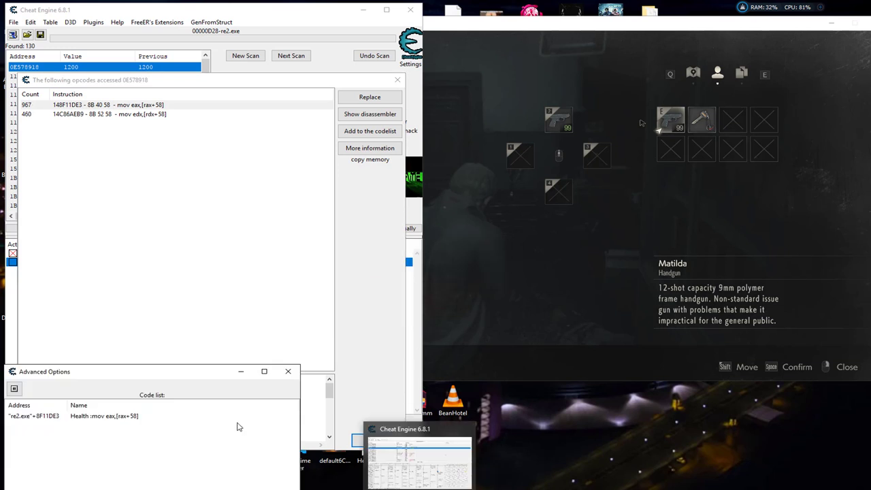
pyautogui.click(289, 373)
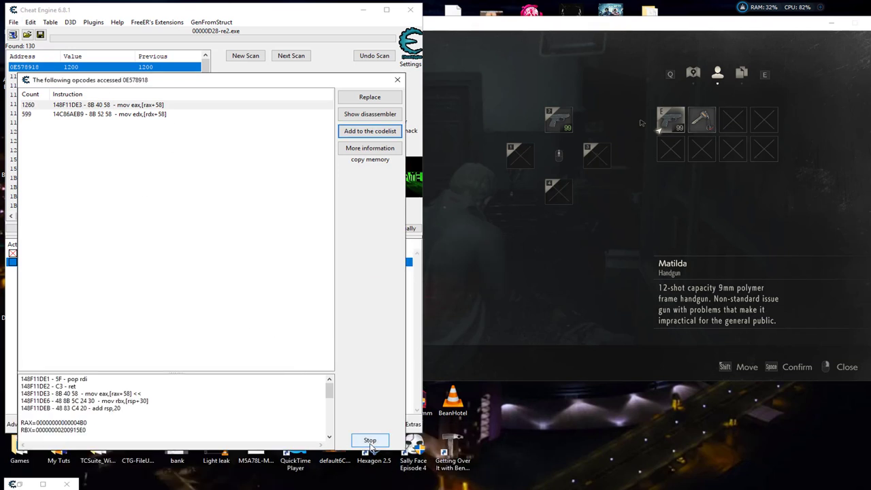
pyautogui.click(13, 21)
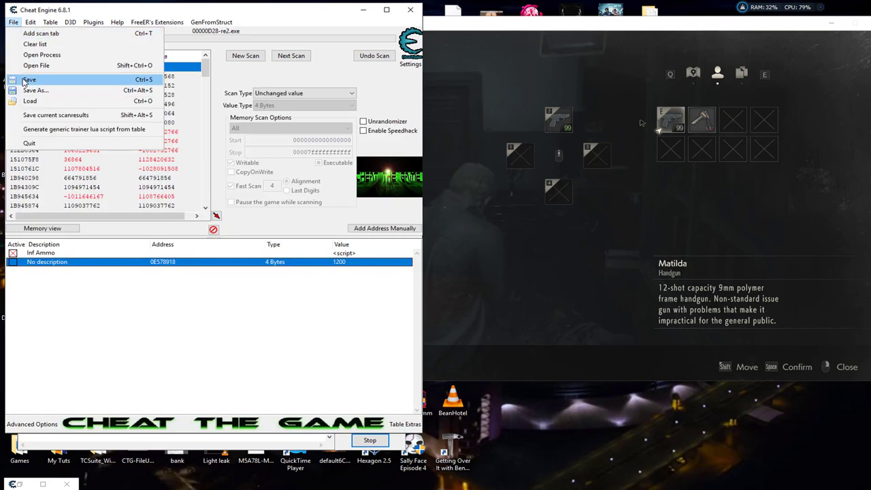
pyautogui.click(101, 320)
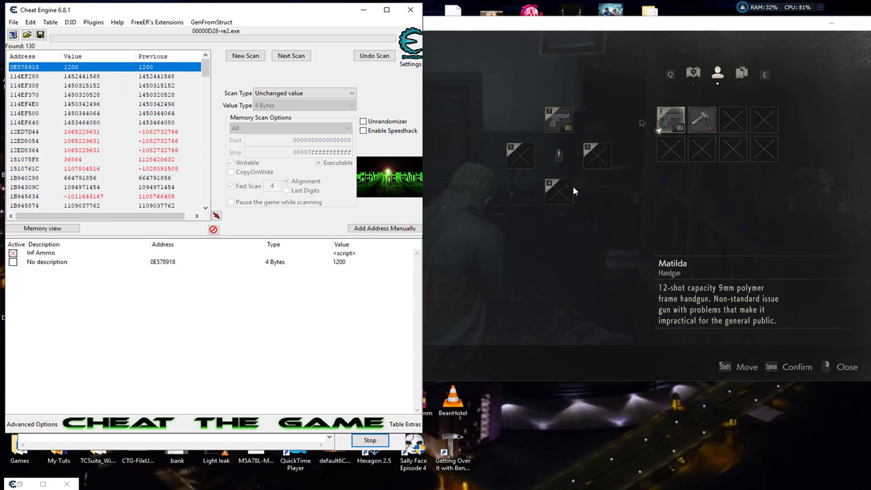
# - Return to Resident Evil 2 and check the inventory's condition display with health set to 1200
pyautogui.click(553, 292)
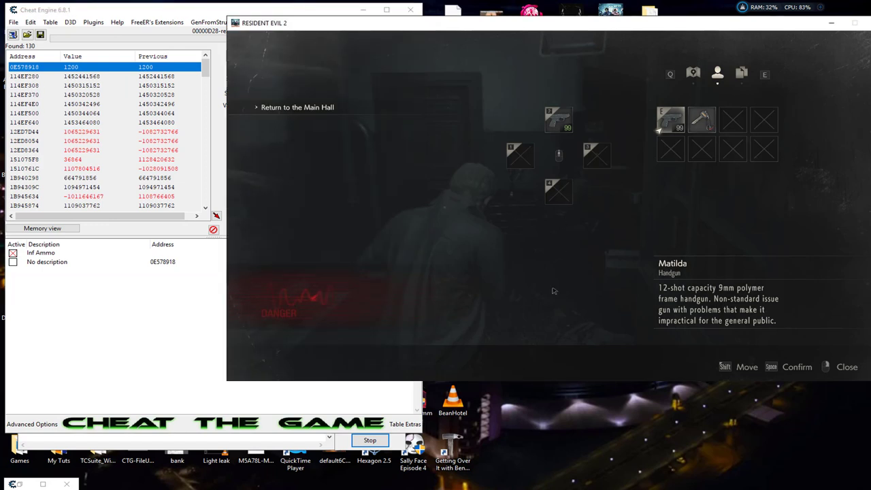
pyautogui.hotkey('alt', 'Tab')
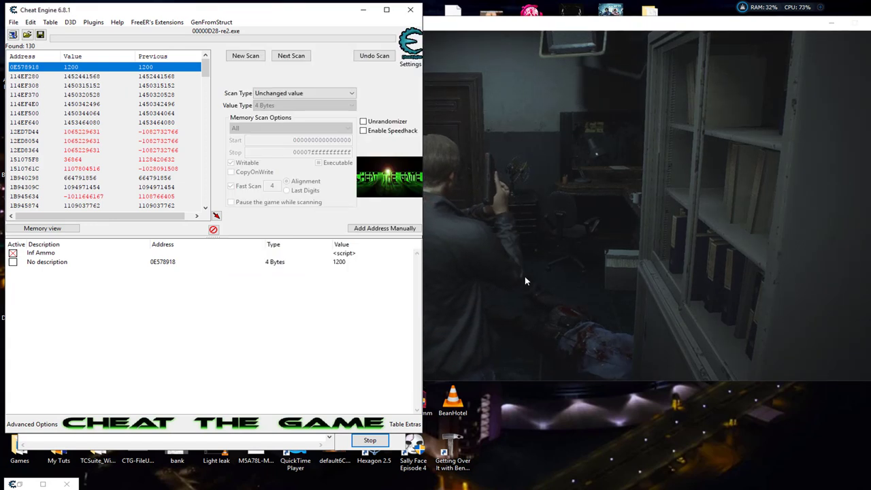
pyautogui.click(524, 276)
pyautogui.press('Tab')
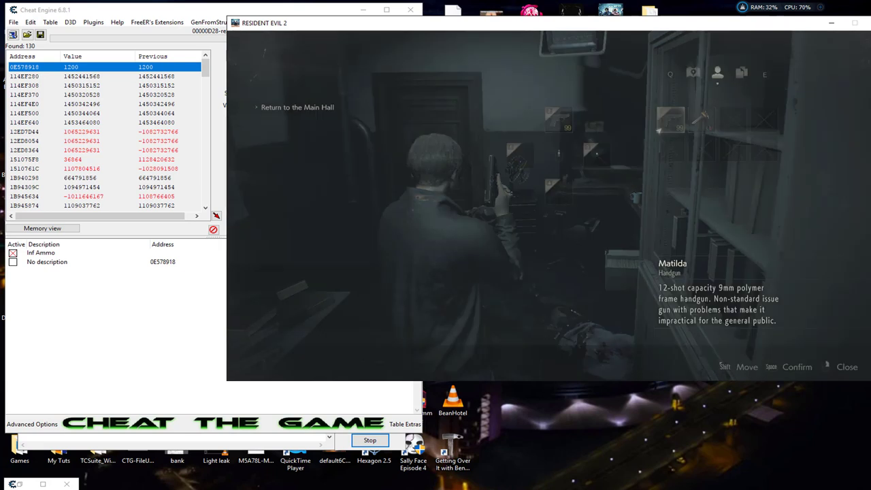
pyautogui.press('Tab')
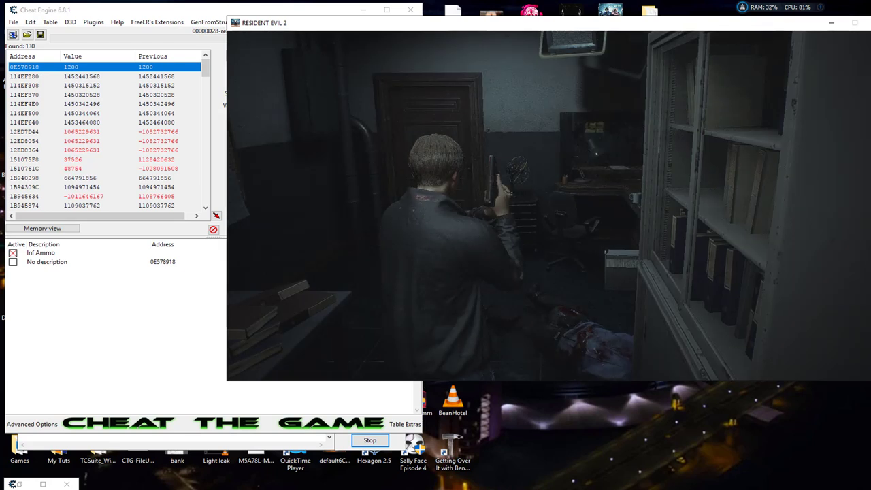
pyautogui.hotkey('alt', 'Tab')
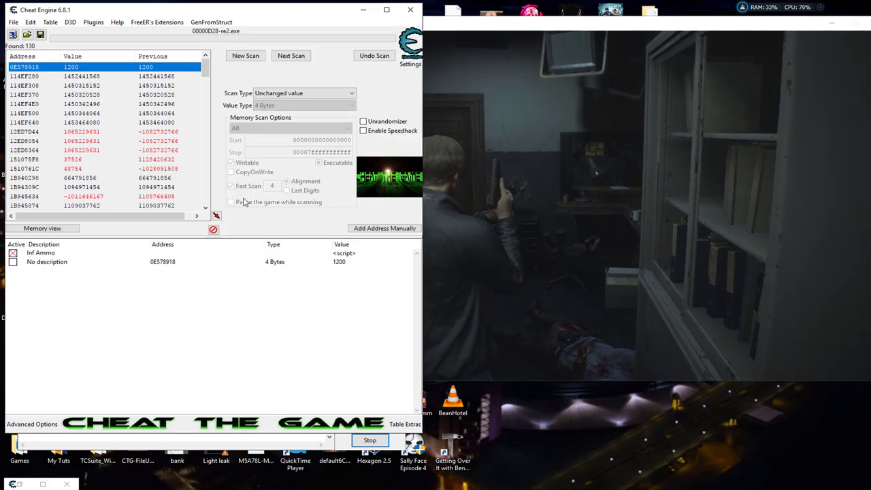
# - Bring the window listing opcodes that access 0E578918 to the front and reposition it over the Cheat Engine main window
pyautogui.click(12, 263)
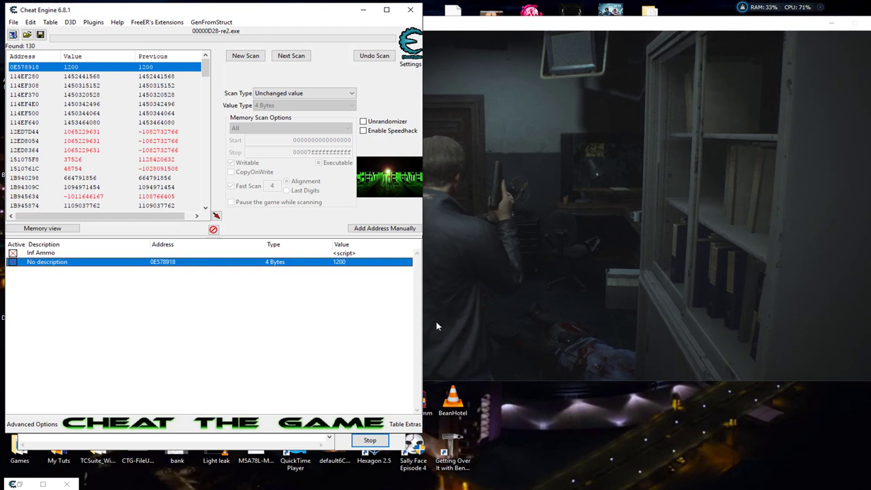
pyautogui.click(295, 441)
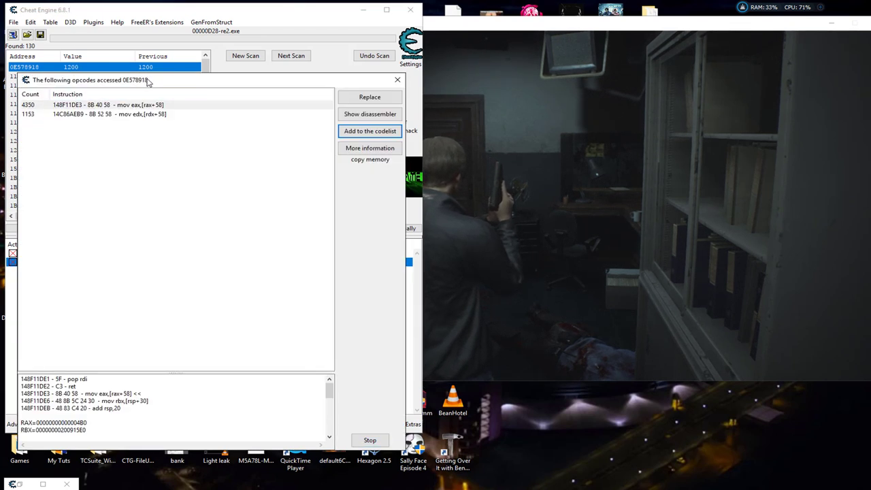
pyautogui.moveTo(148, 81); pyautogui.dragTo(137, 45)
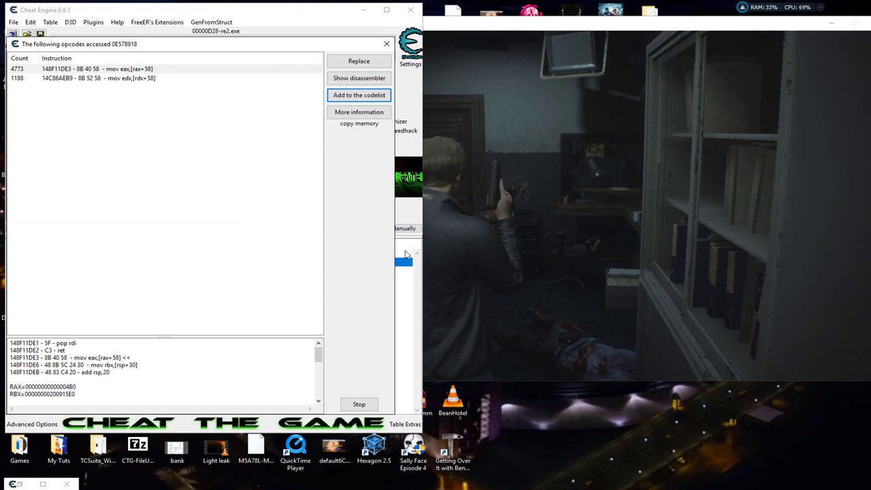
# - Walk the character through the door into the dark room and let a zombie attack to record instructions that change health
pyautogui.click(651, 264)
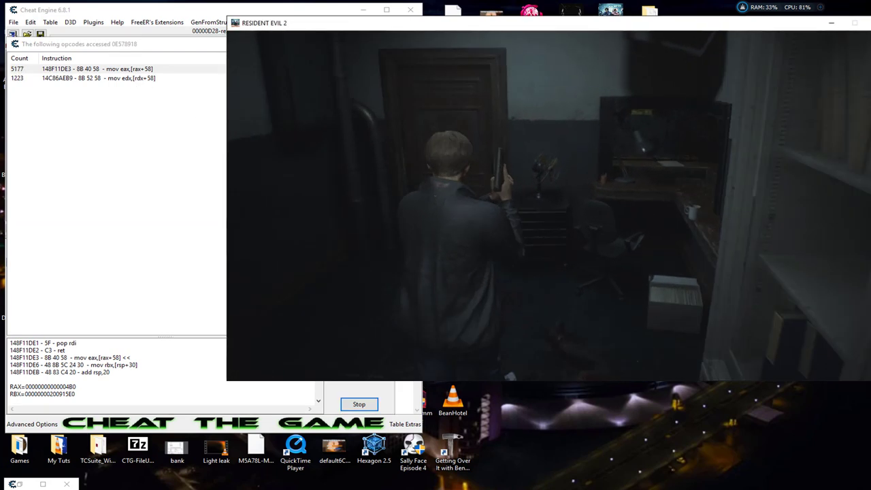
pyautogui.press('w')
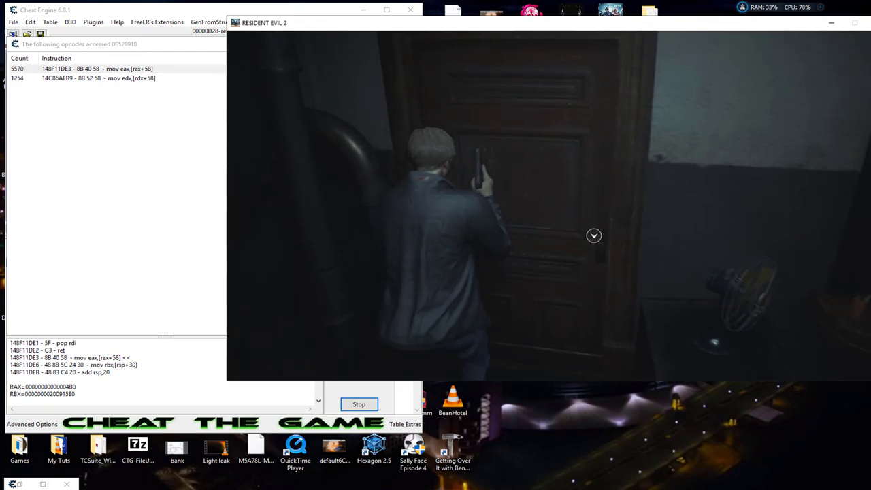
pyautogui.press('f')
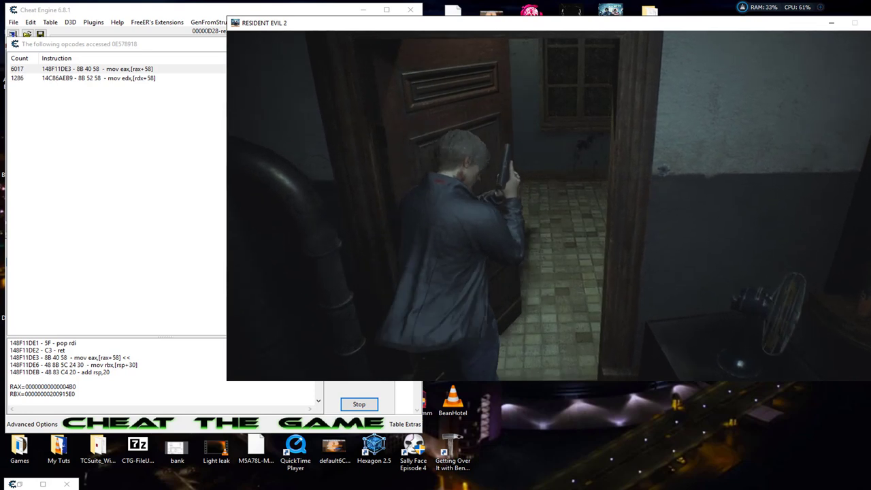
pyautogui.press('w')
pyautogui.press('w')
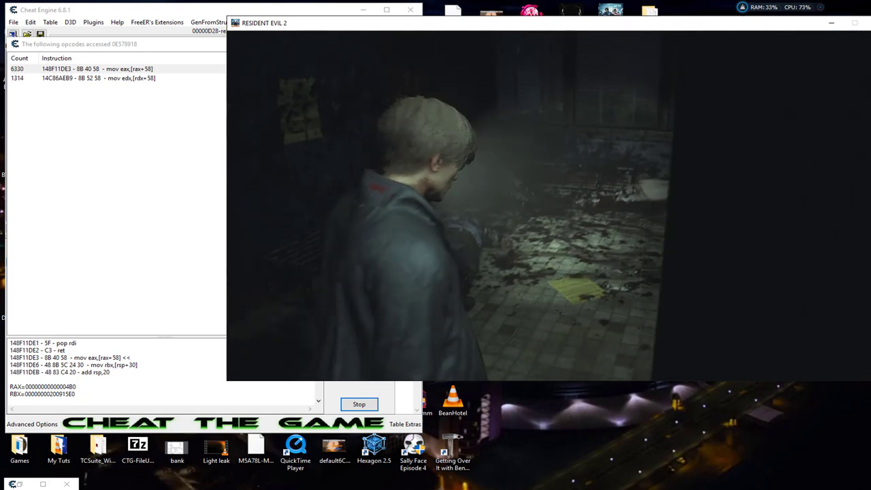
pyautogui.press('w')
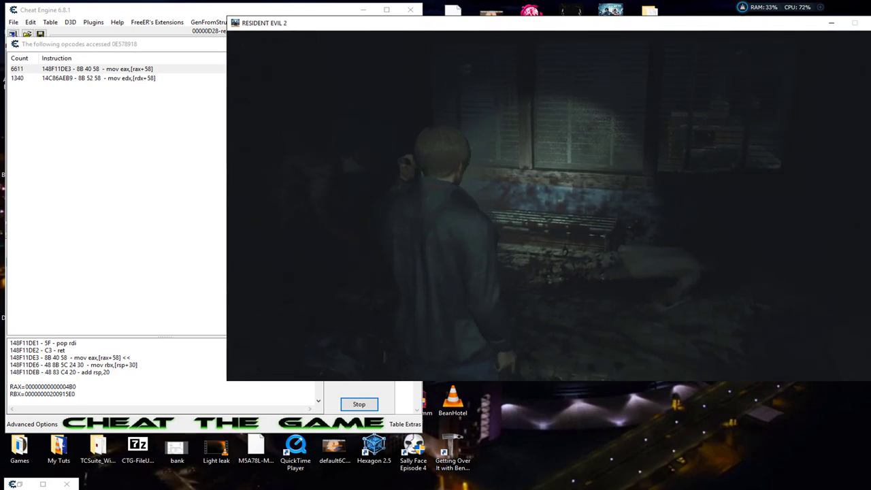
pyautogui.press('w')
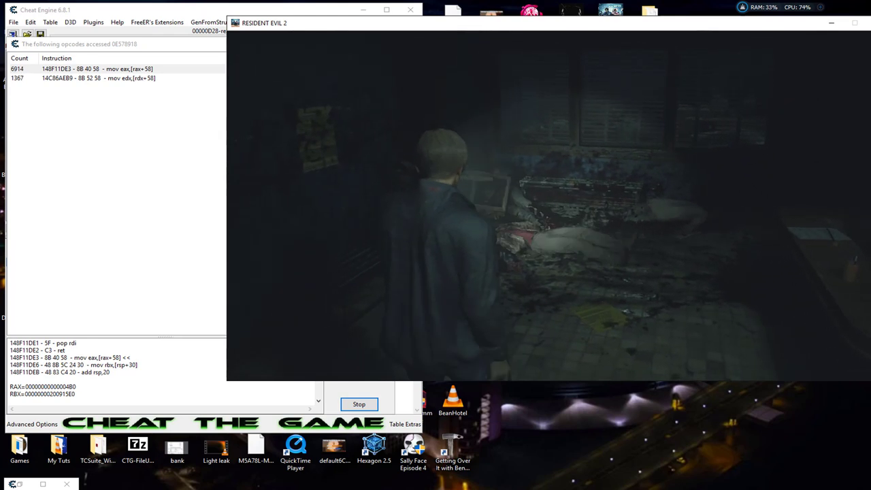
pyautogui.press('w')
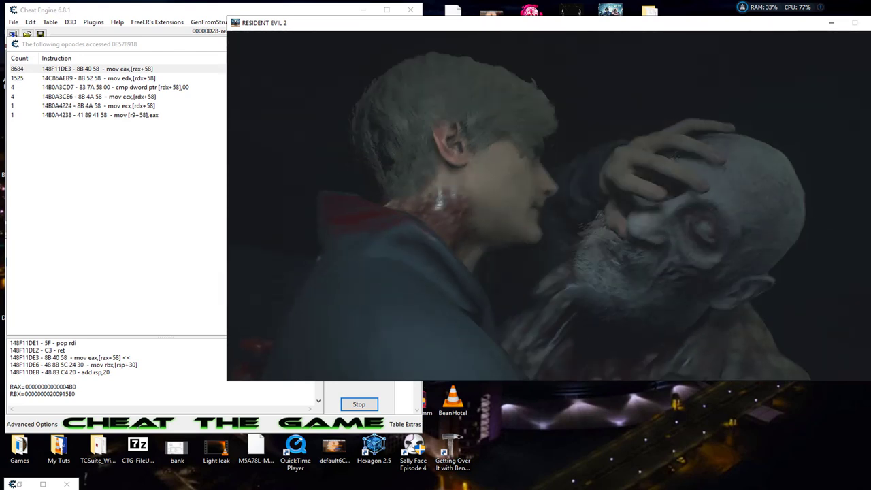
# - Pause the game, return to Cheat Engine, and inspect the disassembly of the cmp, mov ecx and mov [r9+58],eax instructions that access 0E578918
pyautogui.press('Escape')
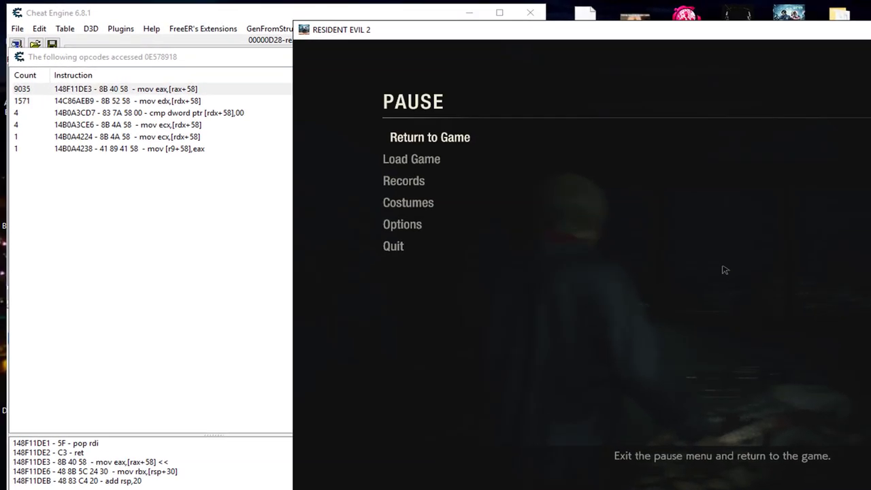
pyautogui.hotkey('alt', 'Tab')
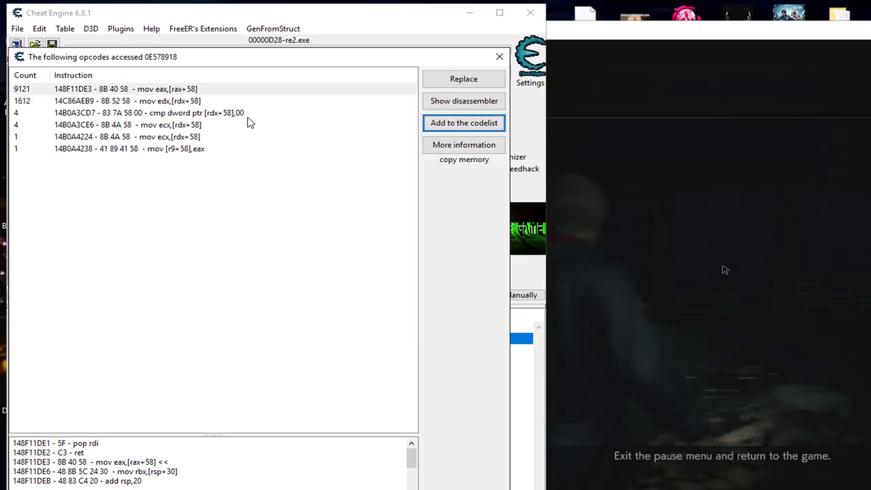
pyautogui.click(241, 114)
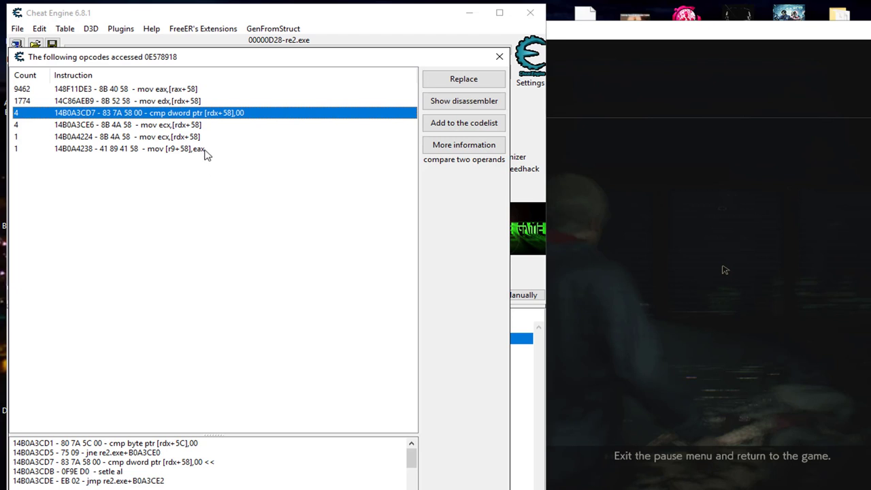
pyautogui.click(196, 127)
pyautogui.click(195, 137)
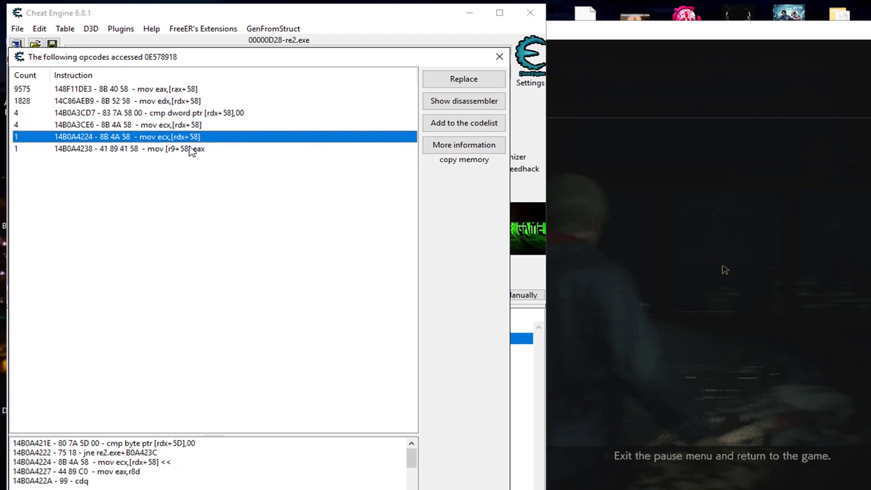
pyautogui.click(192, 150)
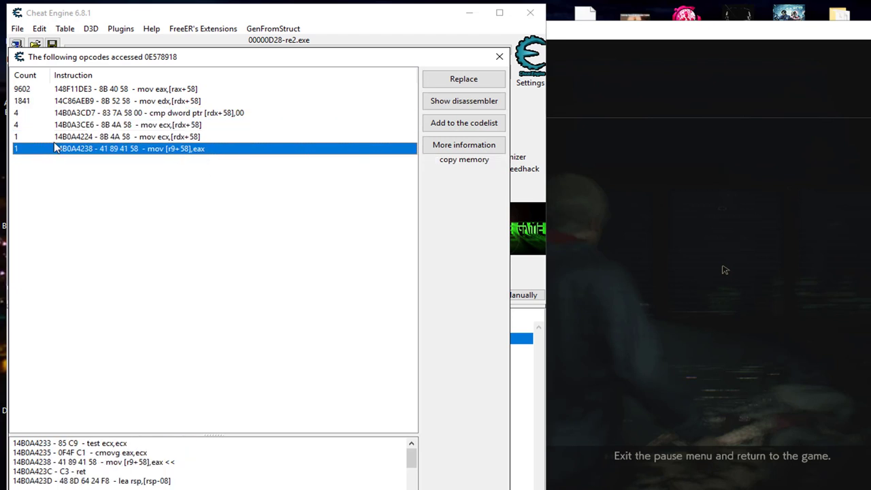
pyautogui.click(184, 137)
pyautogui.click(182, 150)
pyautogui.click(187, 125)
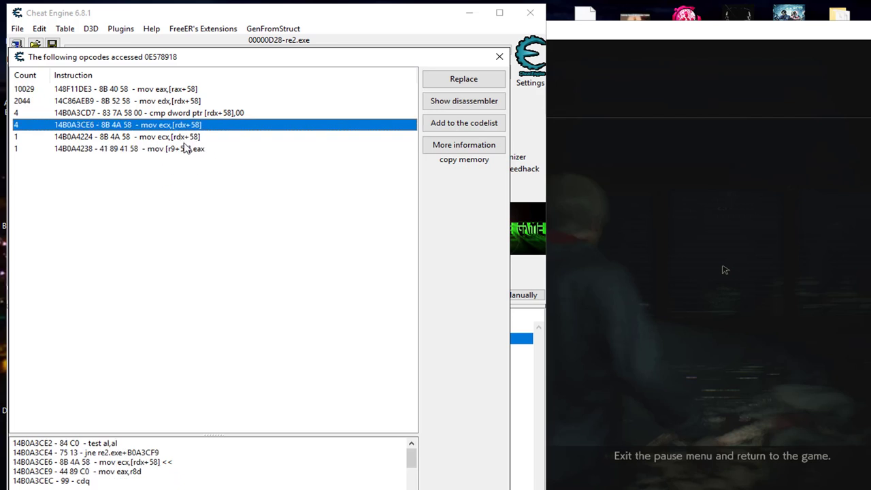
pyautogui.click(186, 148)
pyautogui.click(184, 127)
pyautogui.click(184, 136)
# - Compare the disassembly details of the mov eax,[rax+58] and mov edx,[rdx+58] instructions that access the health address
pyautogui.click(183, 88)
pyautogui.click(184, 102)
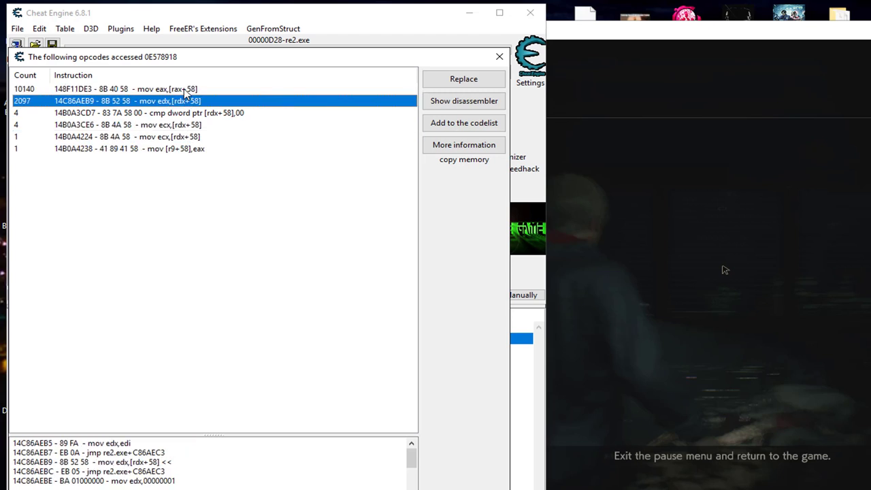
pyautogui.click(184, 90)
pyautogui.click(183, 103)
pyautogui.click(176, 89)
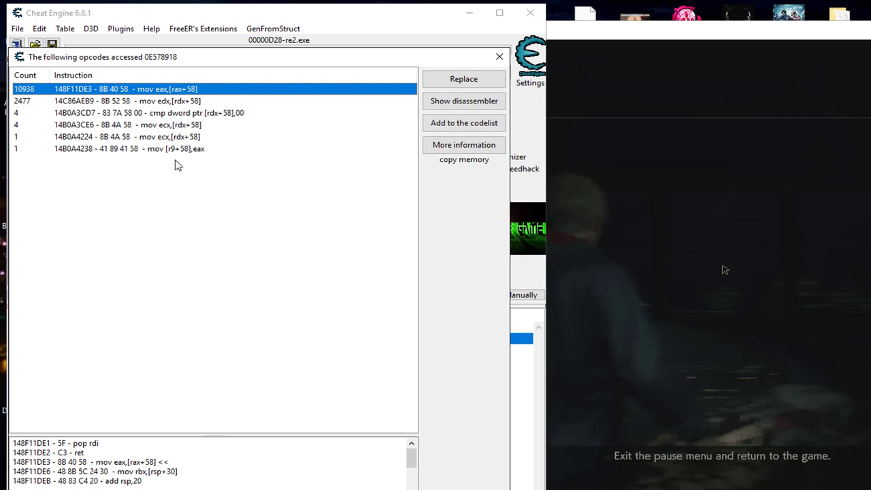
pyautogui.click(90, 102)
pyautogui.click(92, 90)
pyautogui.click(96, 101)
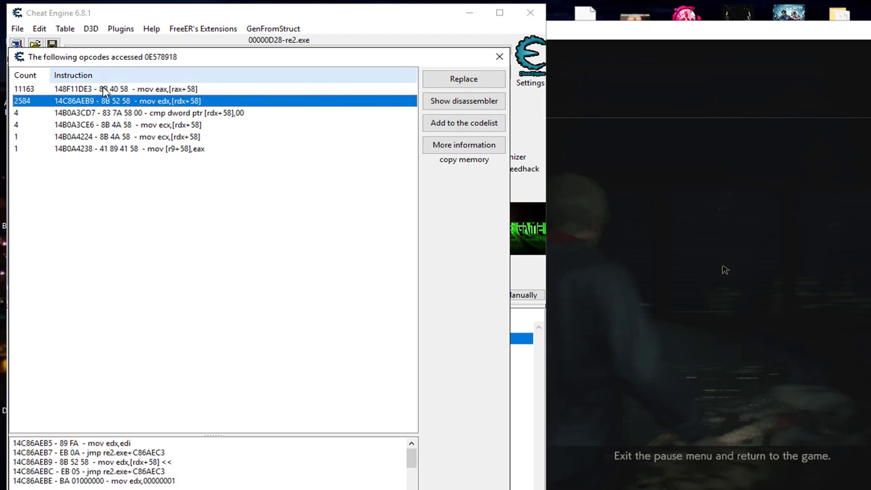
pyautogui.click(106, 89)
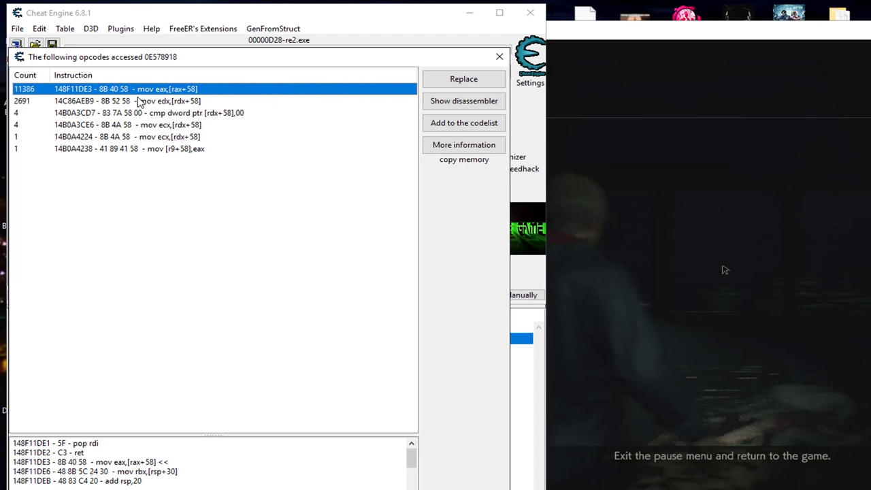
pyautogui.click(139, 102)
pyautogui.click(154, 89)
pyautogui.click(148, 102)
pyautogui.click(157, 91)
pyautogui.click(155, 101)
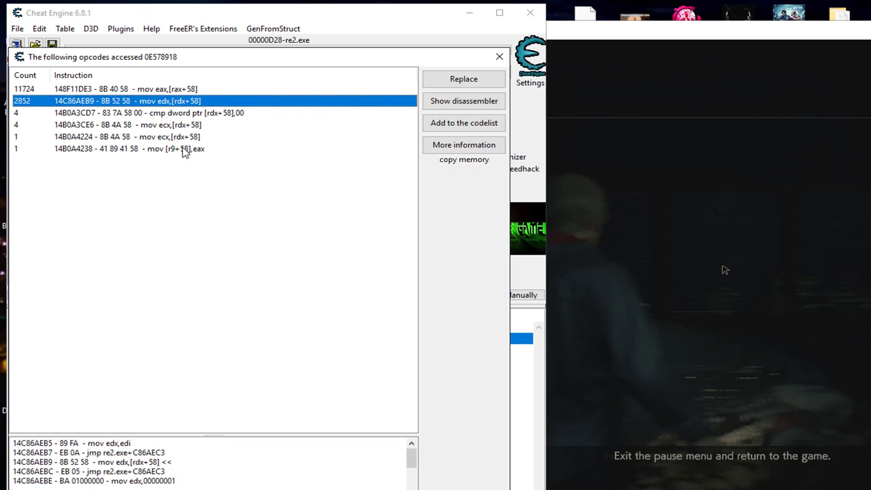
# - Stop recording accesses to 0E578918 and show mov [r9+58],eax in the disassembler along with the instructions before it
pyautogui.click(182, 149)
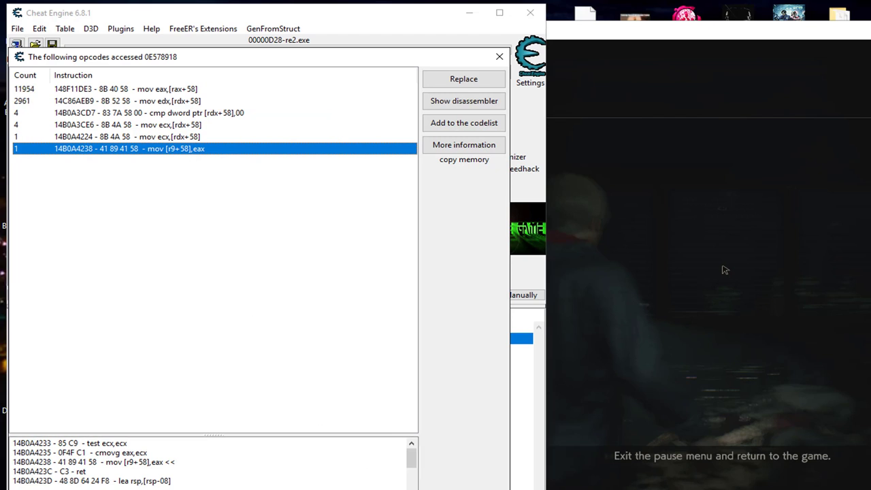
pyautogui.click(464, 489)
pyautogui.click(138, 150)
pyautogui.click(455, 101)
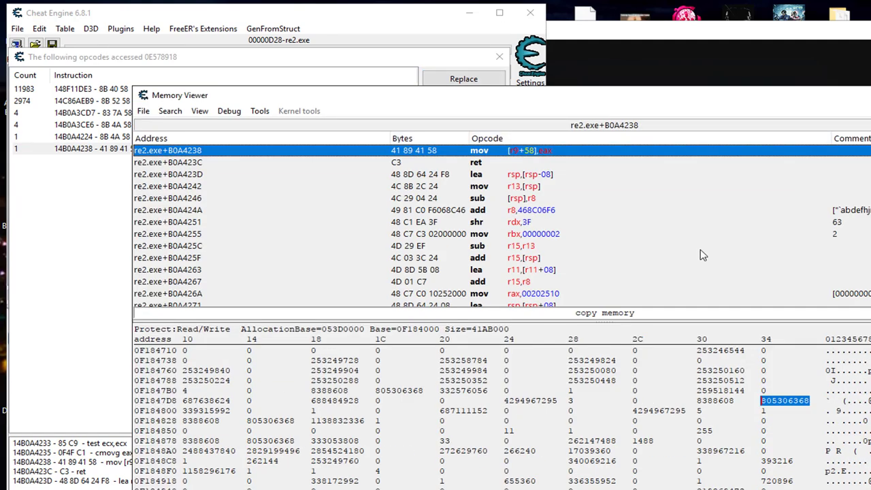
pyautogui.scroll(4, 654, 162)
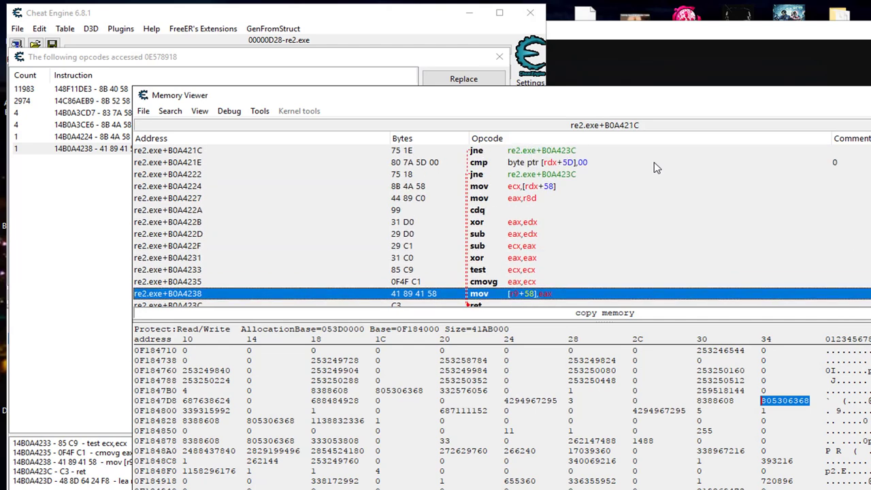
pyautogui.scroll(-1, 655, 162)
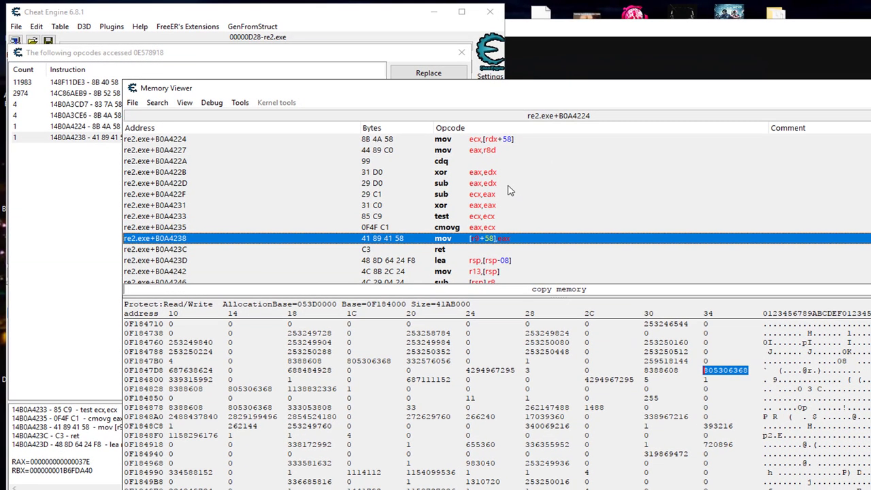
pyautogui.scroll(2, 515, 193)
pyautogui.scroll(-2, 515, 193)
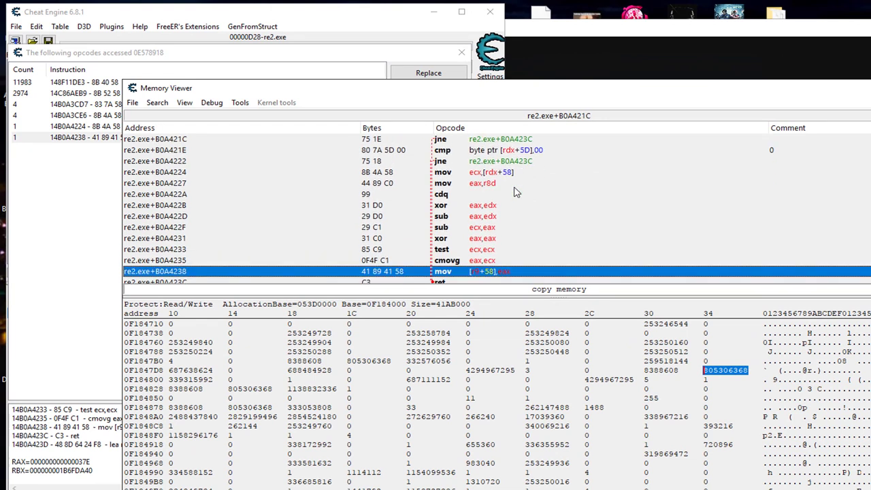
# - Highlight the end of the RAX value recorded for mov [r9+58],eax and return to the Memory Viewer
pyautogui.click(230, 49)
pyautogui.click(171, 137)
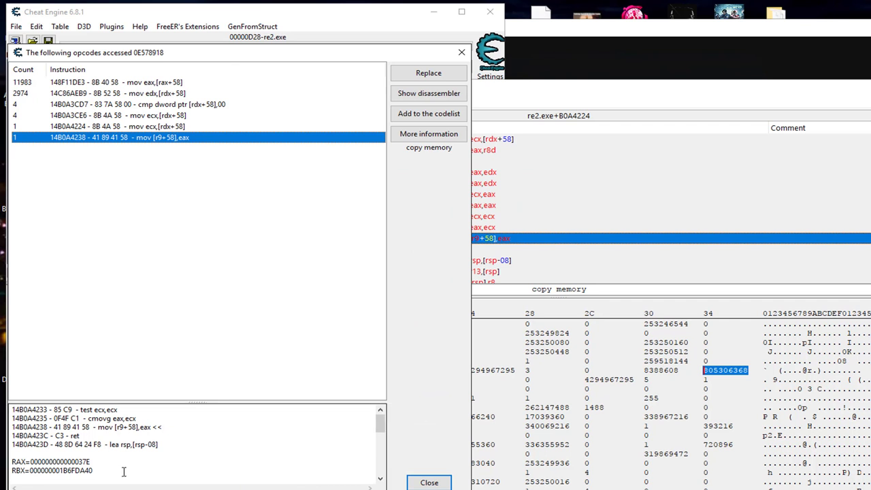
pyautogui.moveTo(94, 463); pyautogui.dragTo(75, 462)
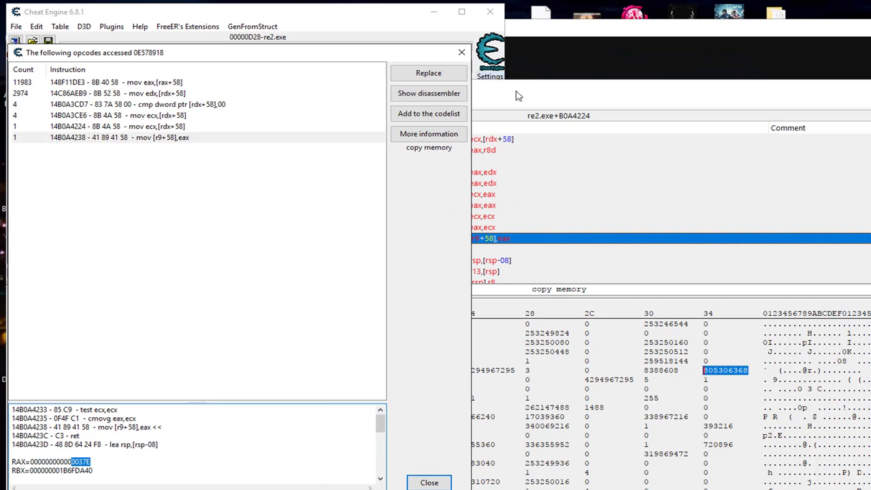
pyautogui.click(520, 95)
# - Examine the code leading up to mov [r9+58],eax, including the mov eax,r8d instruction at re2.exe+B0A4227
pyautogui.scroll(1, 611, 261)
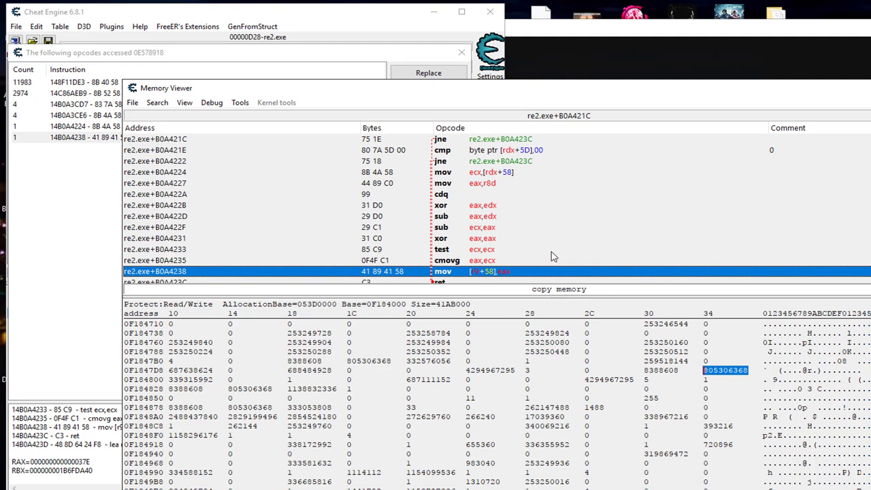
pyautogui.scroll(2, 552, 256)
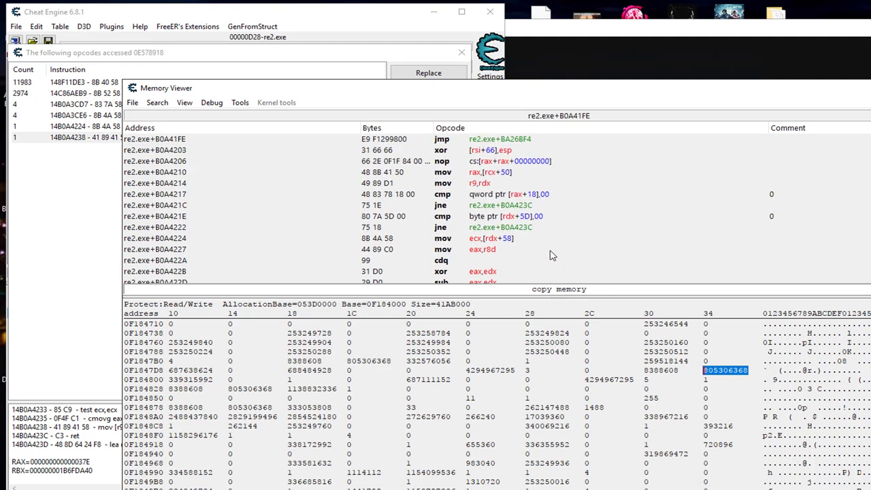
pyautogui.click(496, 251)
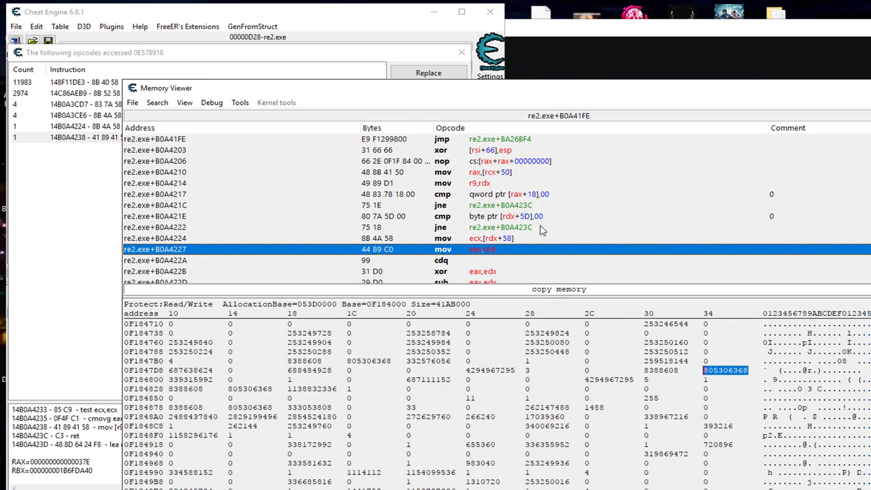
pyautogui.scroll(3, 545, 194)
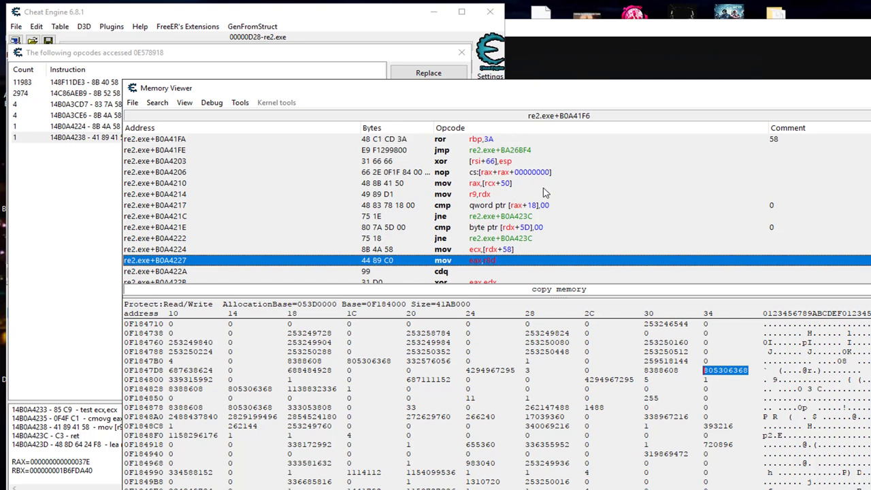
pyautogui.scroll(1, 582, 228)
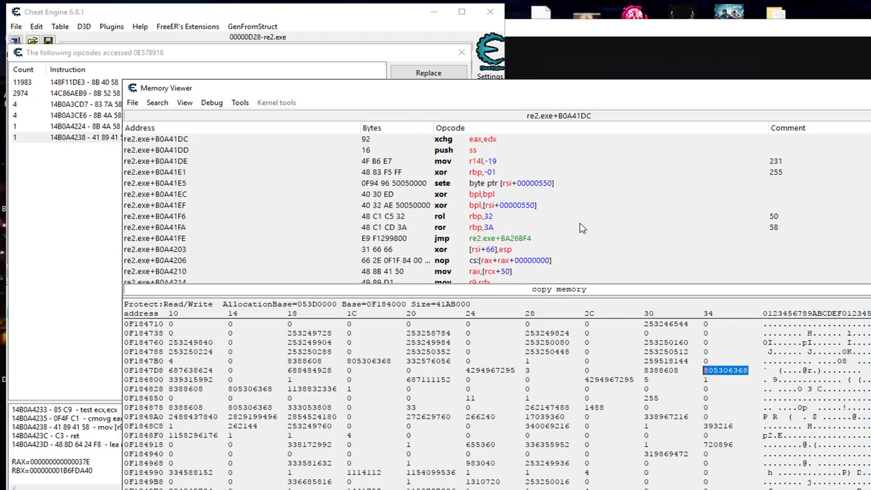
pyautogui.scroll(2, 582, 228)
pyautogui.scroll(-6, 582, 229)
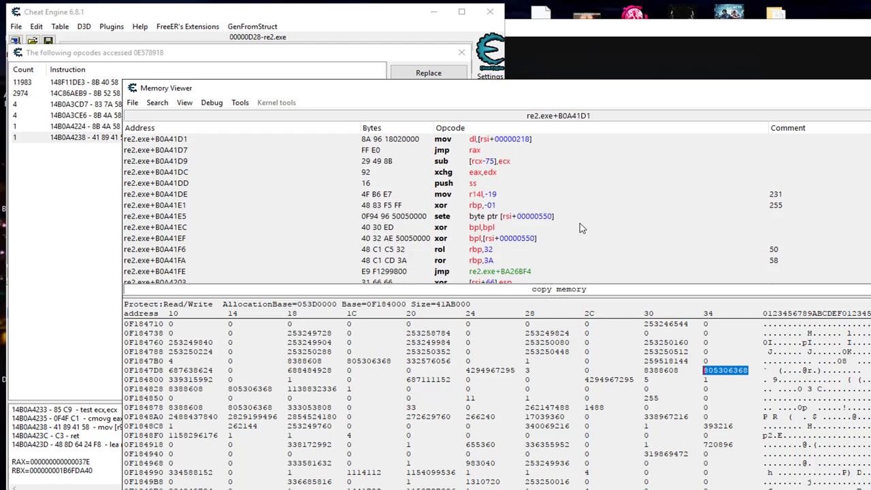
pyautogui.scroll(-3, 558, 257)
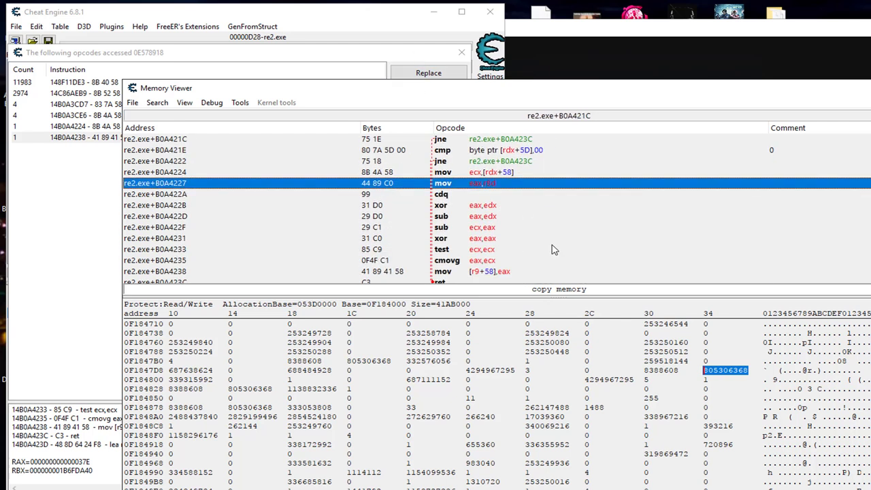
pyautogui.scroll(2, 545, 234)
# - Browse the memory region of the 0E578918 health address and bring the values stored before it into view
pyautogui.click(358, 20)
pyautogui.rightClick(193, 312)
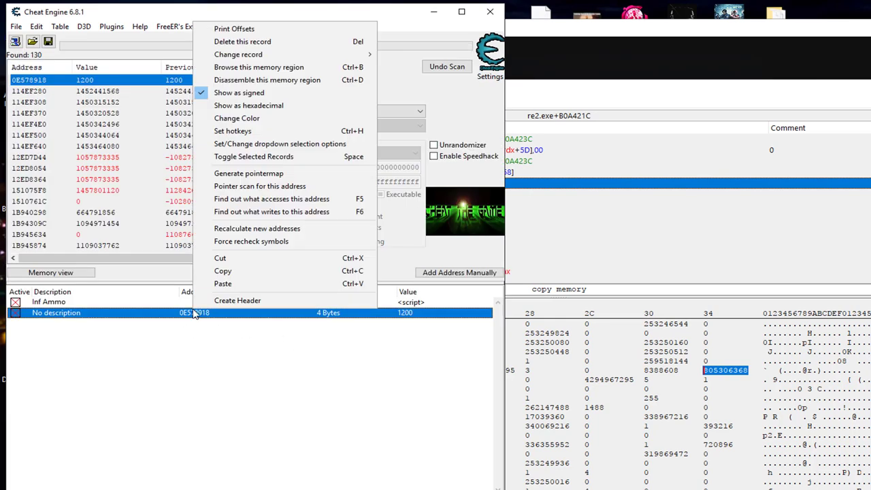
pyautogui.click(272, 65)
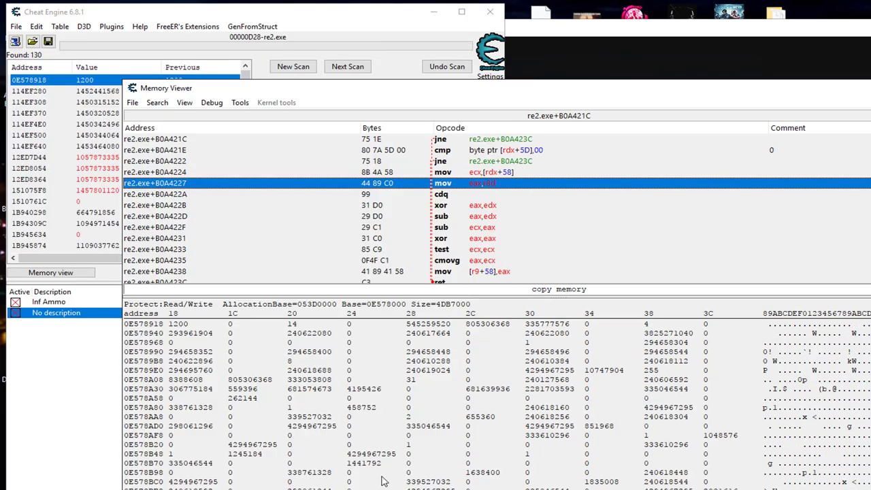
pyautogui.click(173, 325)
pyautogui.scroll(3, 306, 426)
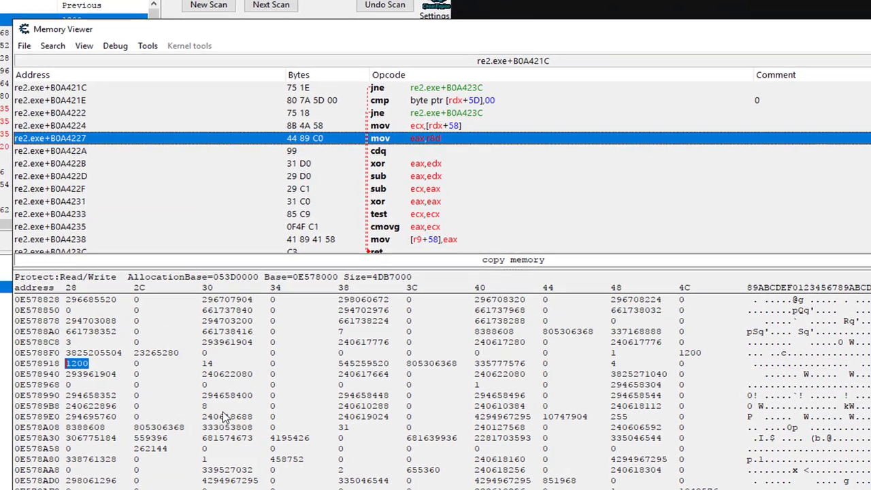
# - Compare the health value at 0E578918 with the adjacent 1200 in row 0E5788F0 and the mov [r9+58],eax instruction
pyautogui.click(690, 353)
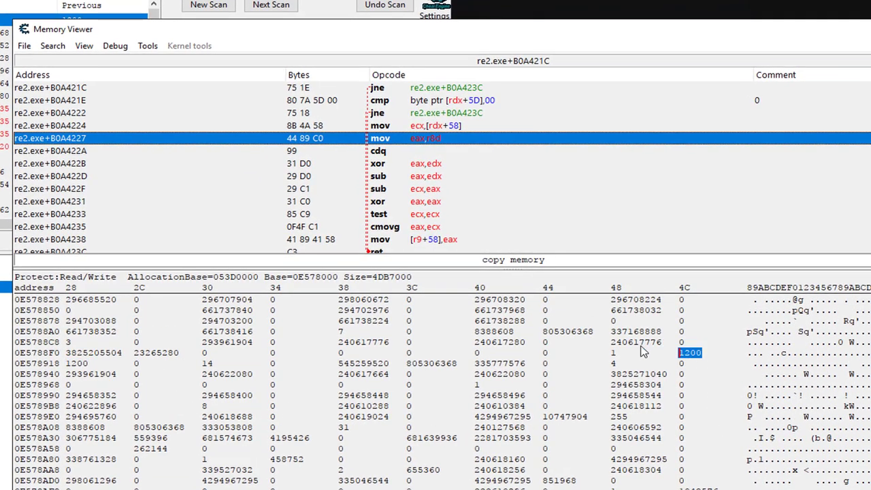
pyautogui.click(76, 363)
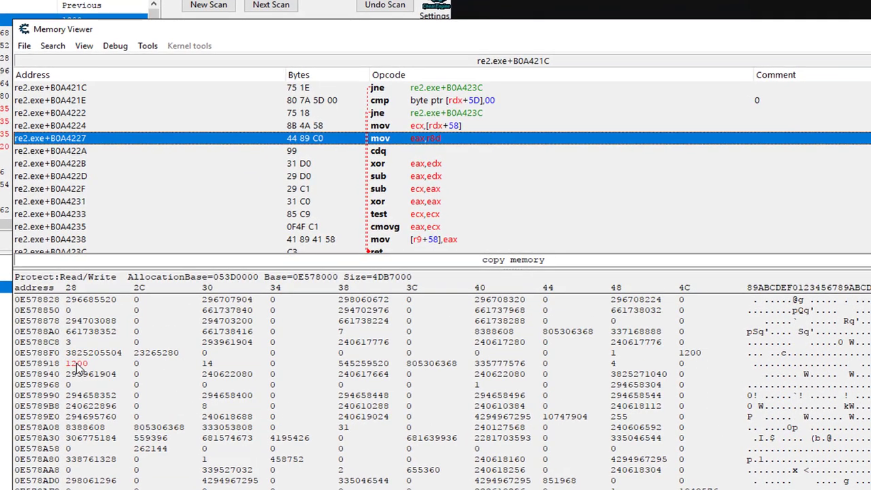
pyautogui.click(692, 354)
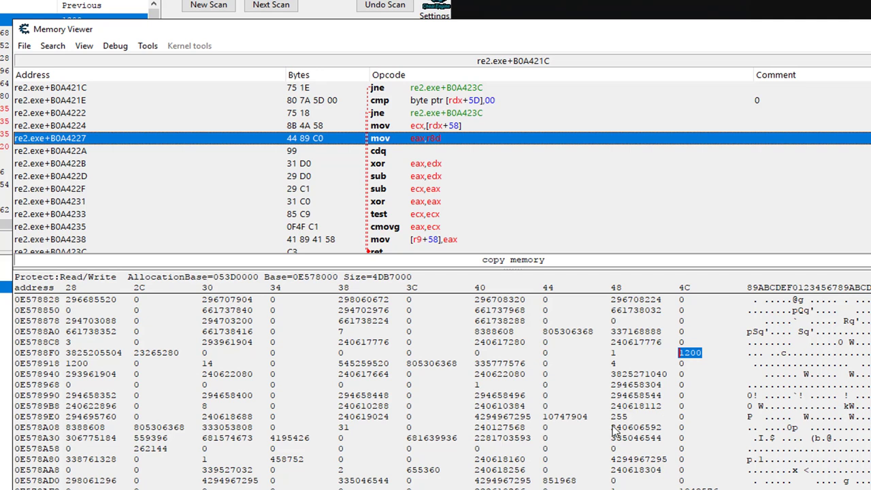
pyautogui.click(77, 364)
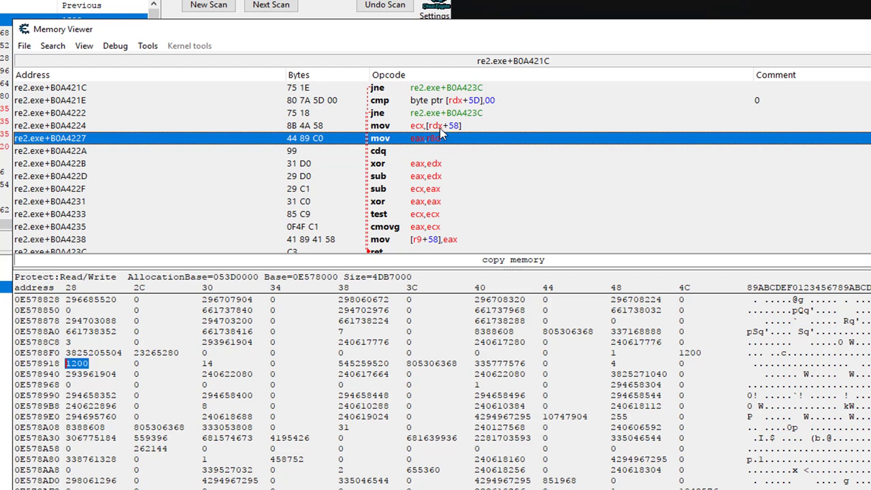
pyautogui.click(447, 239)
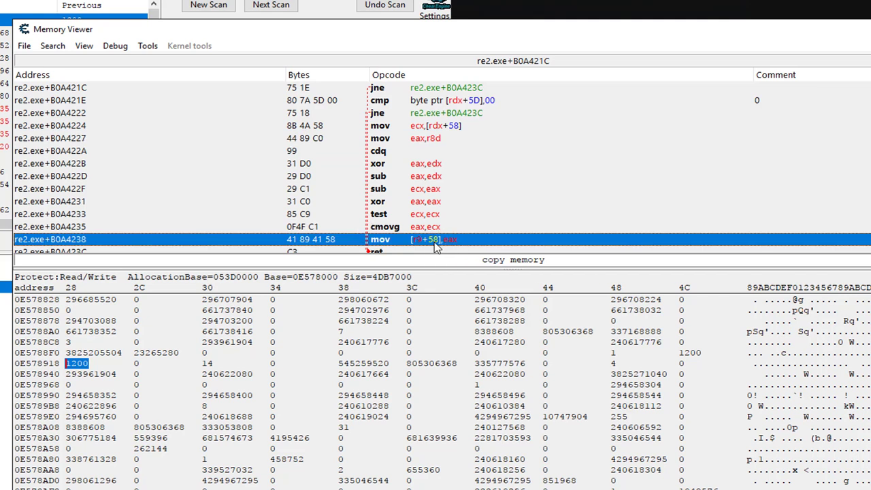
pyautogui.click(694, 352)
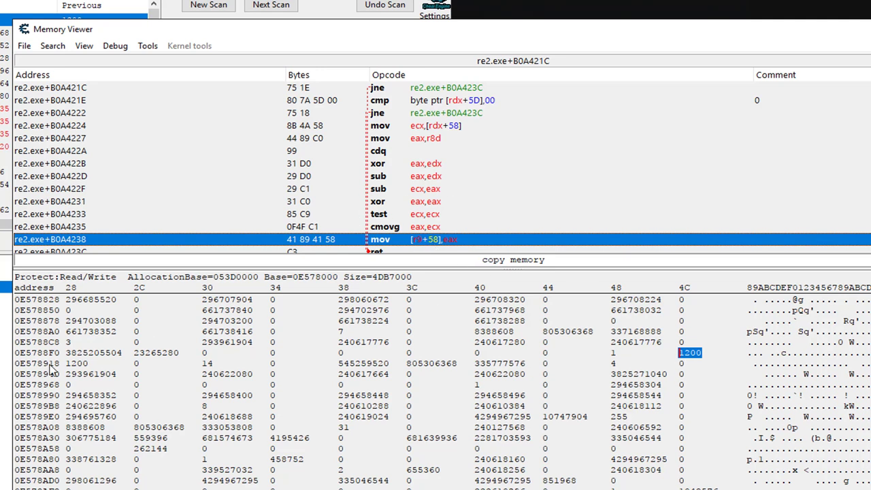
# - Find out what addresses the mov [r9+58],eax instruction accesses and arrange the Changed Addresses window in full view
pyautogui.rightClick(429, 239)
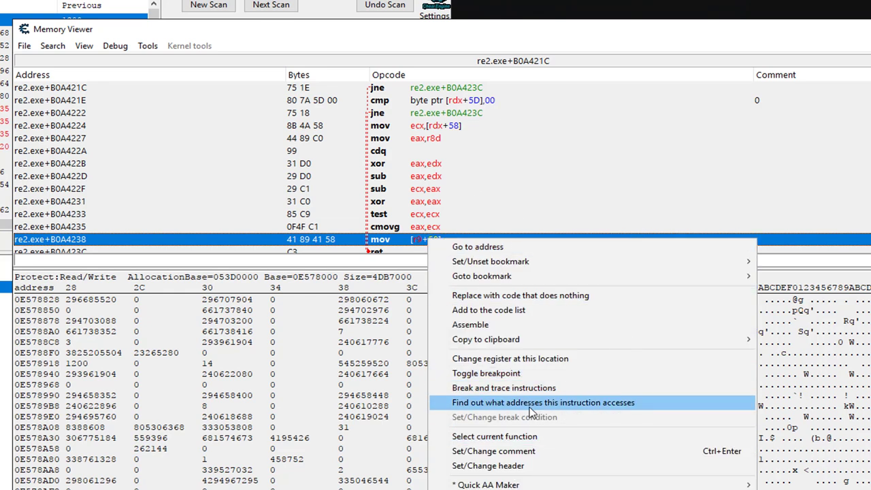
pyautogui.click(529, 403)
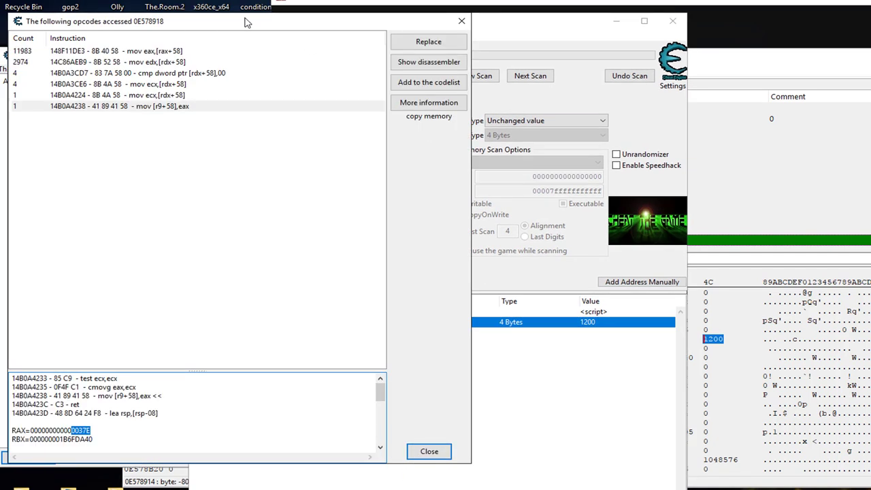
pyautogui.moveTo(246, 22); pyautogui.dragTo(203, 405)
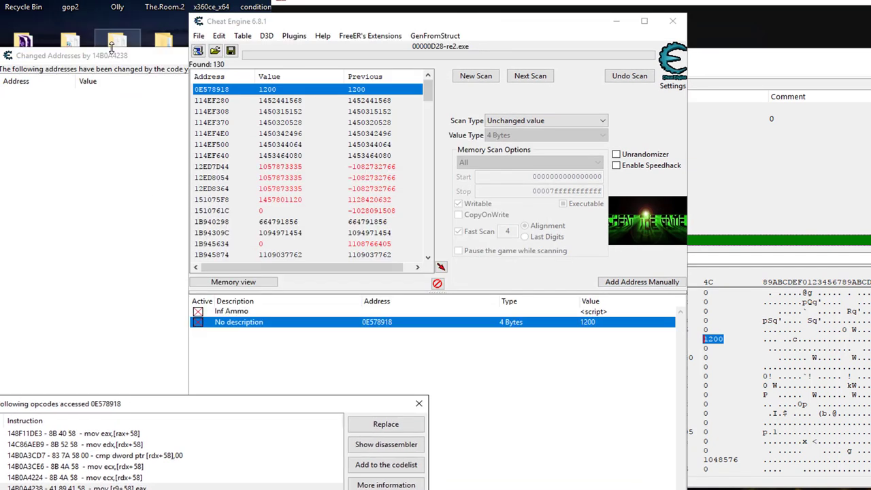
pyautogui.doubleClick(112, 62)
pyautogui.moveTo(201, 2); pyautogui.dragTo(212, 28)
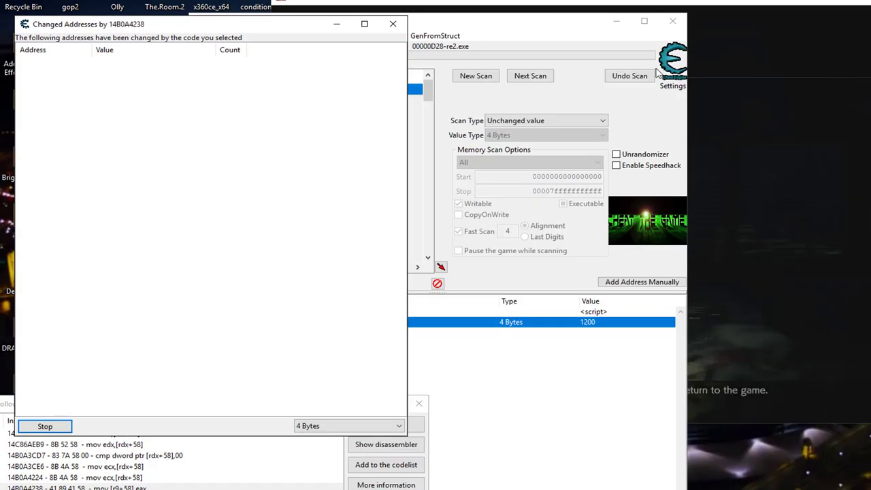
# - Resume the game and fight the zombies so the instruction's health writes are recorded, pause, and return to the Changed Addresses list
pyautogui.click(801, 175)
pyautogui.press('Escape')
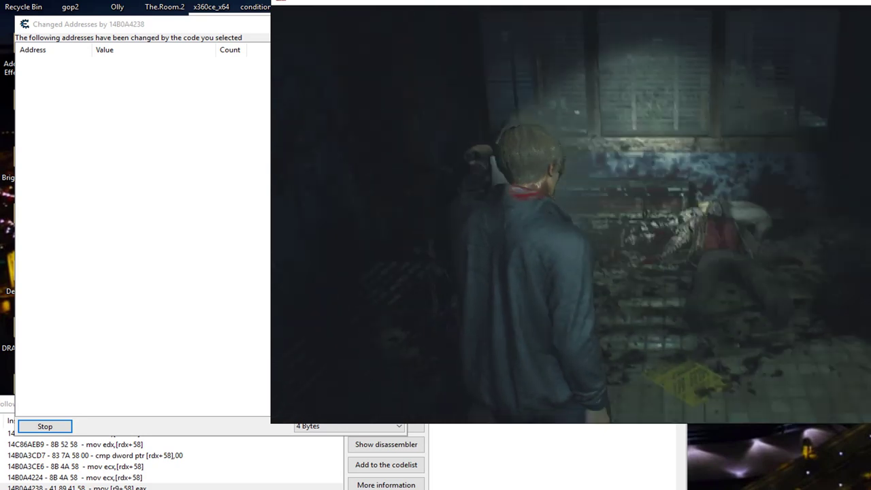
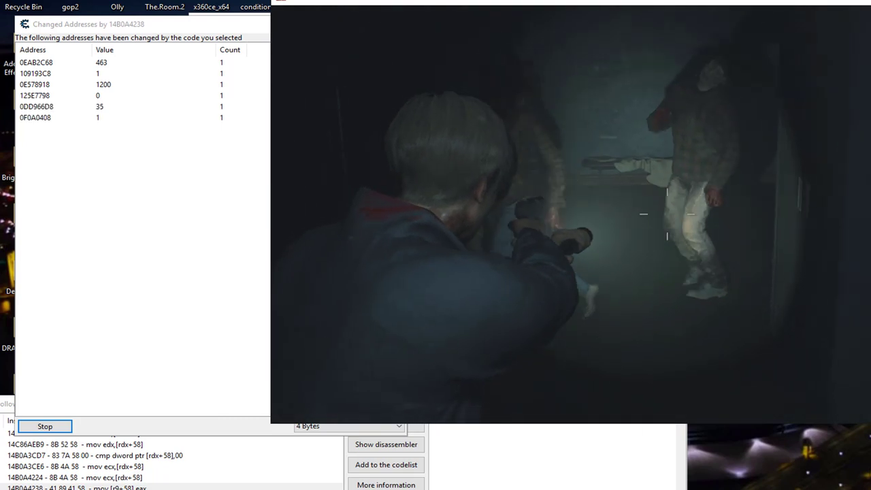
pyautogui.click(667, 214)
pyautogui.press('Escape')
pyautogui.hotkey('alt', 'Tab')
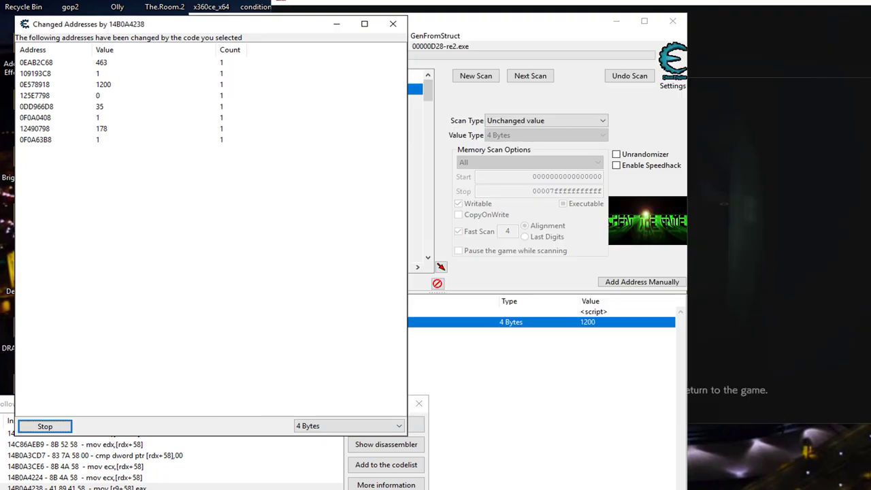
# - Review the recorded addresses and mark the player's health entry 0E578918 as group 1 for finding commonalities
pyautogui.click(48, 84)
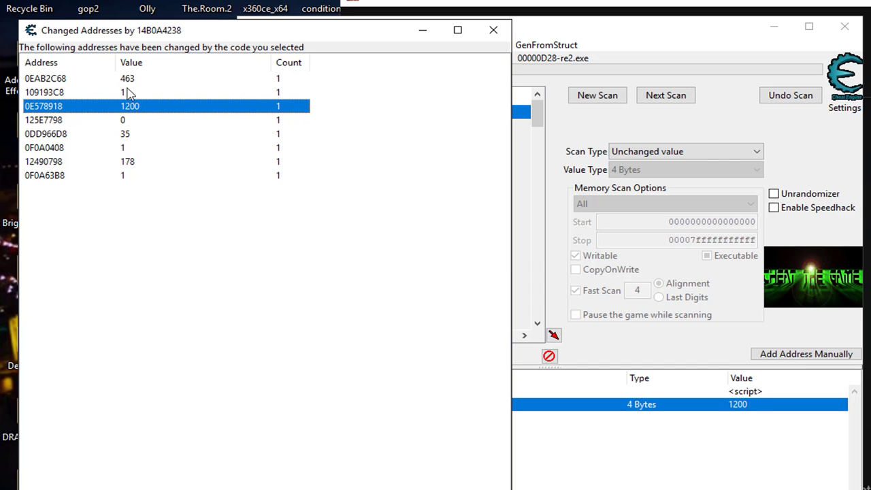
pyautogui.click(124, 92)
pyautogui.click(124, 124)
pyautogui.click(124, 149)
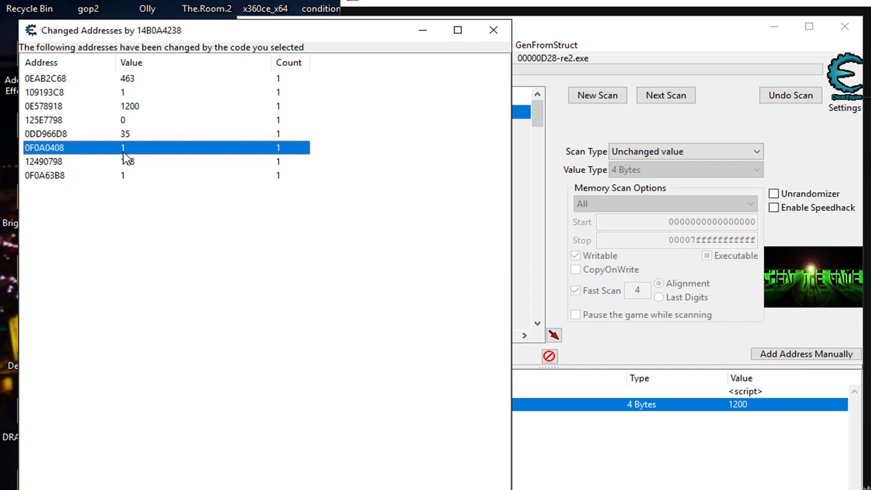
pyautogui.click(124, 161)
pyautogui.click(121, 176)
pyautogui.click(129, 109)
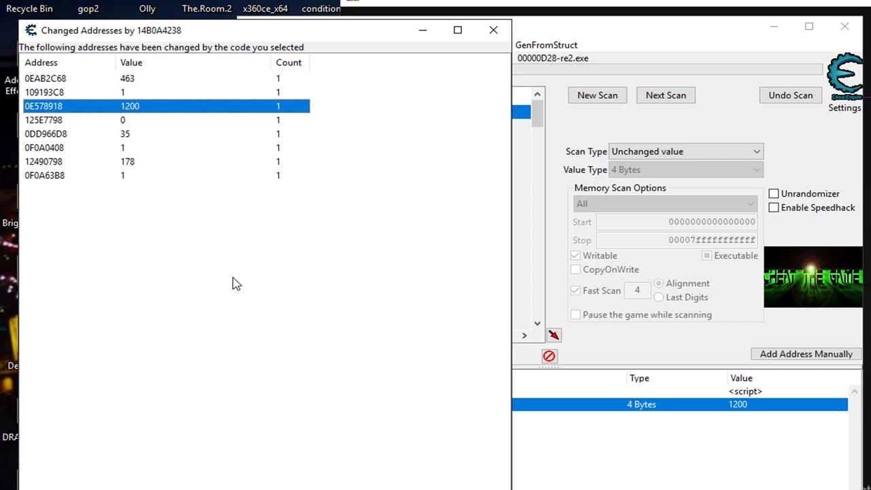
pyautogui.rightClick(108, 111)
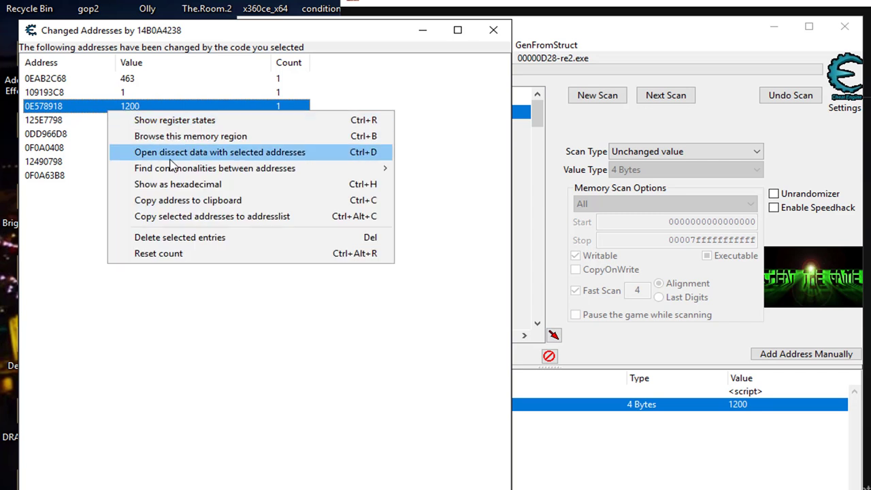
pyautogui.moveTo(373, 168)
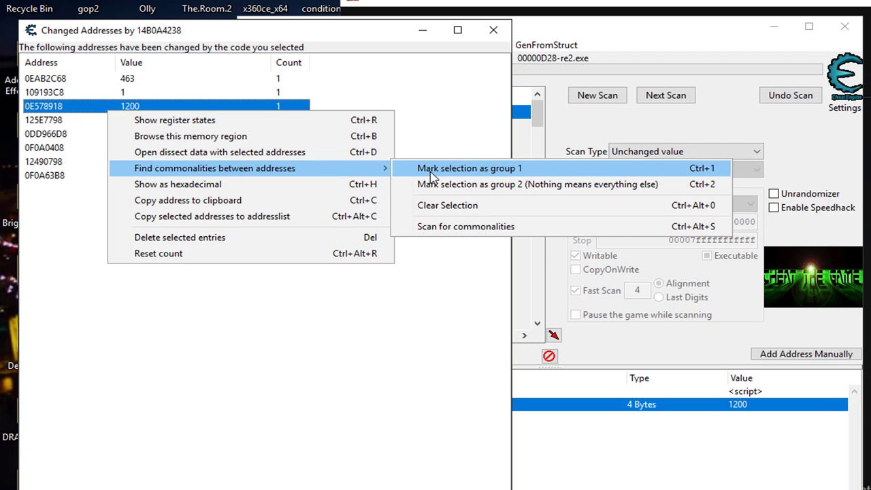
pyautogui.click(431, 171)
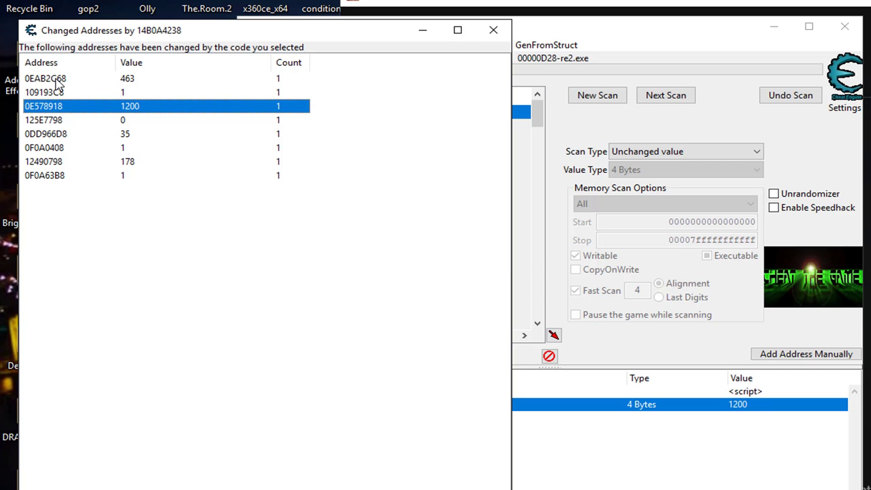
# - Mark the enemy health addresses 0DD966D8, 12490798 and 0EAB2C68 as group 2
pyautogui.click(46, 147)
pyautogui.click(50, 135)
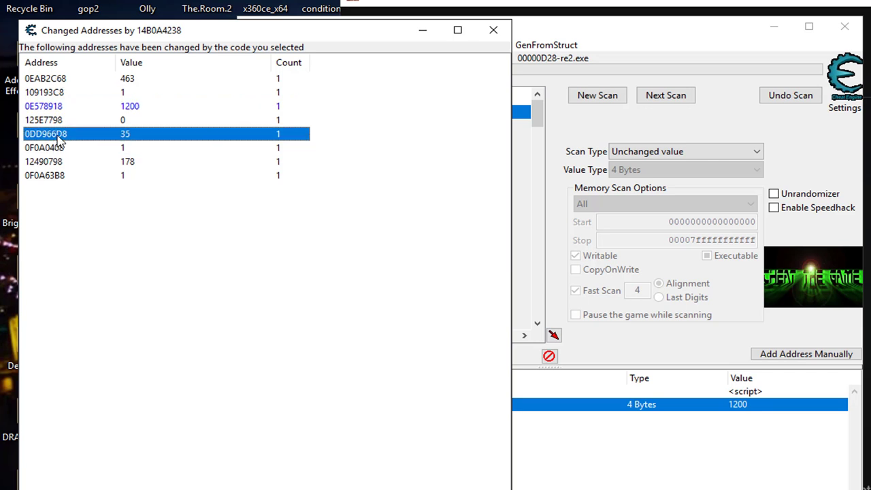
pyautogui.rightClick(58, 137)
pyautogui.moveTo(336, 193)
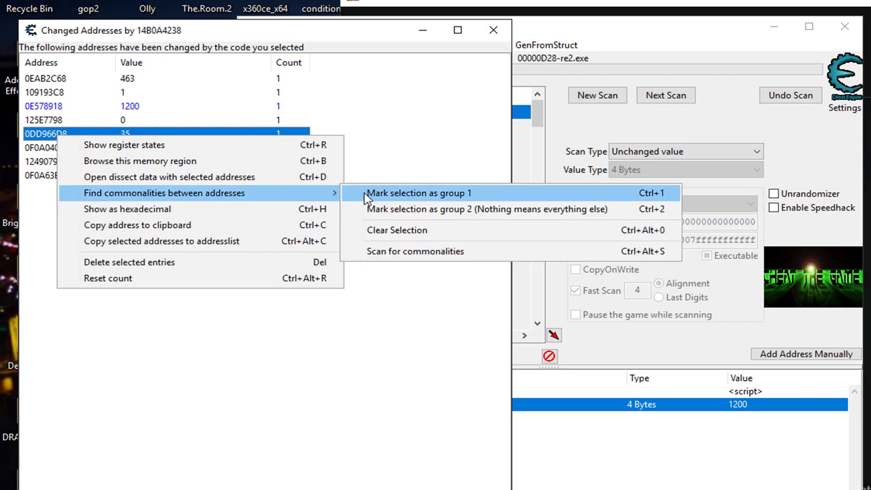
pyautogui.click(371, 209)
pyautogui.click(58, 162)
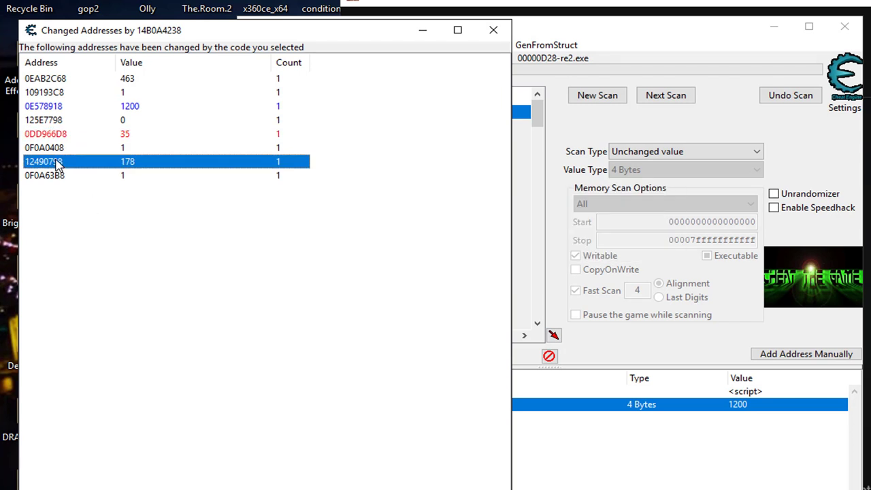
pyautogui.rightClick(58, 164)
pyautogui.moveTo(193, 224)
pyautogui.click(373, 238)
pyautogui.click(53, 80)
pyautogui.rightClick(53, 80)
pyautogui.moveTo(150, 137)
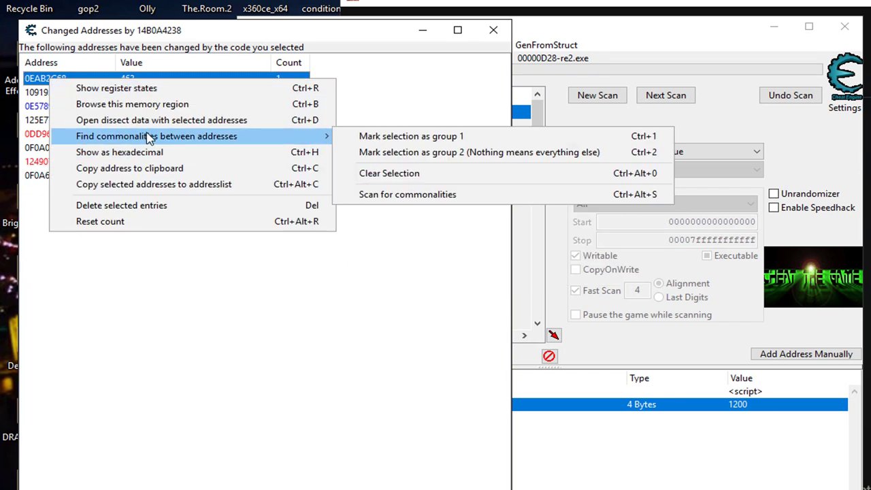
pyautogui.click(379, 153)
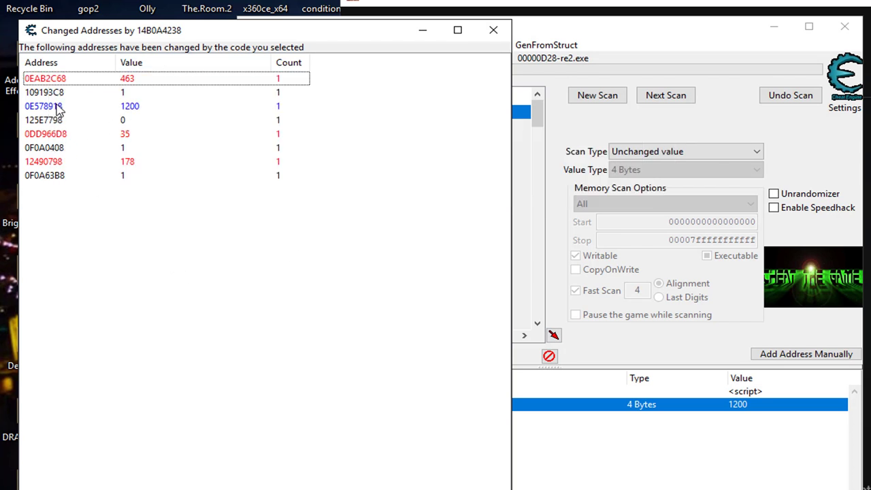
# - Scan the two marked groups for commonalities and place the Commonality scanner beside the address list
pyautogui.rightClick(58, 111)
pyautogui.moveTo(335, 165)
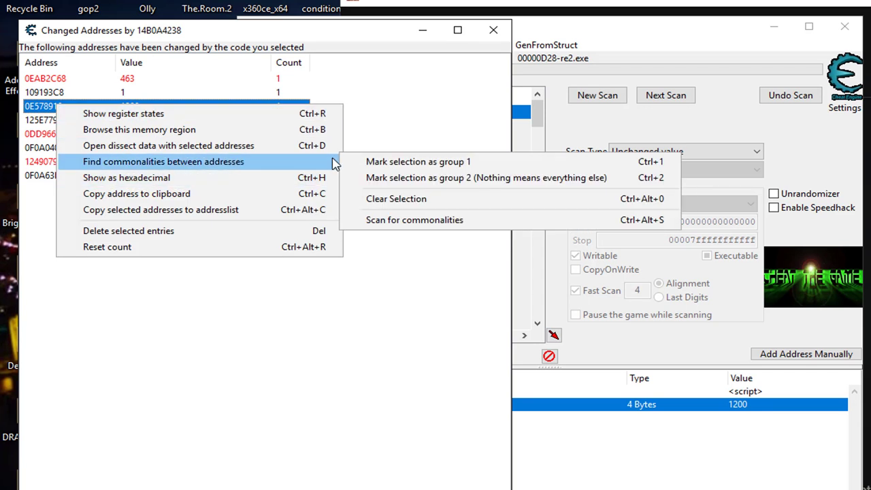
pyautogui.click(399, 219)
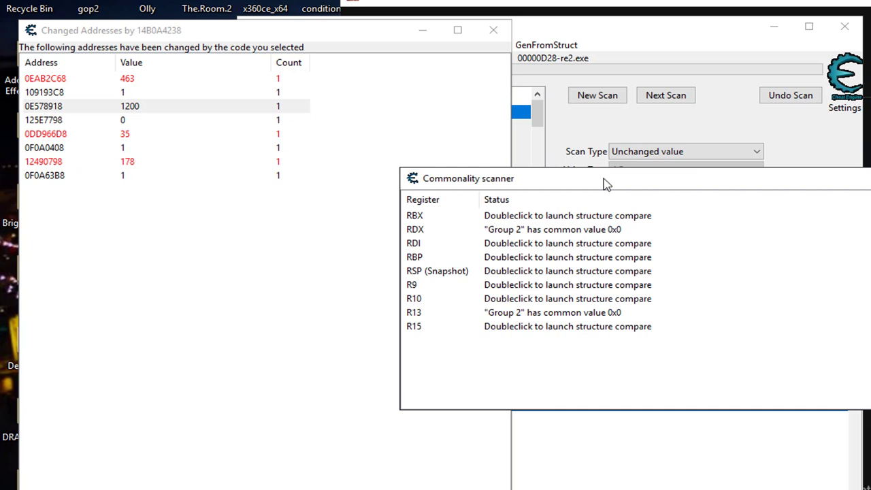
pyautogui.moveTo(606, 184); pyautogui.dragTo(488, 72)
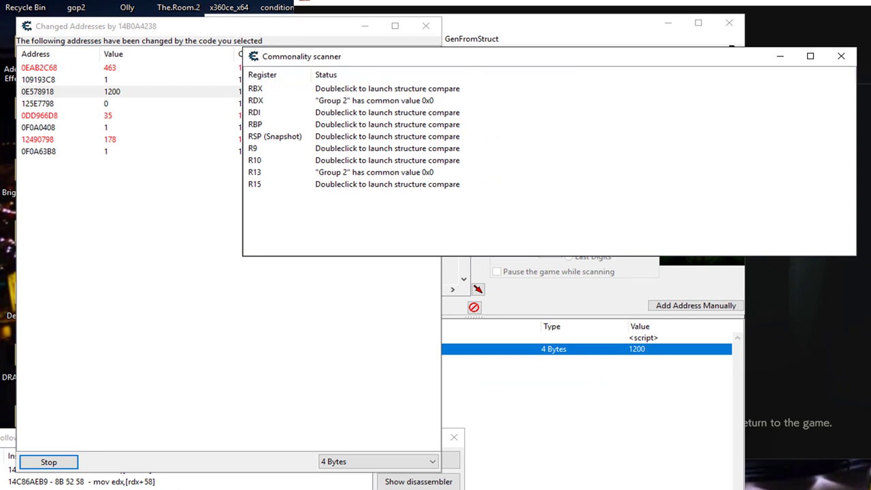
# - Launch a structure compare for the RBX register and check its Group 1 and Group 2 addresses
pyautogui.click(253, 150)
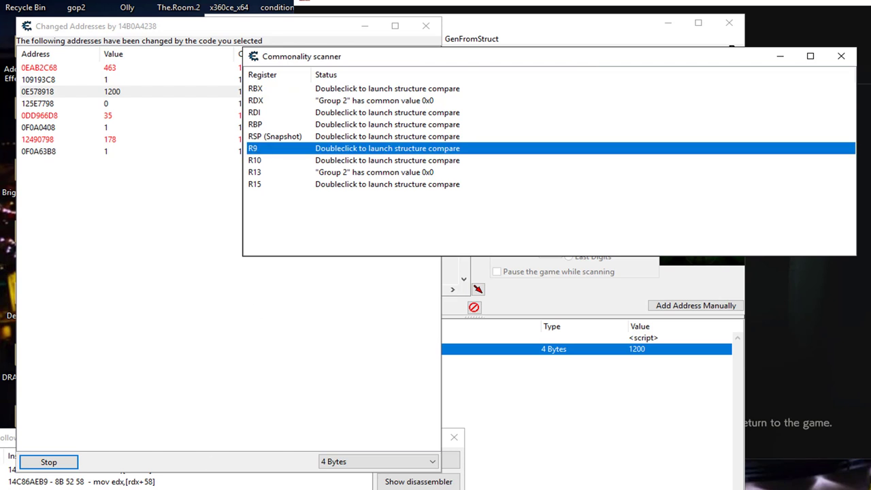
pyautogui.click(334, 90)
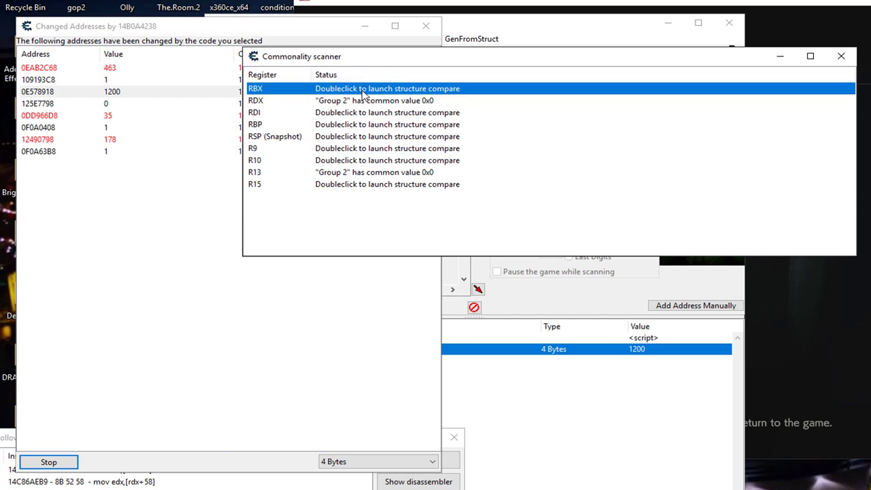
pyautogui.doubleClick(363, 96)
pyautogui.moveTo(242, 232); pyautogui.dragTo(712, 69)
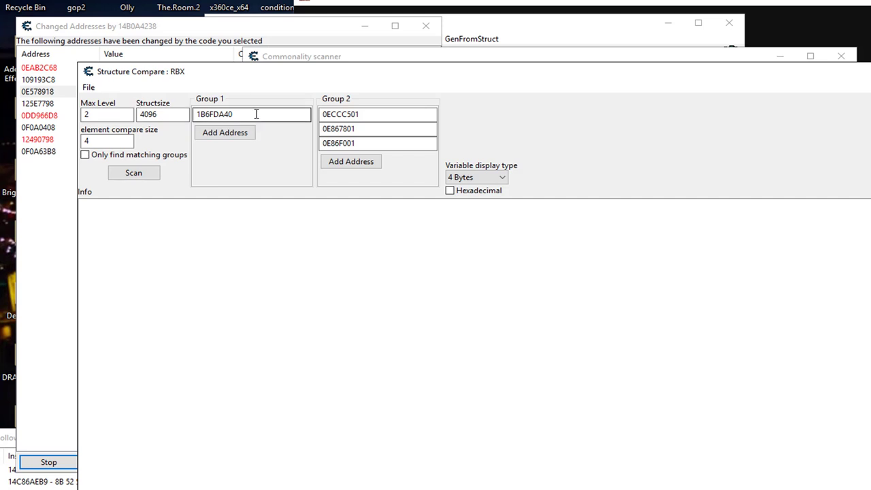
pyautogui.moveTo(257, 114); pyautogui.dragTo(120, 87)
pyautogui.click(362, 114)
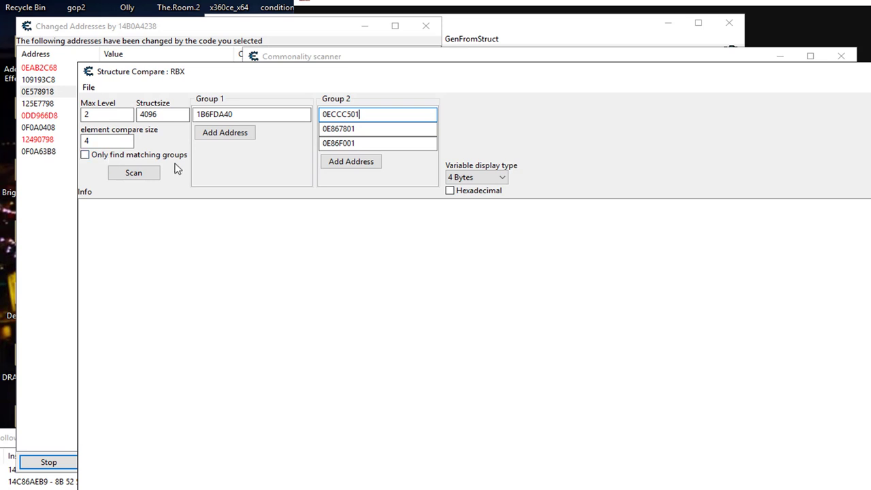
# - Scan the RBX structures and save the results as regRBX_health1 in the Pointers\RE2 folder on drive E:
pyautogui.click(140, 178)
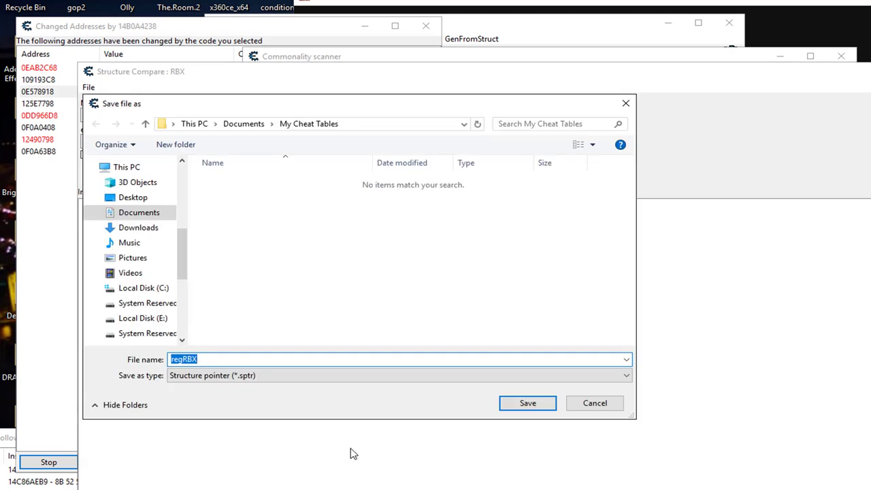
pyautogui.click(143, 320)
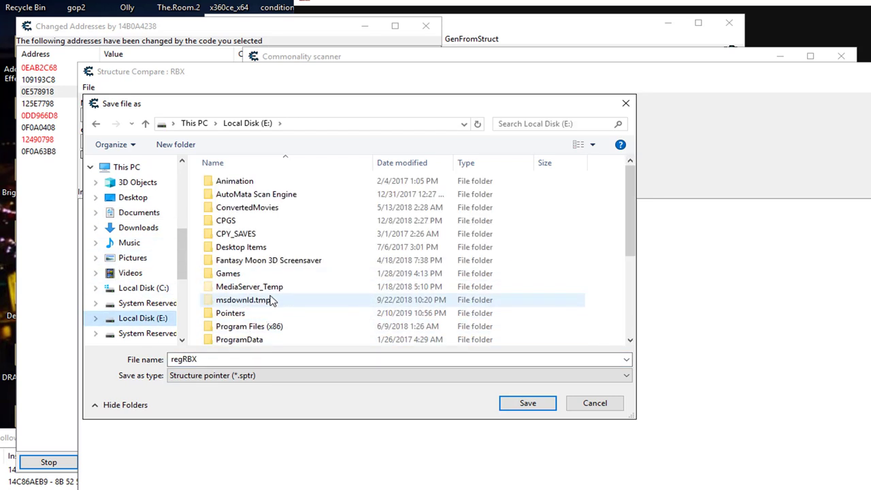
pyautogui.doubleClick(251, 315)
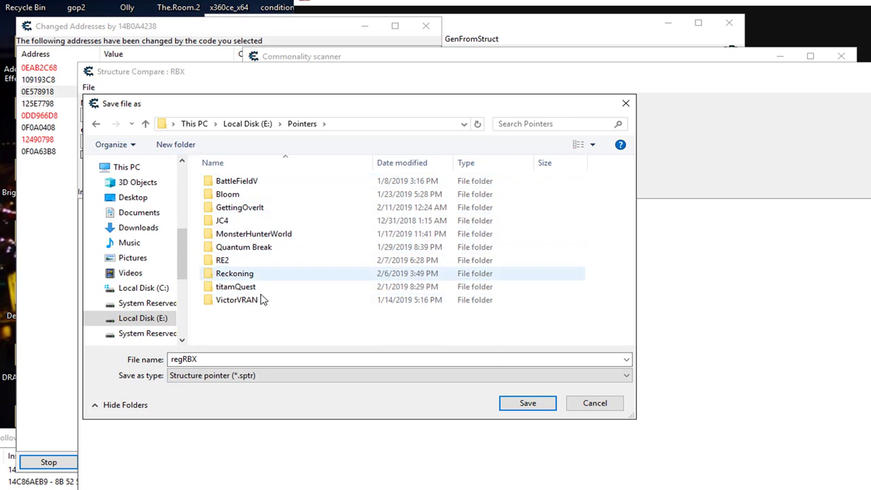
pyautogui.doubleClick(224, 260)
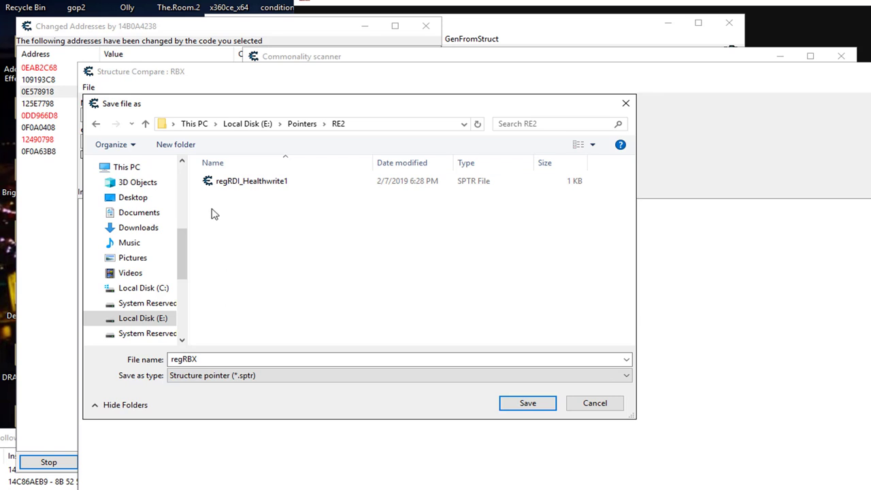
pyautogui.click(210, 359)
pyautogui.click(209, 358)
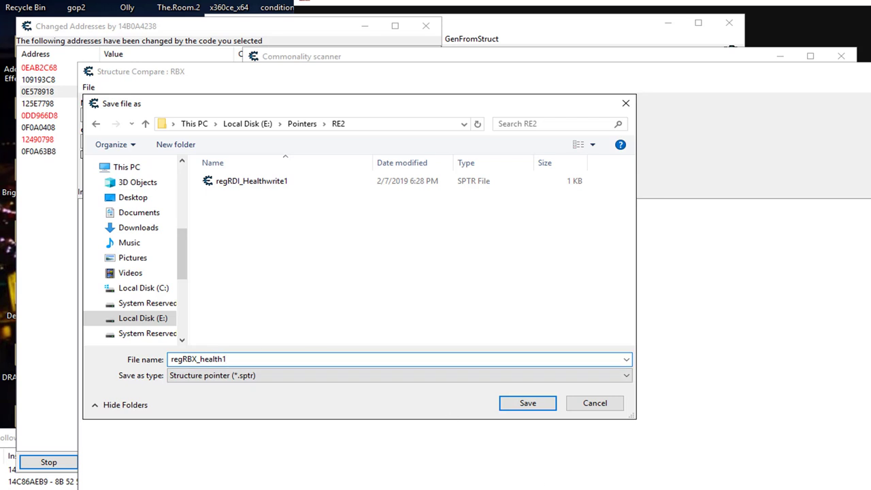
pyautogui.click(548, 407)
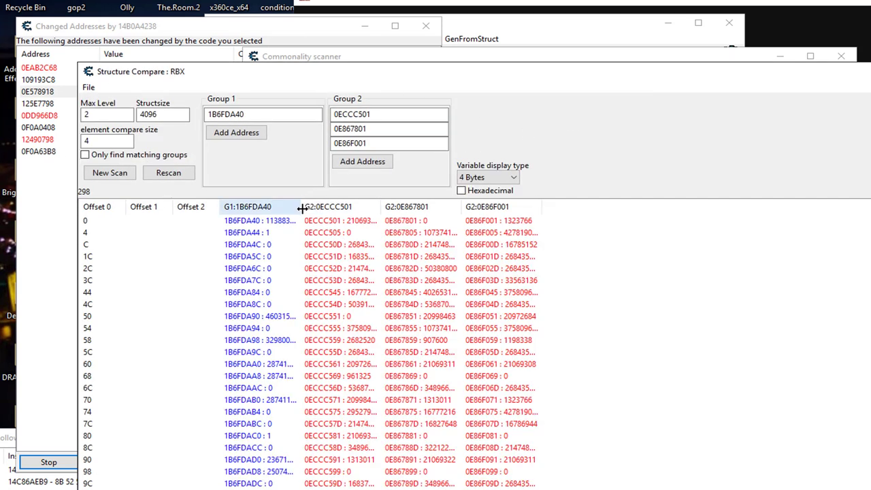
# - Widen the 1B6FDA40, 0ECCC501, 0E867801 and 0E86F001 result columns so their full values can be read
pyautogui.moveTo(301, 209); pyautogui.dragTo(390, 211)
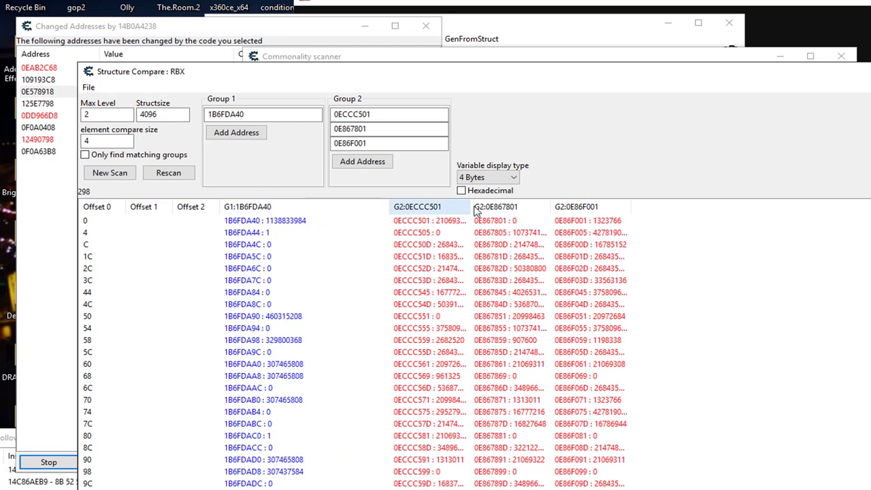
pyautogui.moveTo(472, 211); pyautogui.dragTo(517, 212)
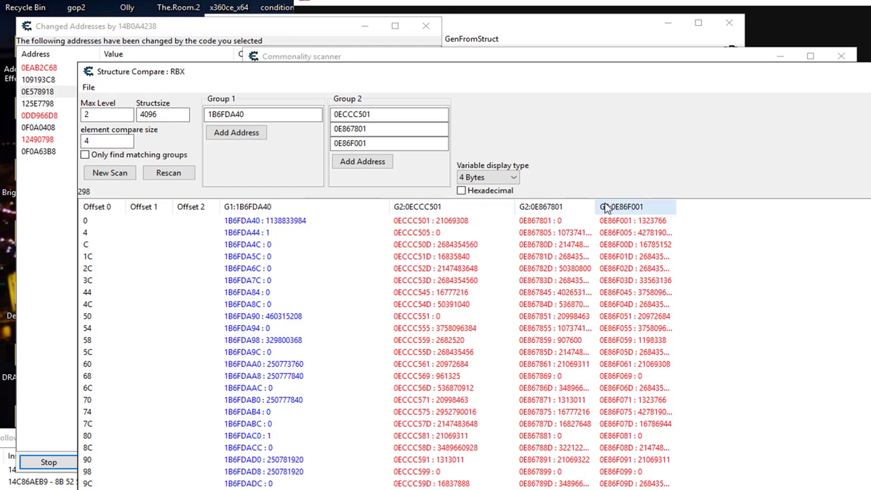
pyautogui.moveTo(596, 206); pyautogui.dragTo(644, 206)
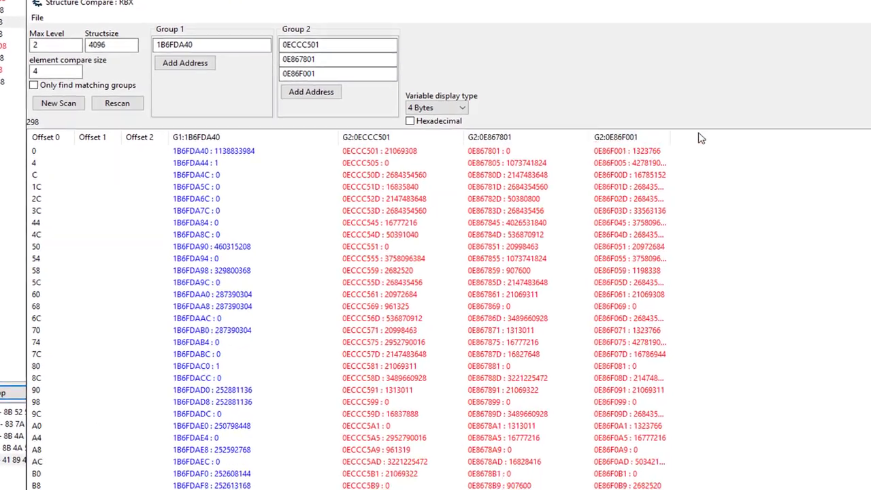
pyautogui.moveTo(672, 133); pyautogui.dragTo(714, 143)
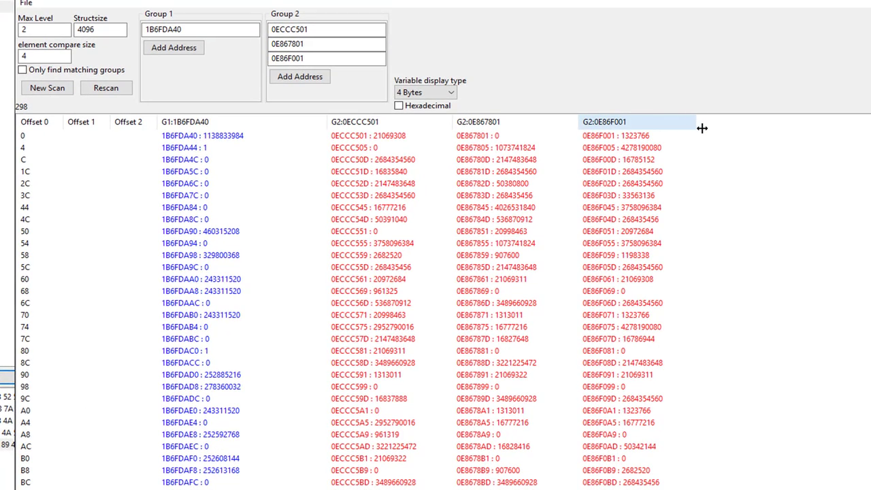
# - Examine the RBX structure results for offsets whose values separate the Group 1 address from the three Group 2 addresses
pyautogui.click(627, 388)
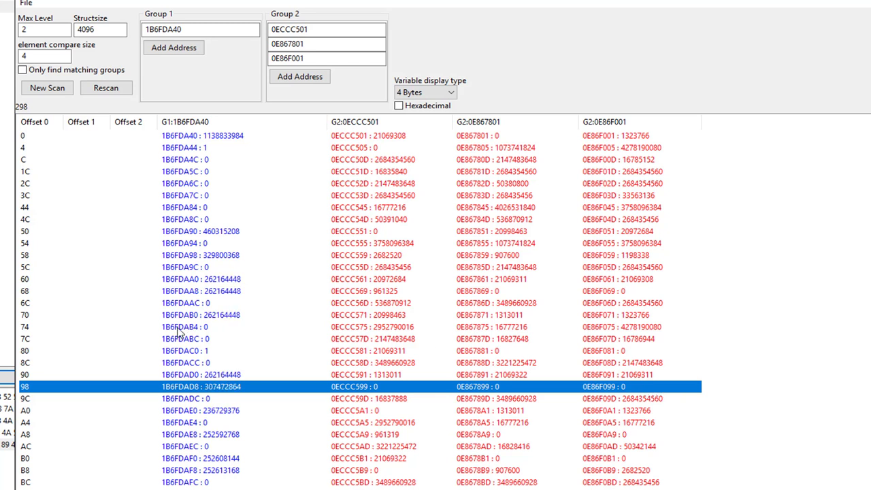
pyautogui.click(174, 351)
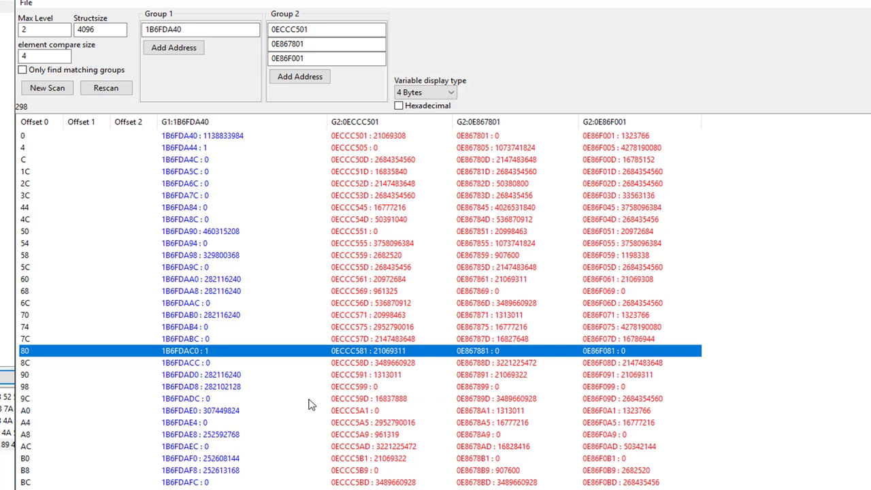
pyautogui.scroll(-4, 310, 405)
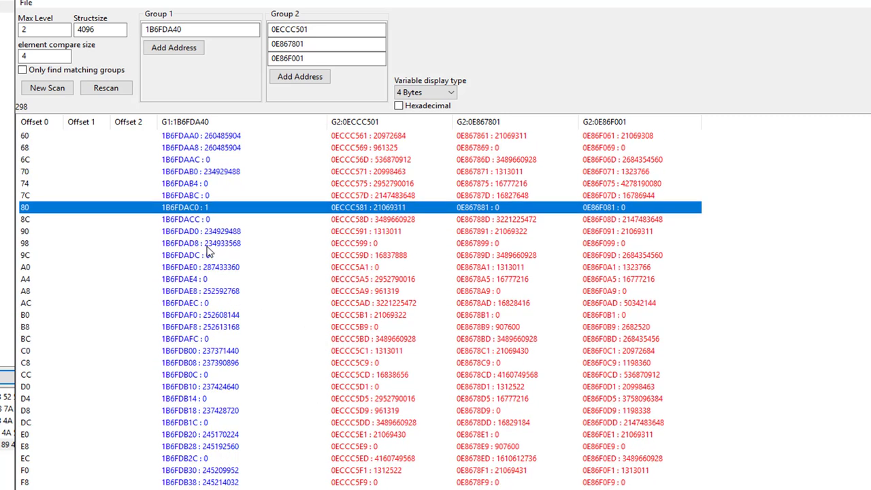
pyautogui.scroll(-3, 224, 402)
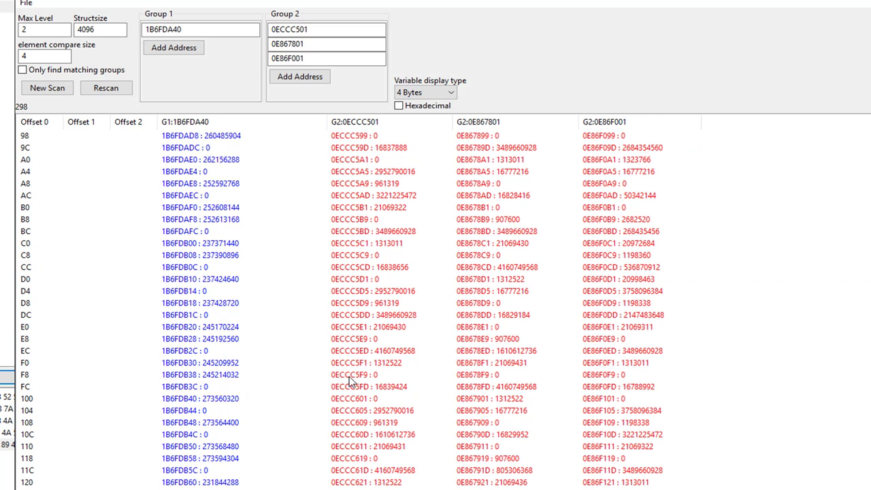
pyautogui.scroll(-4, 770, 368)
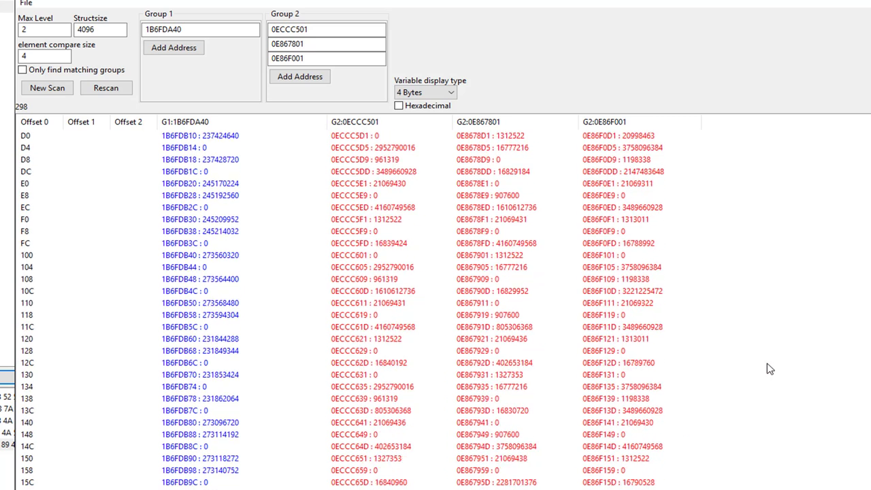
pyautogui.scroll(-4, 770, 369)
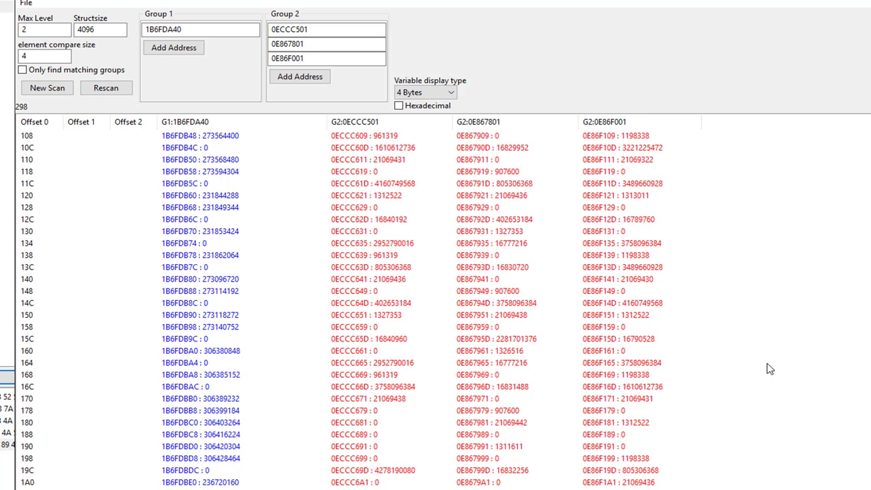
pyautogui.scroll(-6, 770, 368)
pyautogui.scroll(20, 770, 368)
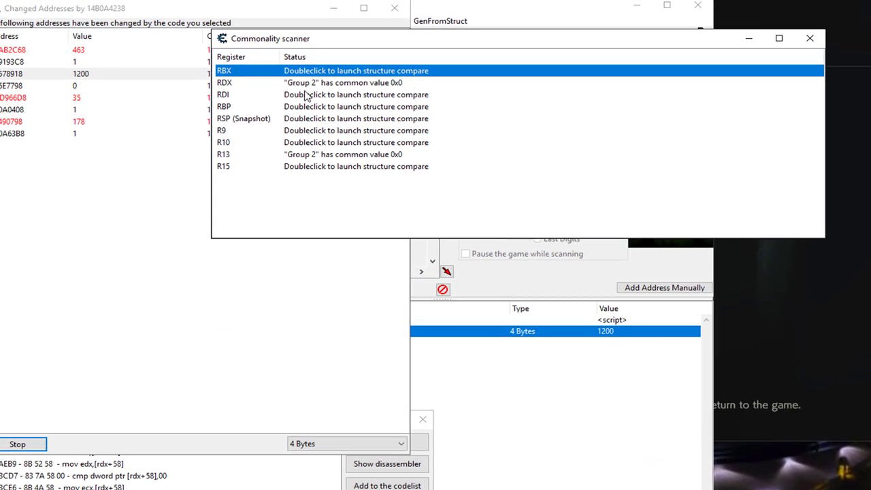
# - Launch a structure compare for the RDX register, check its Group 1 and Group 2 addresses, and close it
pyautogui.click(292, 82)
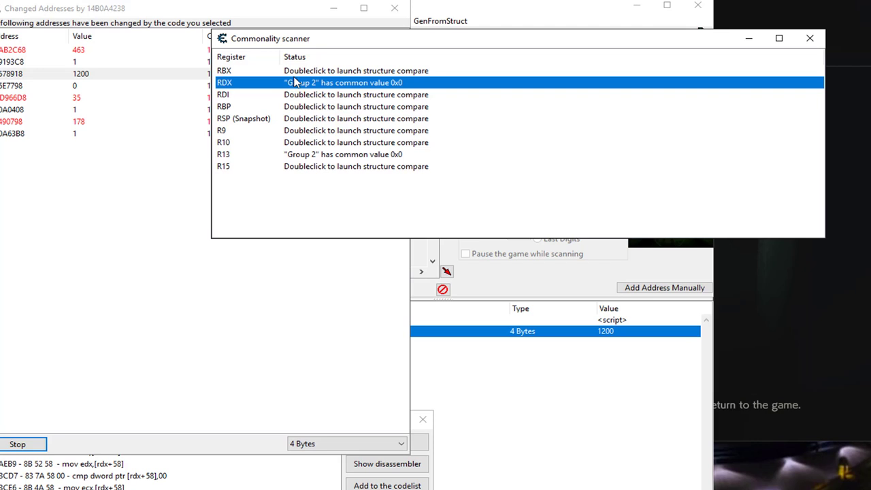
pyautogui.doubleClick(310, 86)
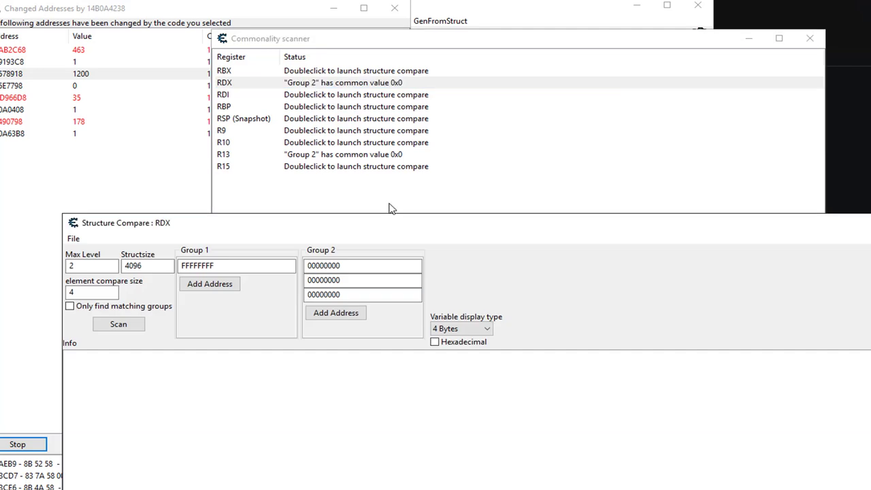
pyautogui.click(870, 223)
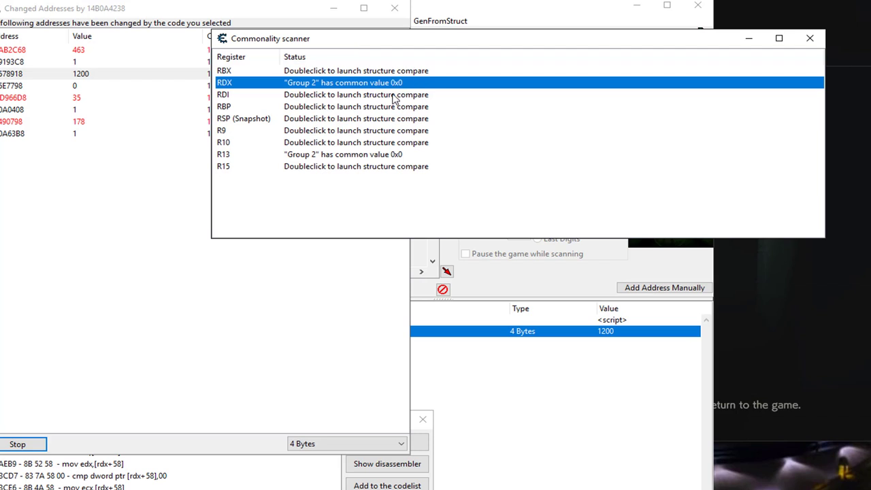
# - Scan the RDI register's structures from the Commonality scanner and save the results as regRDI_health2 in the Pointers\RE2 folder
pyautogui.click(308, 96)
pyautogui.doubleClick(311, 97)
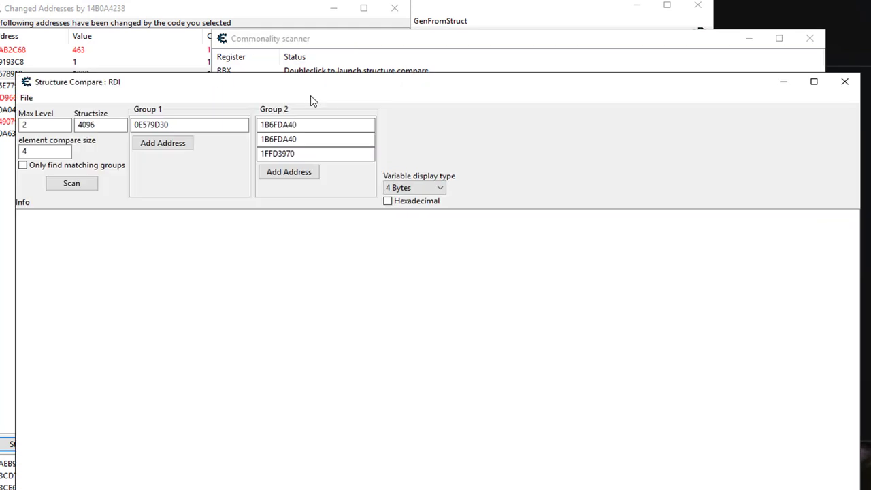
pyautogui.click(71, 184)
pyautogui.click(136, 369)
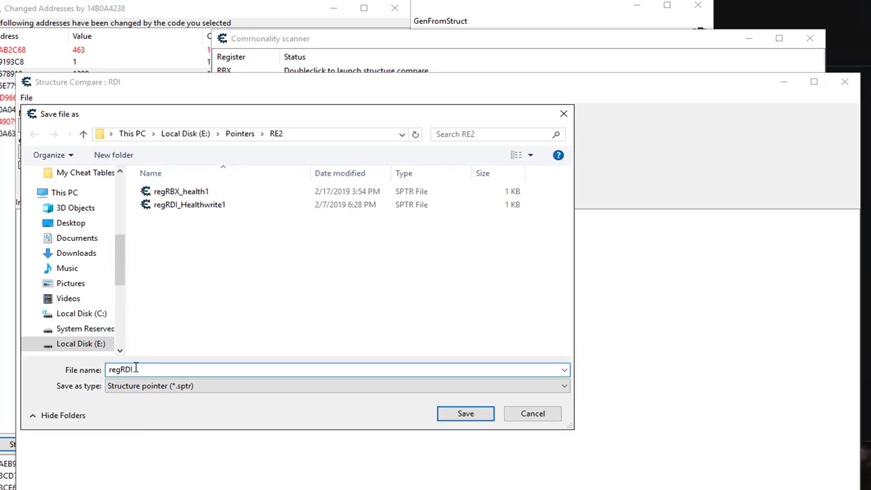
pyautogui.write('_health')
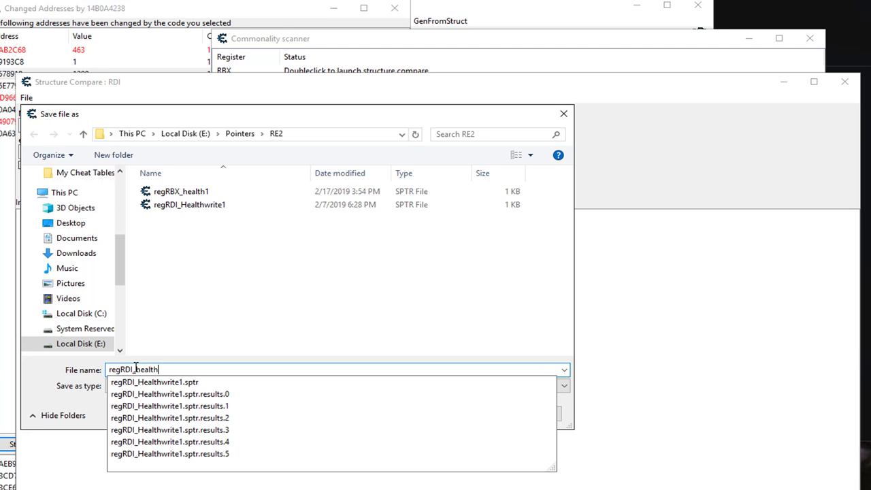
pyautogui.write('2')
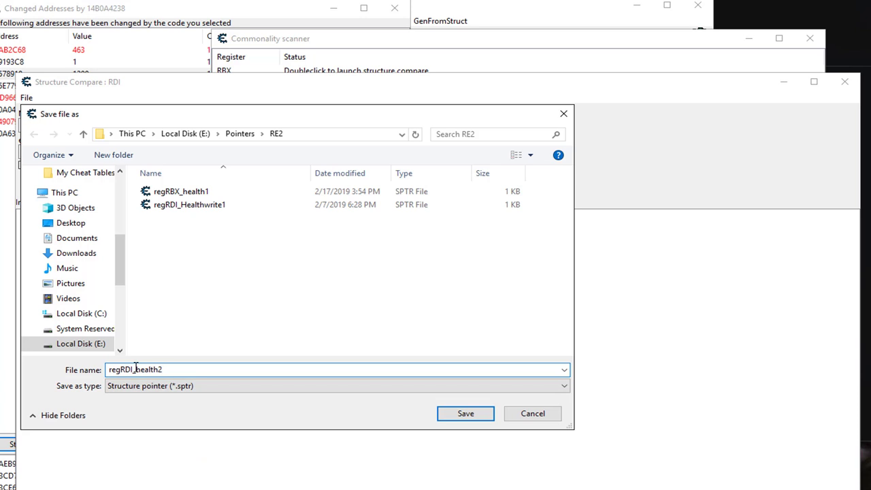
pyautogui.click(466, 416)
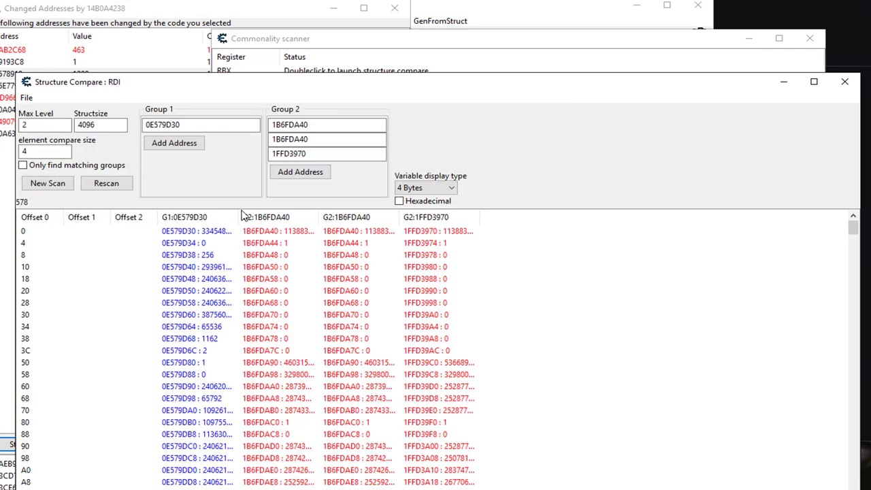
# - Widen the 0E579D30 column and both 1B6FDA40 columns in the RDI results so their full values can be read
pyautogui.moveTo(242, 217); pyautogui.dragTo(276, 220)
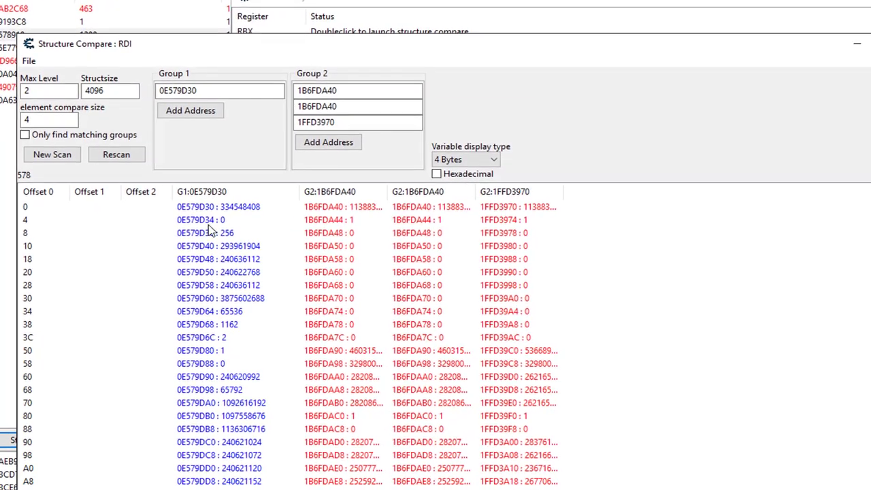
pyautogui.click(189, 243)
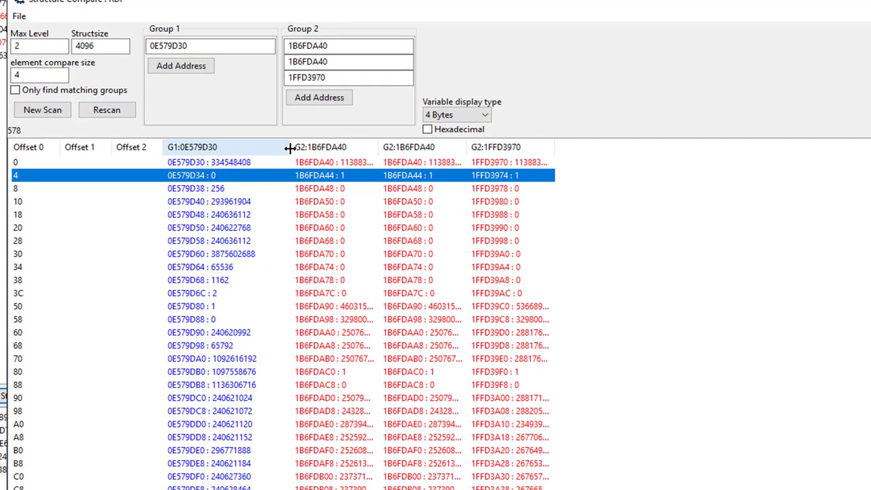
pyautogui.moveTo(299, 192); pyautogui.dragTo(321, 193)
pyautogui.moveTo(401, 148); pyautogui.dragTo(438, 149)
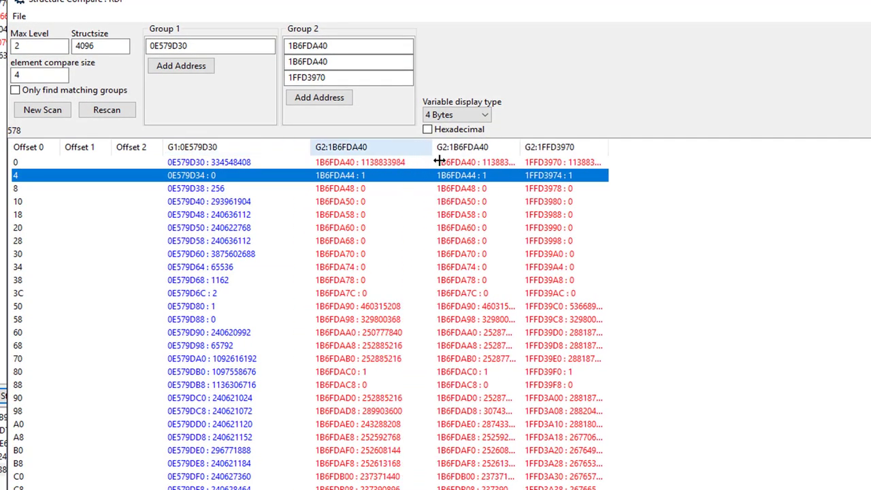
pyautogui.moveTo(526, 146); pyautogui.dragTo(553, 146)
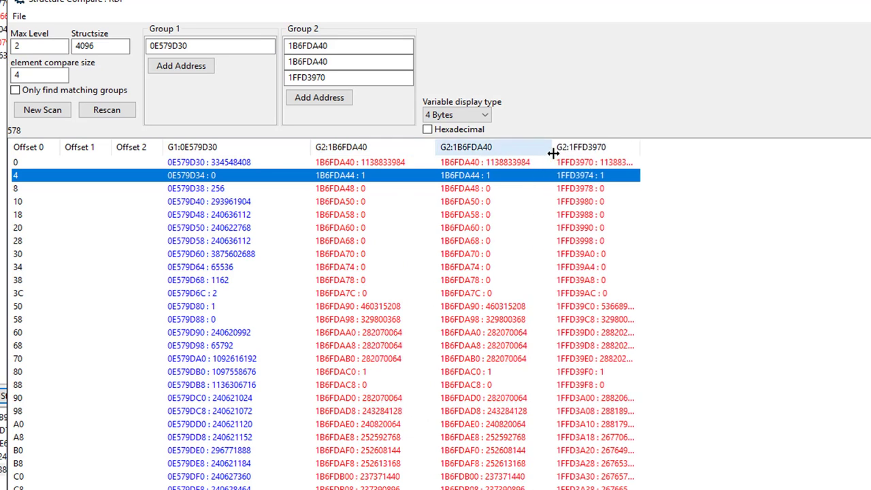
# - Compare the Group 1 and Group 2 values in the RDI results row by row from offset 4 through offset 80
pyautogui.click(335, 188)
pyautogui.click(339, 216)
pyautogui.click(345, 239)
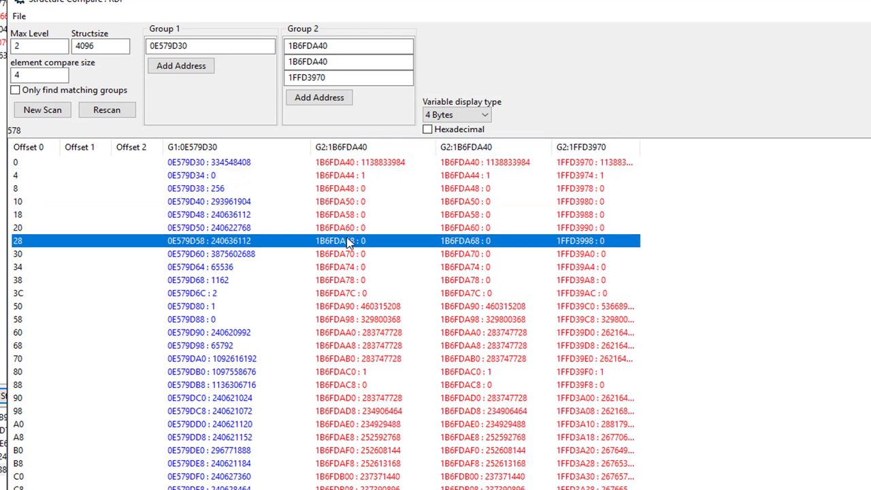
pyautogui.click(346, 266)
pyautogui.click(347, 282)
pyautogui.click(347, 292)
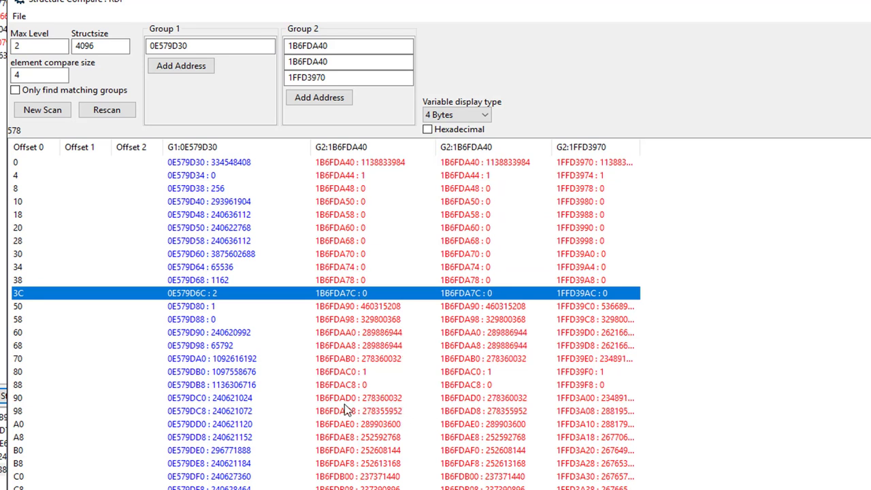
pyautogui.click(320, 371)
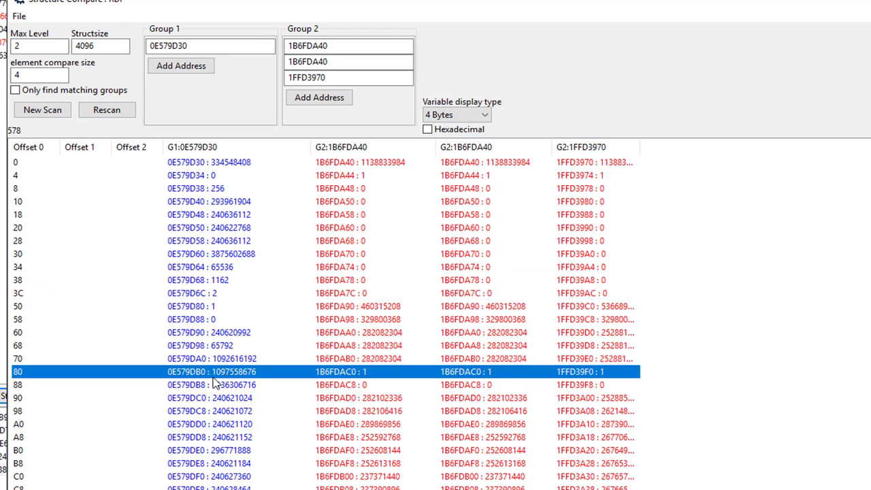
pyautogui.click(331, 359)
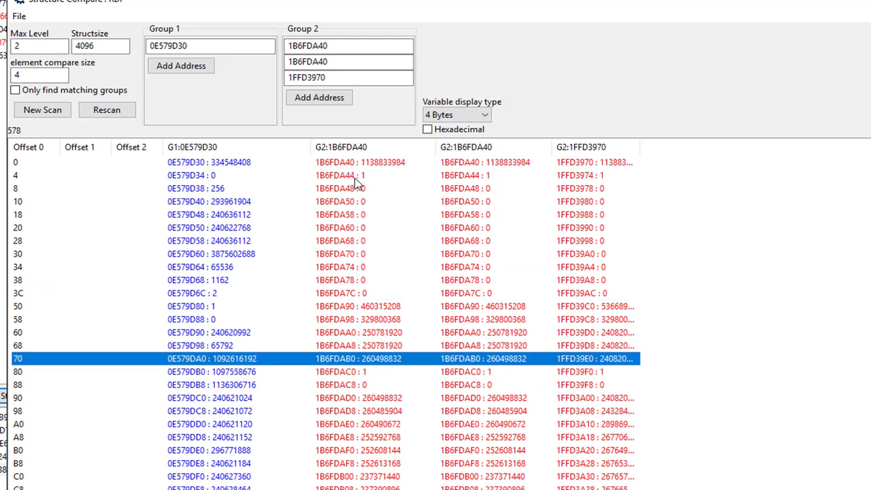
pyautogui.click(354, 176)
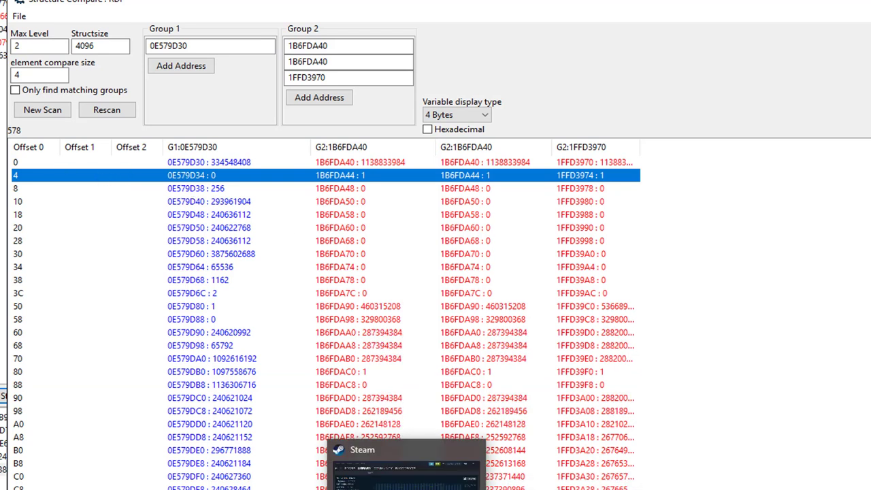
# - Switch to Paint, paste the screenshot of the RDI comparison and reposition it to show its value columns, then minimize Paint
pyautogui.click(408, 489)
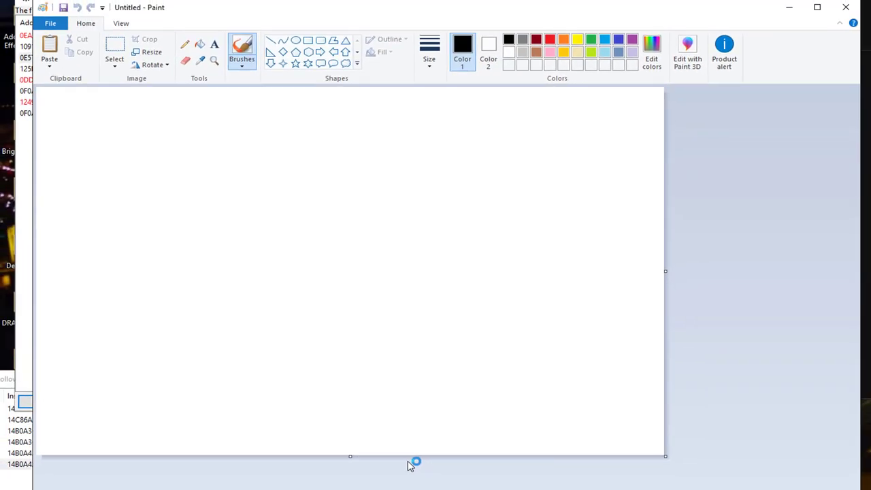
pyautogui.hotkey('ctrl', 'v')
pyautogui.moveTo(454, 362)
pyautogui.mouseDown()
pyautogui.moveTo(363, 195)
pyautogui.moveTo(371, 229)
pyautogui.mouseUp()
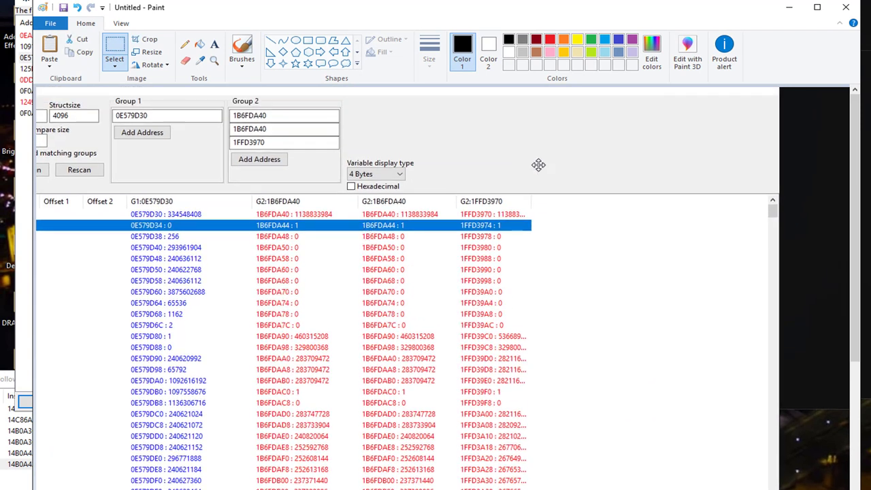
pyautogui.click(791, 10)
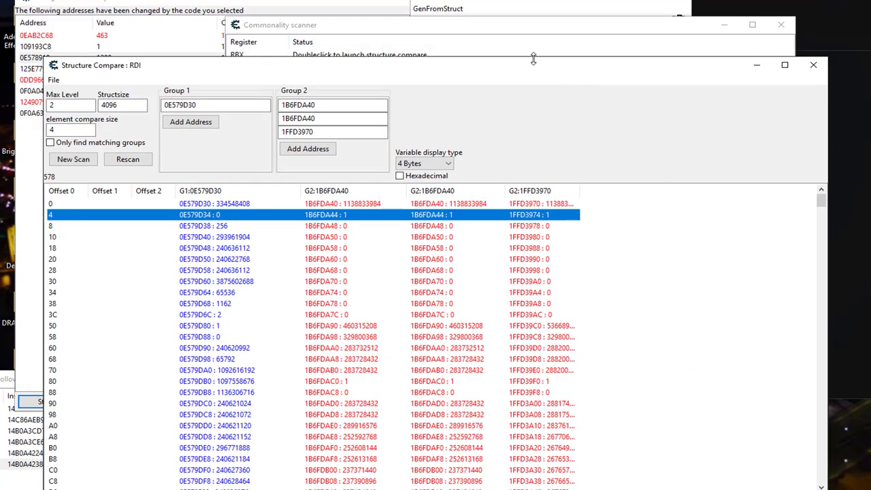
# - Move the RDI Structure Compare window clear of the changed addresses list and select its offset 3C row
pyautogui.moveTo(538, 69); pyautogui.dragTo(599, 63)
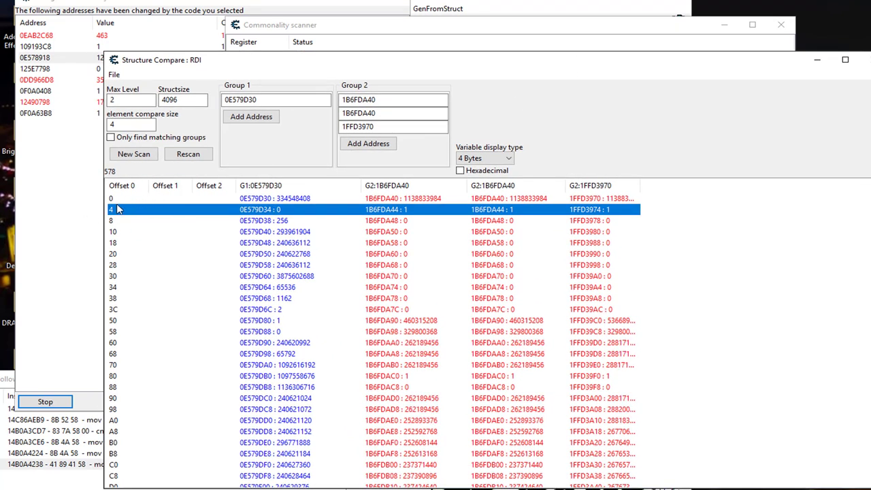
pyautogui.click(522, 27)
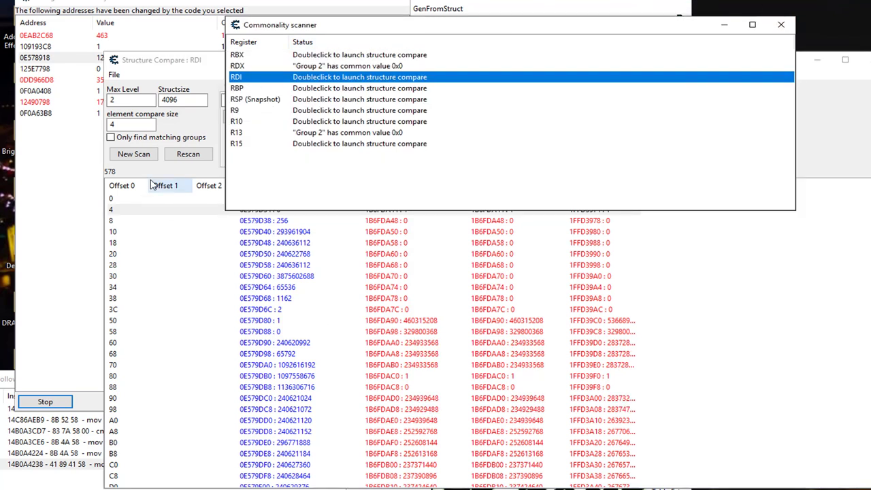
pyautogui.click(271, 301)
pyautogui.click(267, 309)
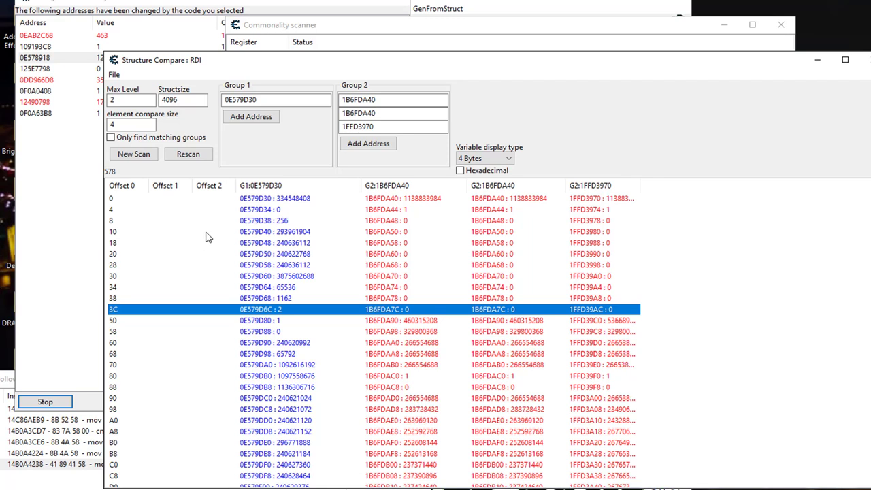
# - Check the pasted screenshot in Paint against the live RDI results, examining the rows at offsets 4 and A8
pyautogui.click(350, 488)
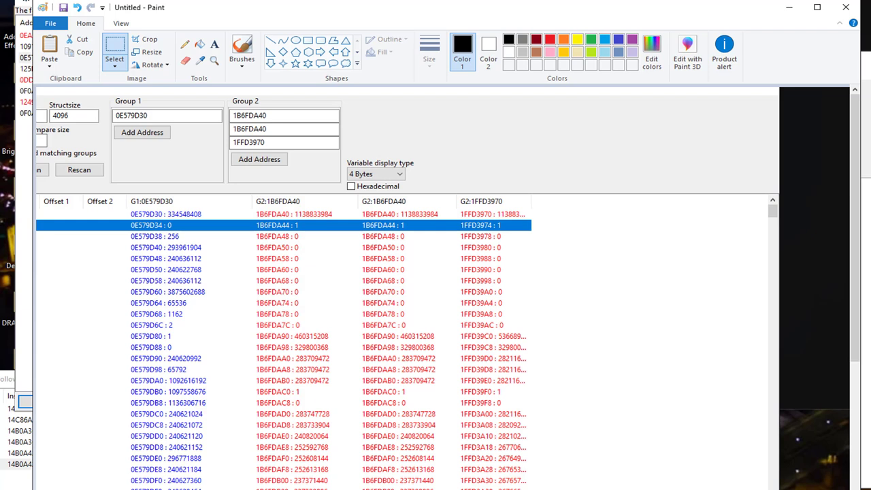
pyautogui.click(789, 7)
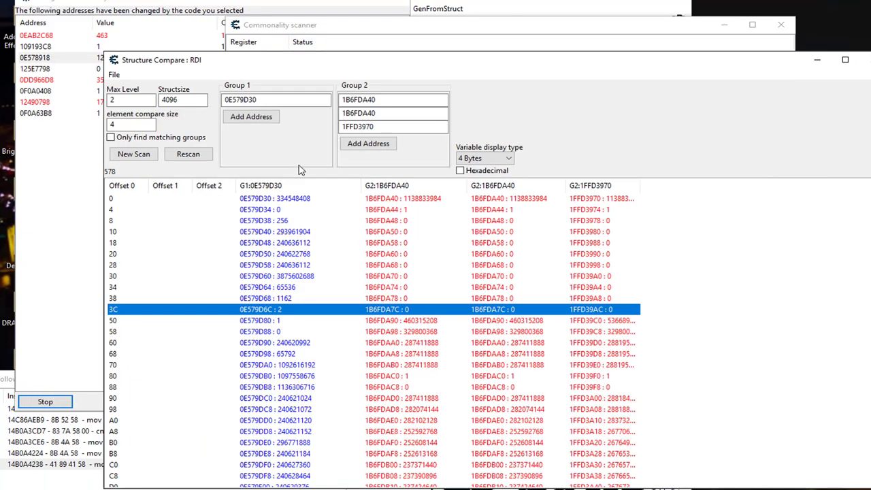
pyautogui.click(281, 209)
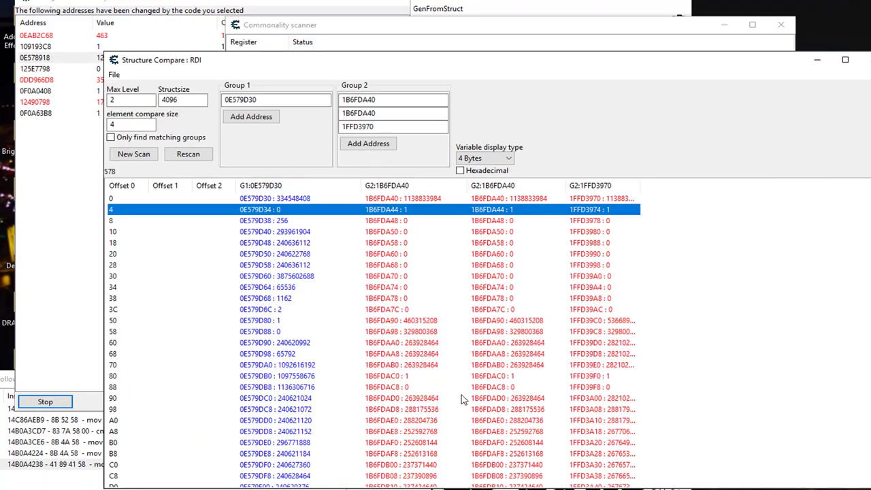
pyautogui.scroll(-1, 461, 399)
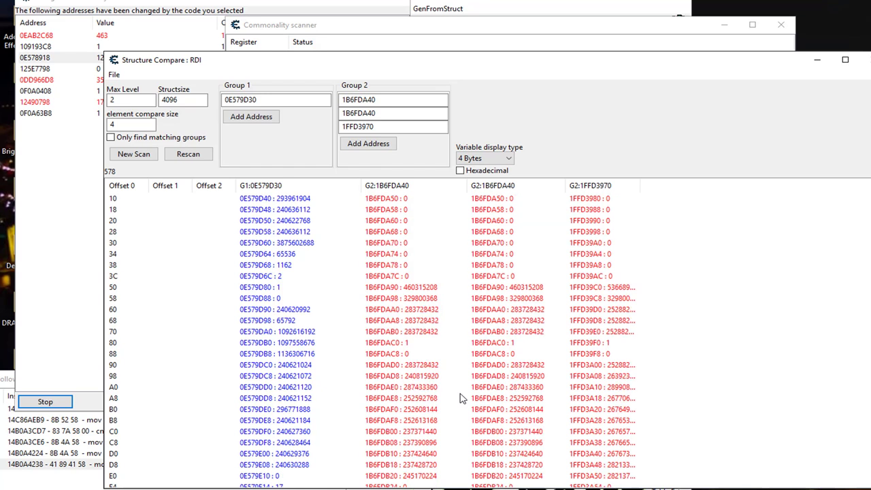
pyautogui.click(291, 400)
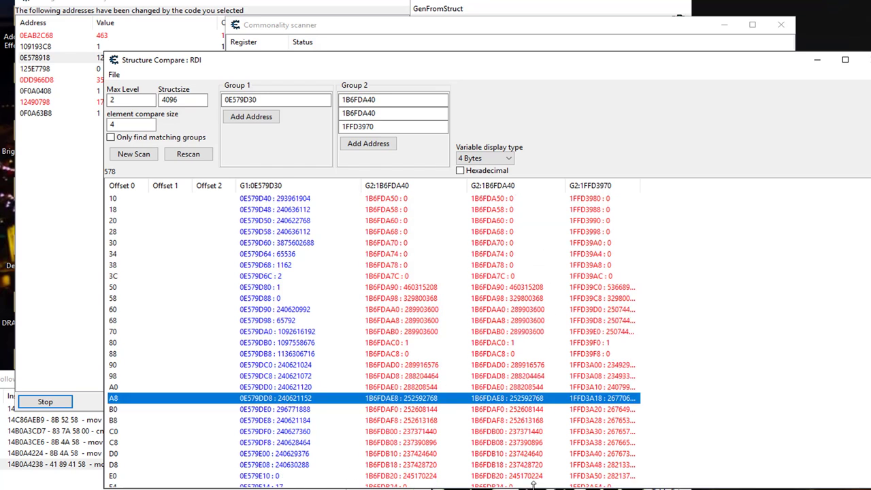
# - Compare the RDI Group 1 and Group 2 values through the rows around offset E4, widening the 1FFD3970 column to read its full values
pyautogui.scroll(-2, 513, 437)
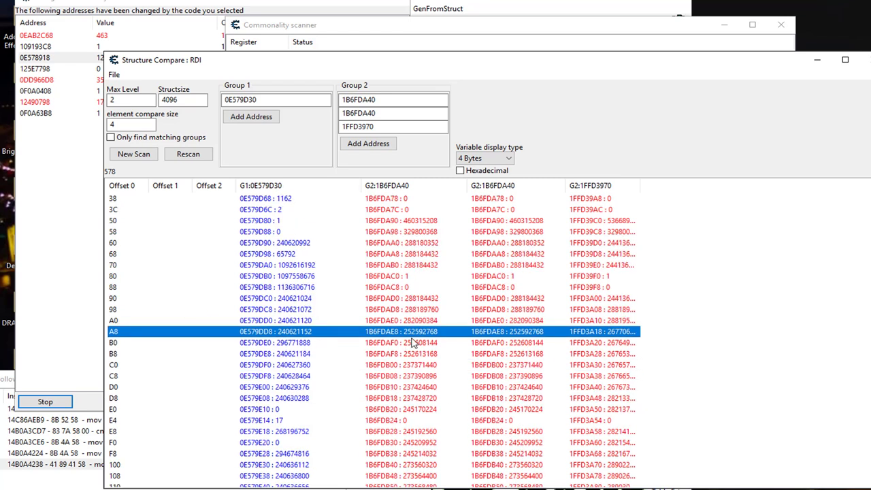
pyautogui.click(266, 432)
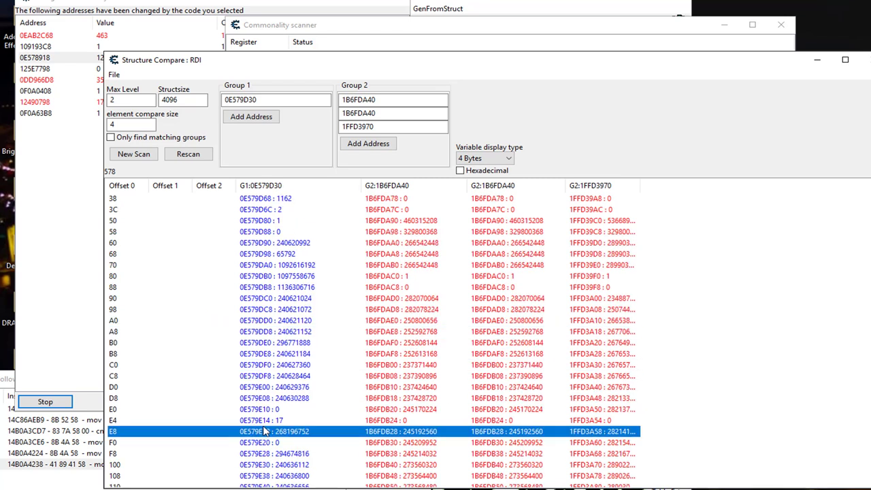
pyautogui.click(285, 420)
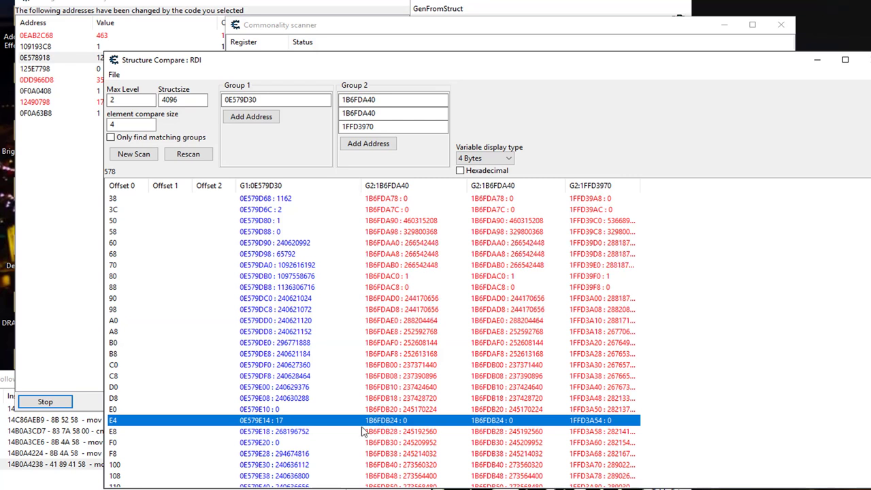
pyautogui.scroll(-2, 368, 420)
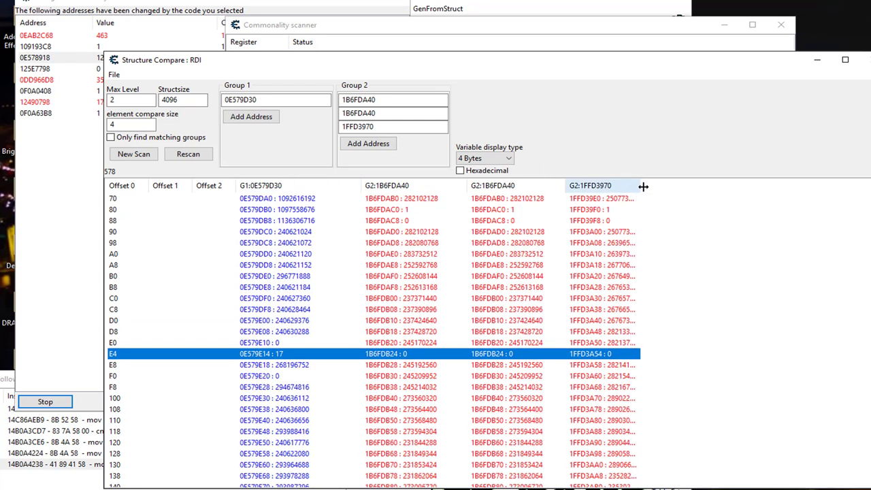
pyautogui.moveTo(640, 185); pyautogui.dragTo(671, 184)
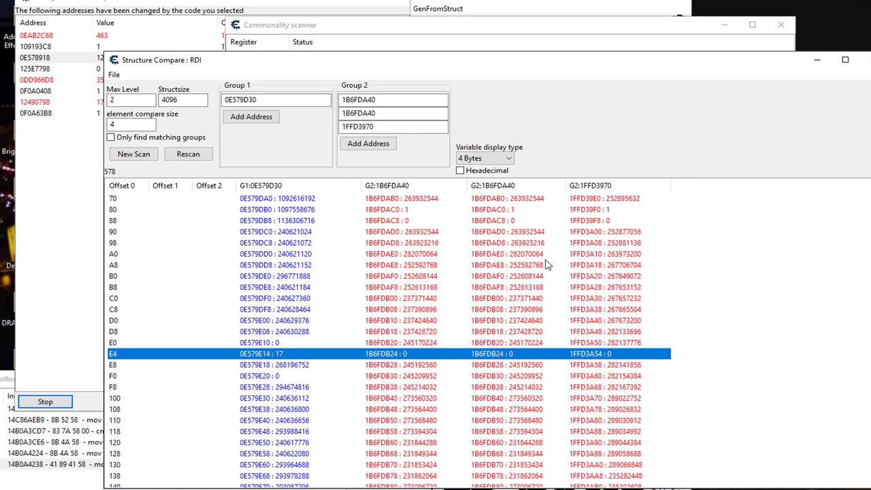
pyautogui.scroll(5, 546, 262)
# - Minimize the RDI Structure Compare window, glance at the Paint screenshot, then minimize Paint and the Commonality scanner
pyautogui.click(821, 64)
pyautogui.click(820, 64)
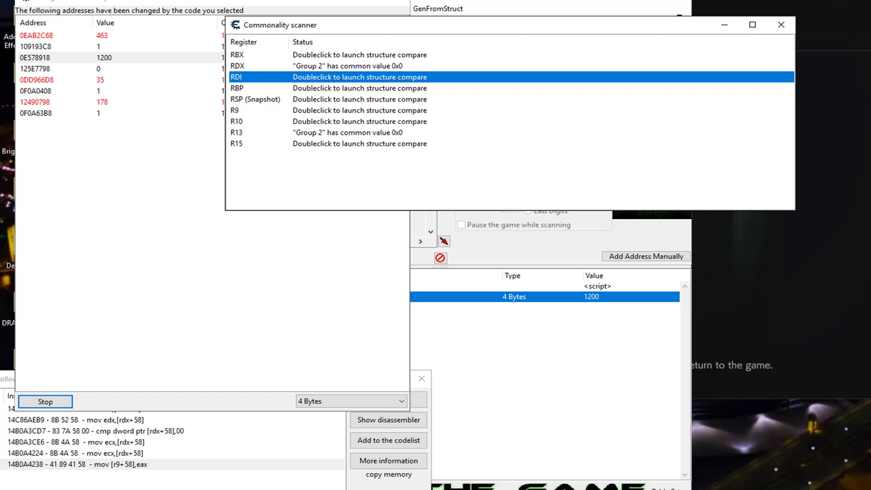
pyautogui.moveTo(354, 489)
pyautogui.click(340, 460)
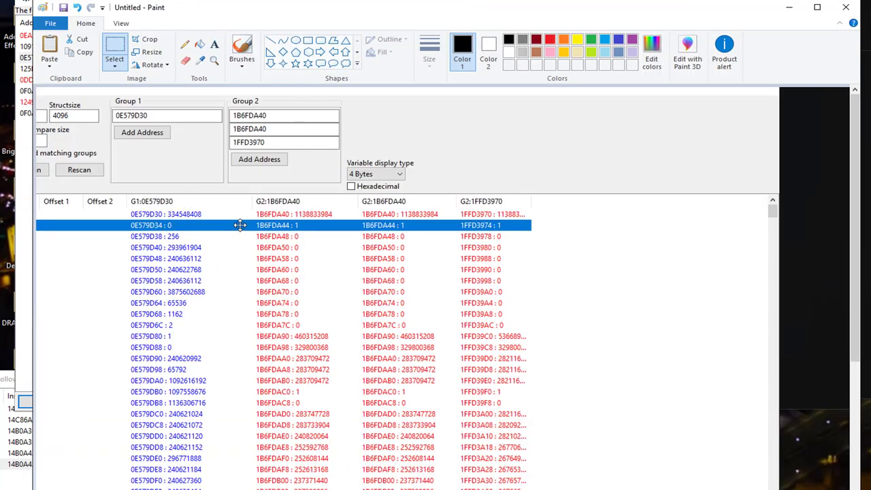
pyautogui.click(789, 7)
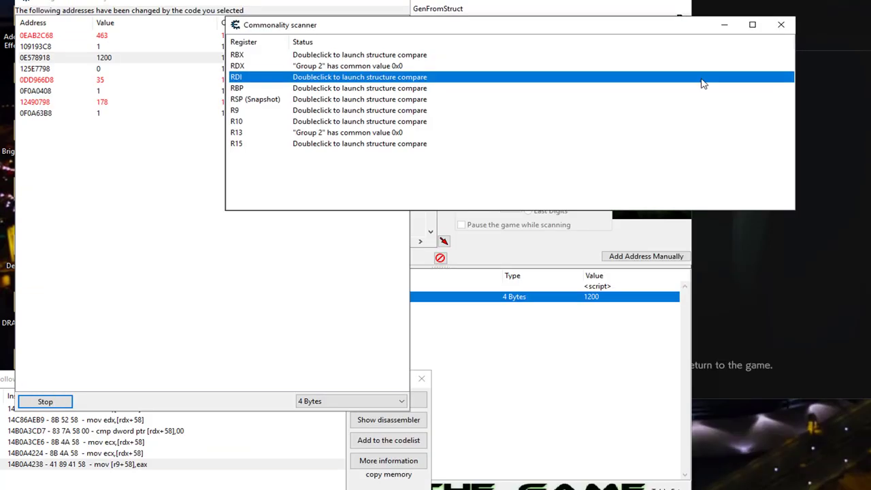
pyautogui.click(725, 25)
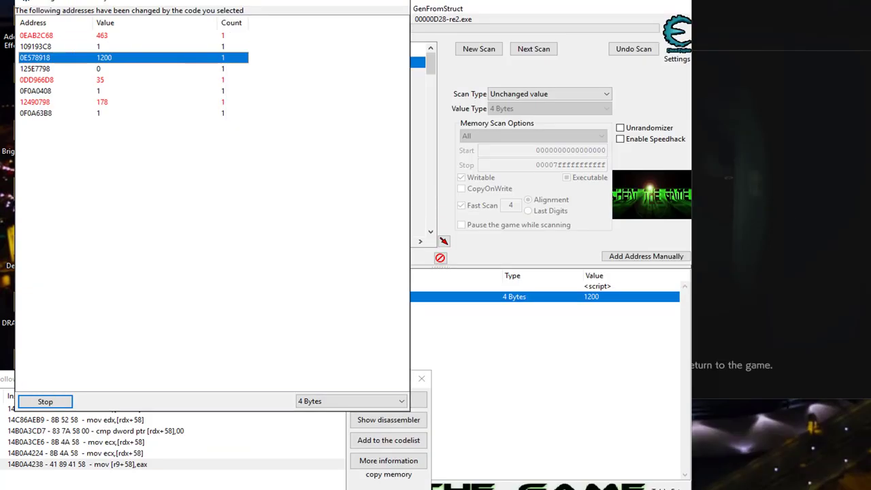
# - Stop and close the changed addresses list, then move the accessed opcodes window for 0E578918 fully into view
pyautogui.moveTo(461, 4); pyautogui.dragTo(524, 17)
pyautogui.click(130, 2)
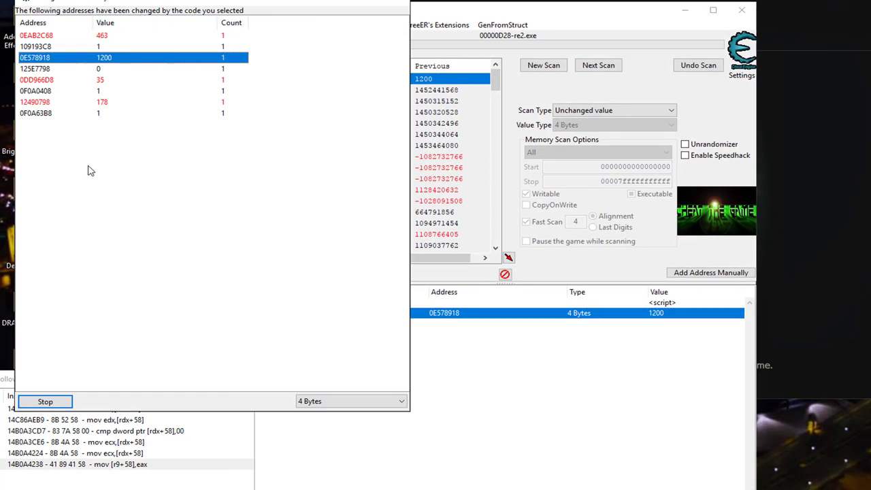
pyautogui.click(36, 408)
pyautogui.click(36, 408)
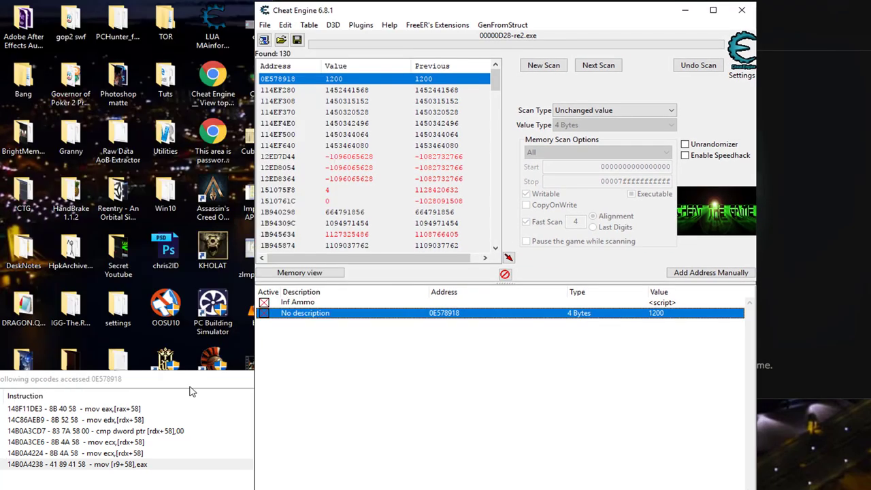
pyautogui.click(189, 383)
pyautogui.moveTo(191, 386); pyautogui.dragTo(248, 63)
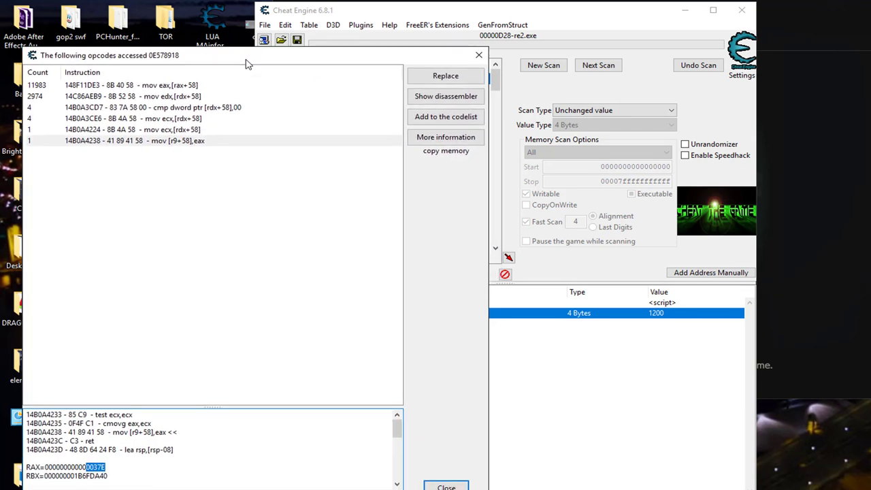
# - Return to the RDI Structure Compare window, close it and bring up the Memory Viewer
pyautogui.hotkey('alt', 'Tab')
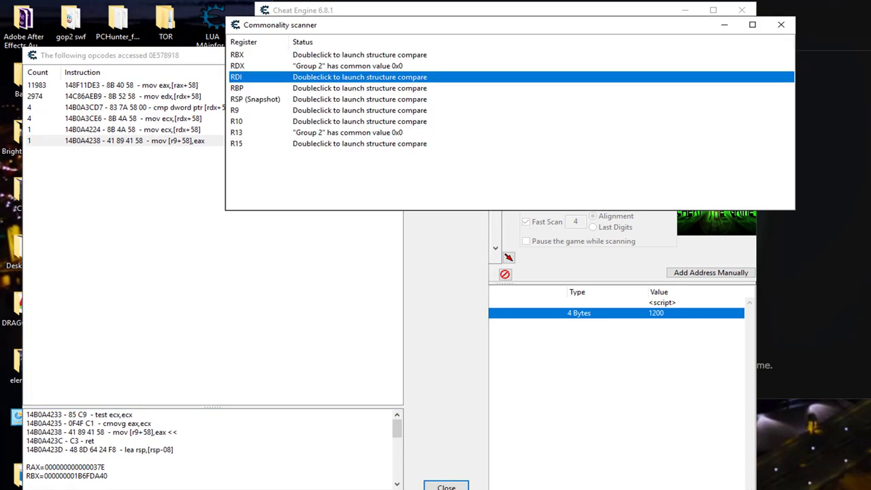
pyautogui.hotkey('alt', 'Tab')
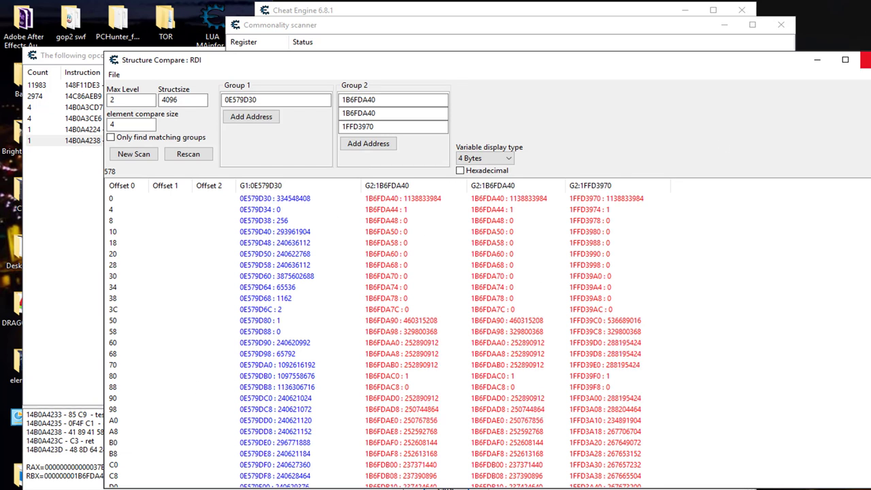
pyautogui.click(866, 60)
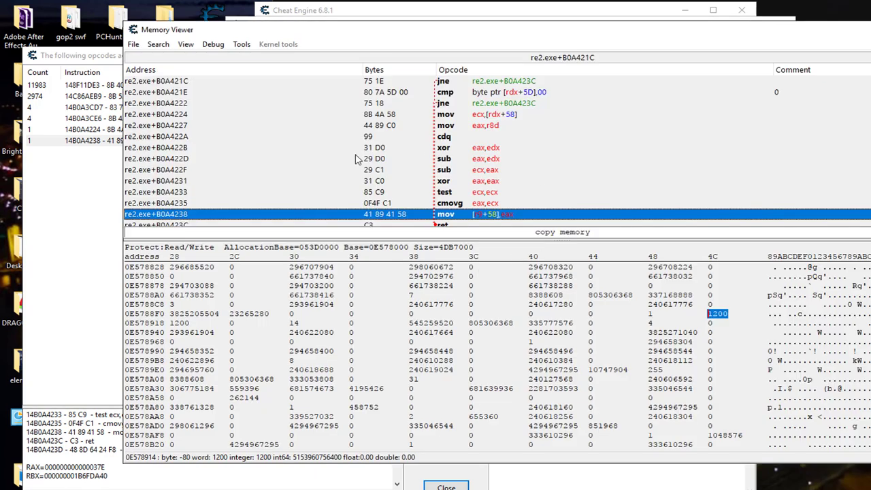
# - Try to generate an AOB Injection template at re2.exe+B0A4238 with the symbol name health1
pyautogui.click(241, 44)
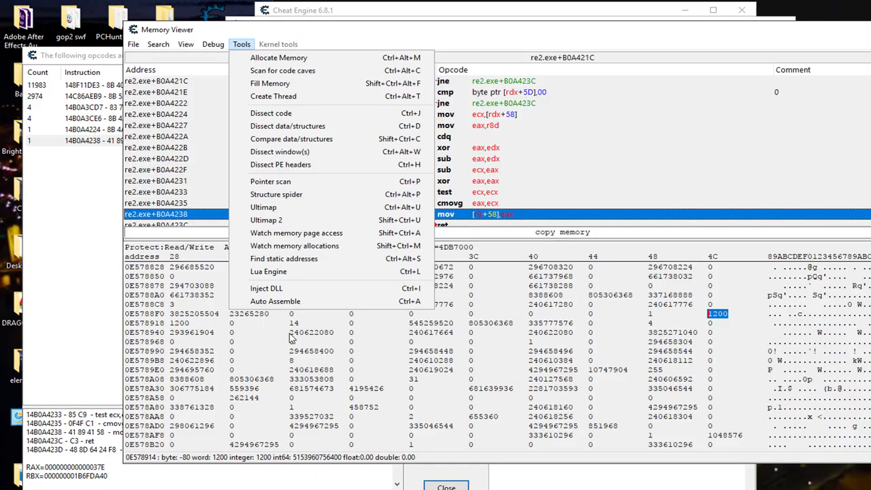
pyautogui.click(285, 304)
pyautogui.click(322, 76)
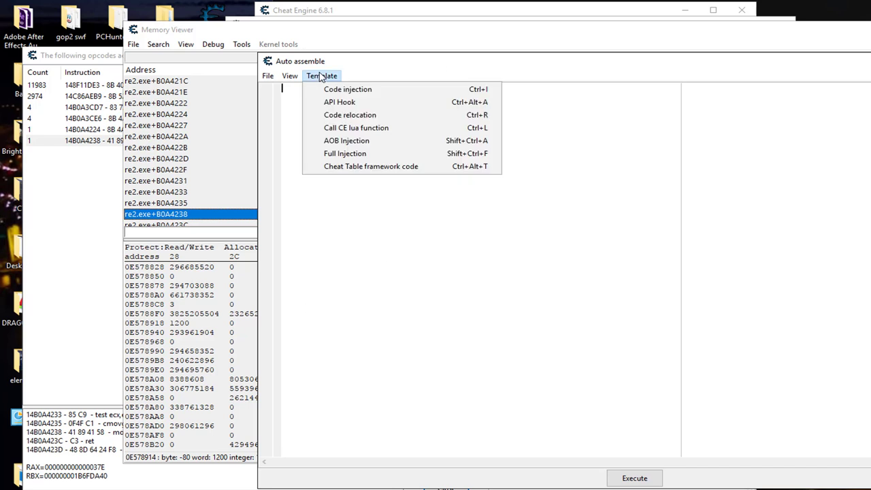
pyautogui.click(364, 145)
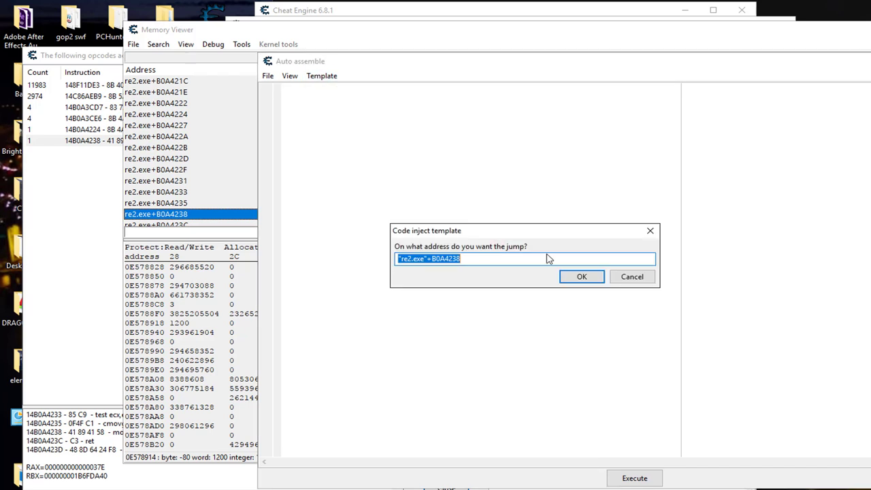
pyautogui.click(583, 276)
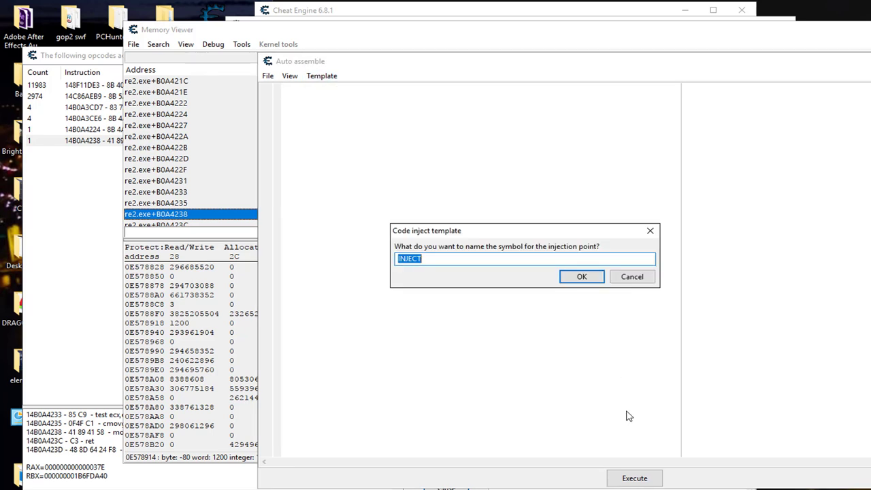
pyautogui.write('health1')
pyautogui.click(587, 278)
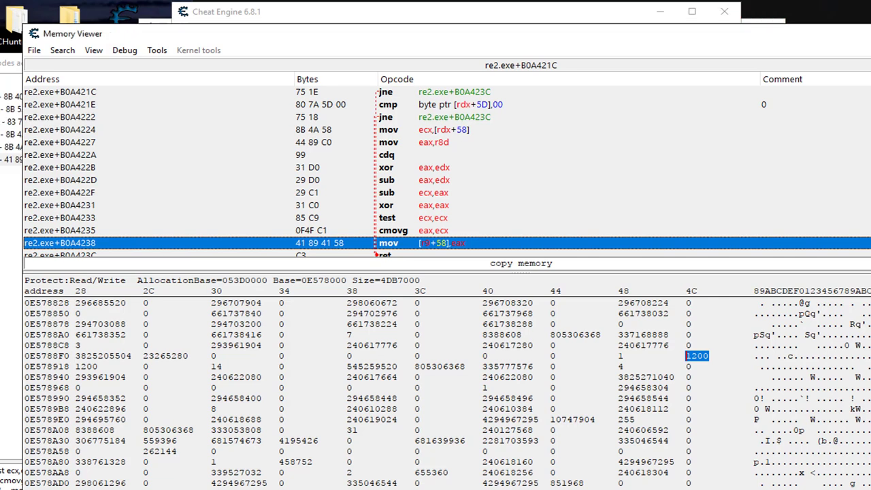
# - Examine the instructions around re2.exe+B0A4238, including the following ret, and select the cmovg instruction at re2.exe+B0A4235
pyautogui.click(394, 16)
pyautogui.moveTo(870, 40); pyautogui.dragTo(711, 107)
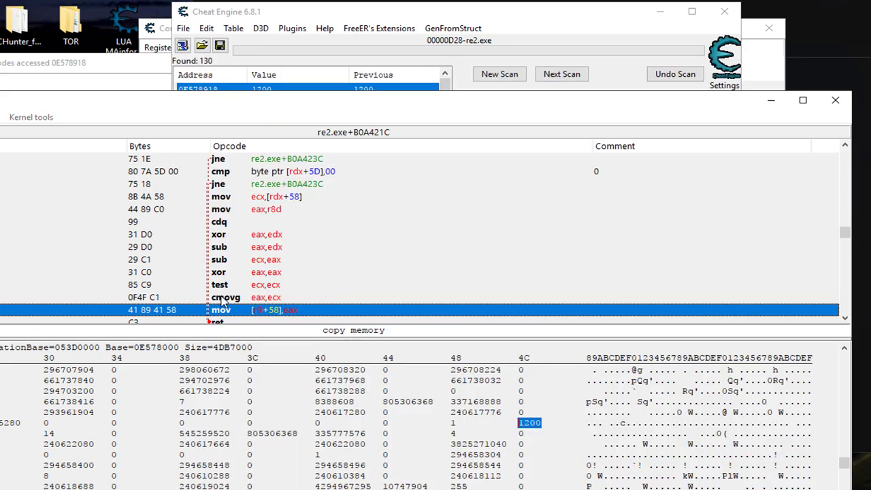
pyautogui.click(225, 302)
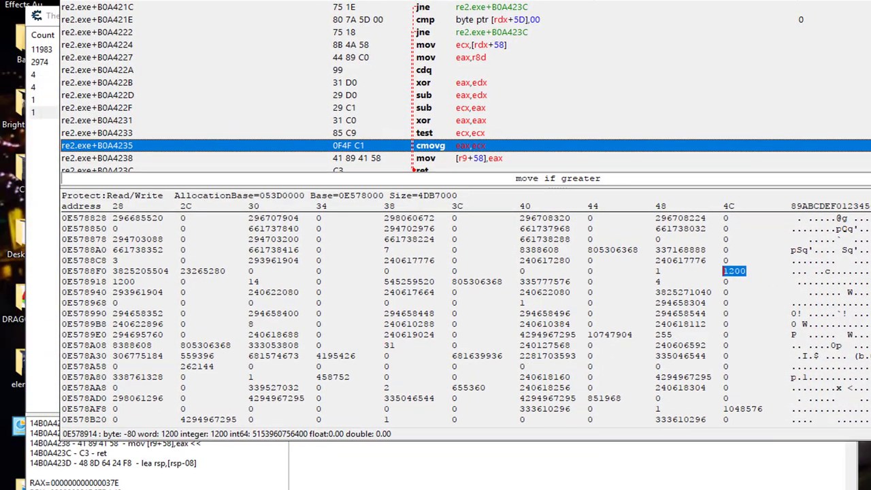
pyautogui.scroll(-1, 487, 154)
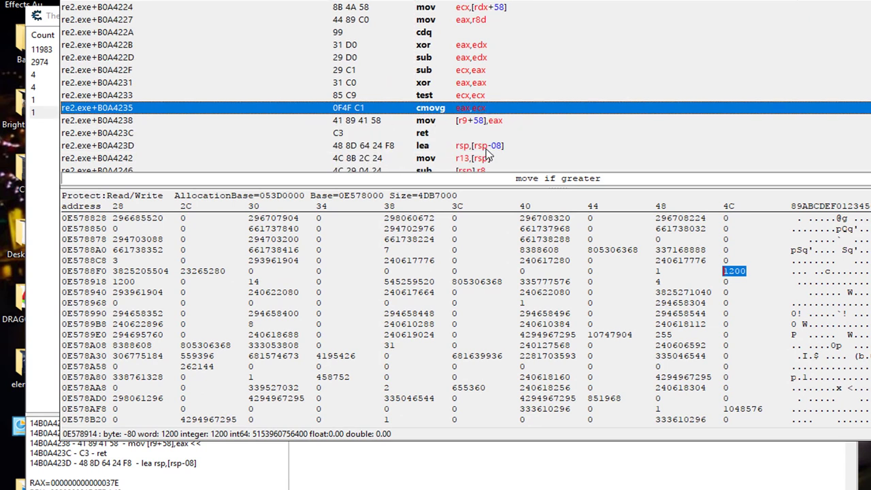
pyautogui.scroll(-1, 487, 154)
pyautogui.click(349, 98)
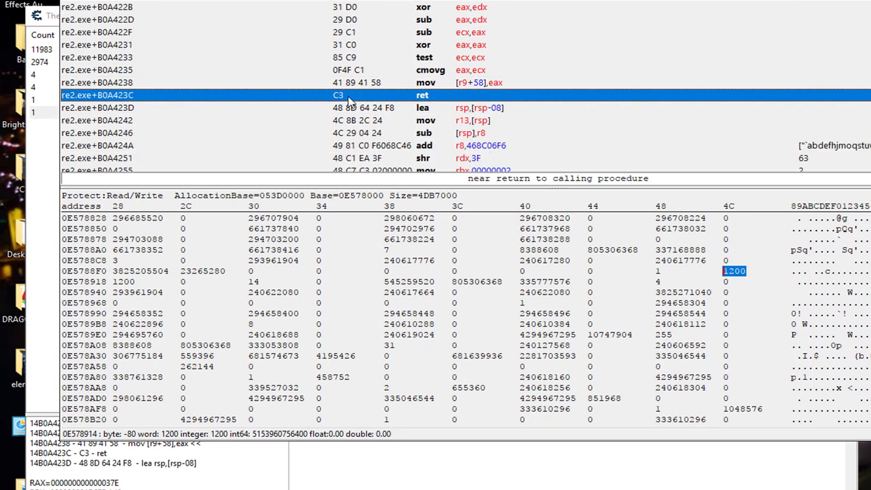
pyautogui.click(345, 95)
pyautogui.click(439, 72)
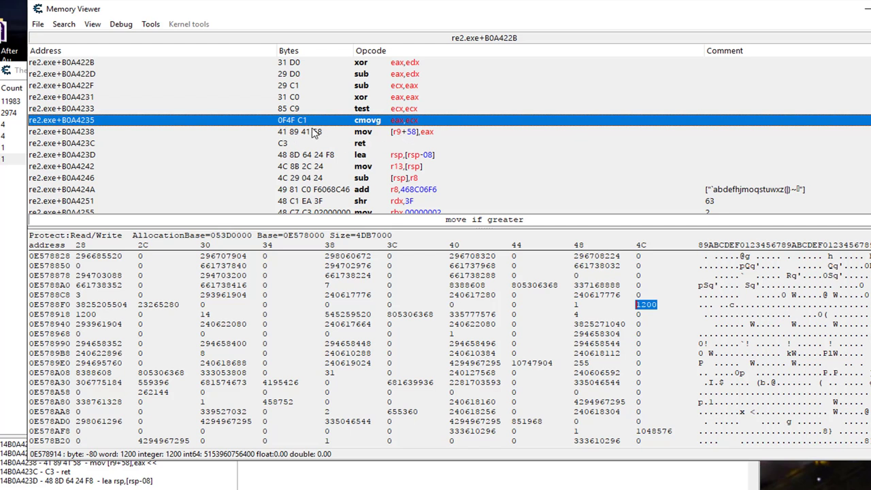
pyautogui.click(152, 25)
pyautogui.click(224, 292)
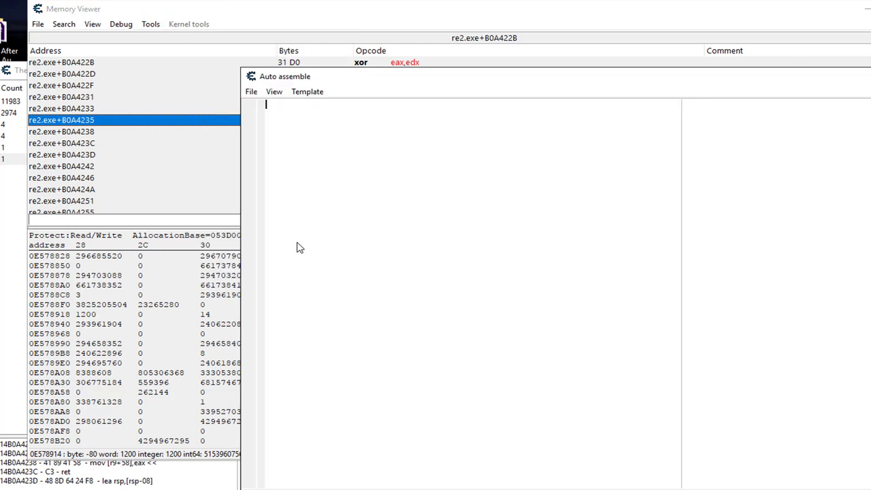
pyautogui.click(308, 92)
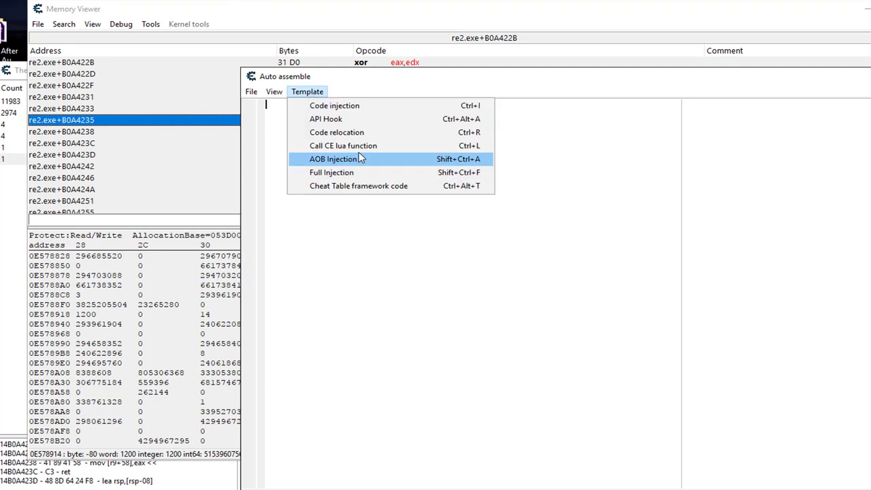
pyautogui.click(360, 147)
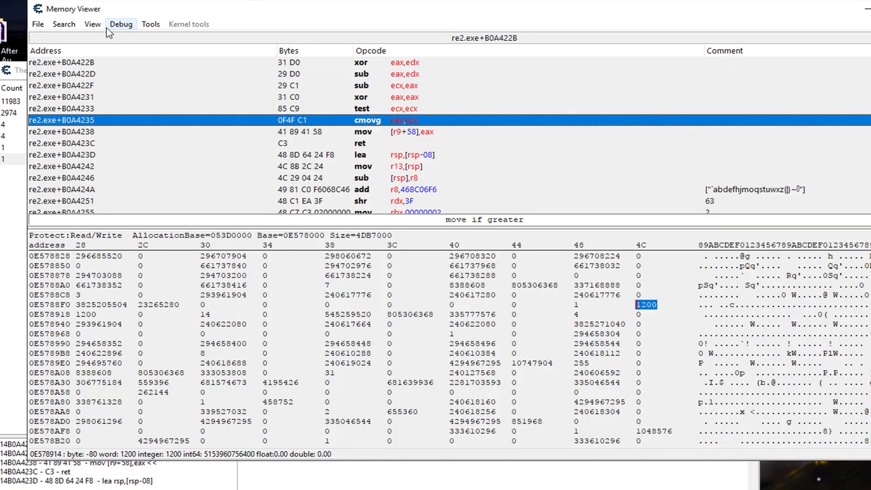
# - Generate an AOB Injection template in Auto Assemble at re2.exe+B0A4235 with the injection symbol named health1
pyautogui.click(151, 24)
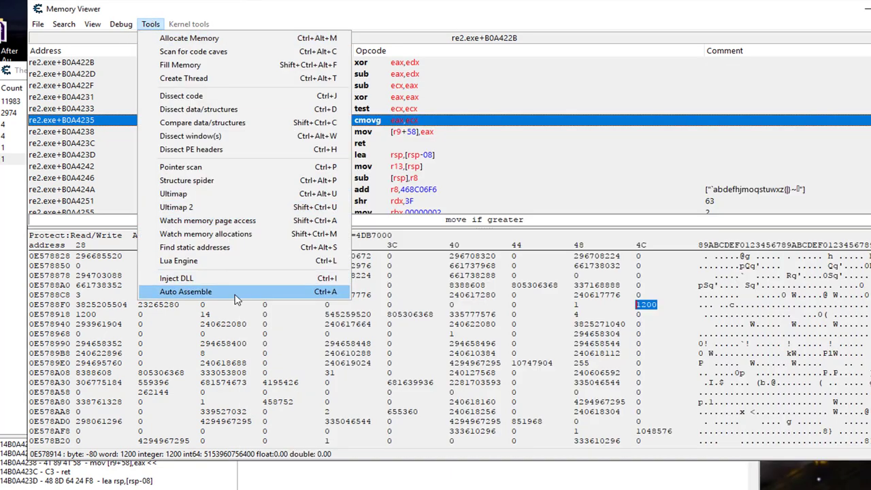
pyautogui.click(232, 291)
pyautogui.click(307, 92)
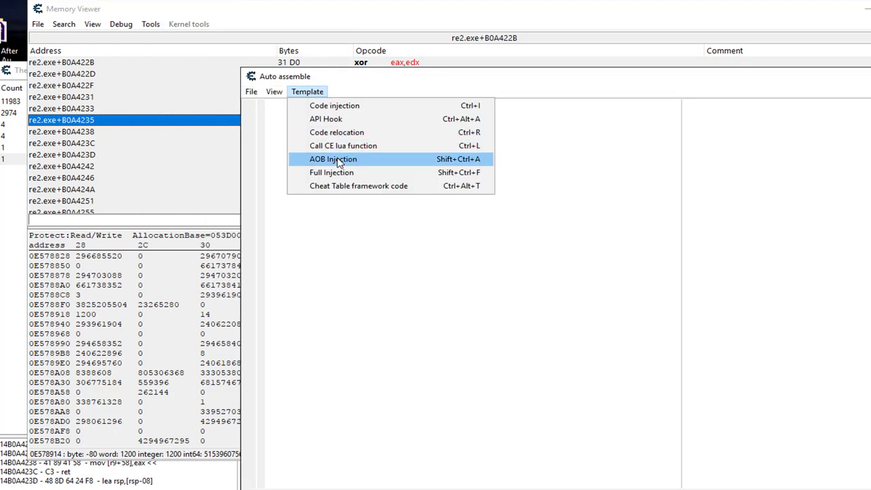
pyautogui.click(381, 159)
pyautogui.click(580, 307)
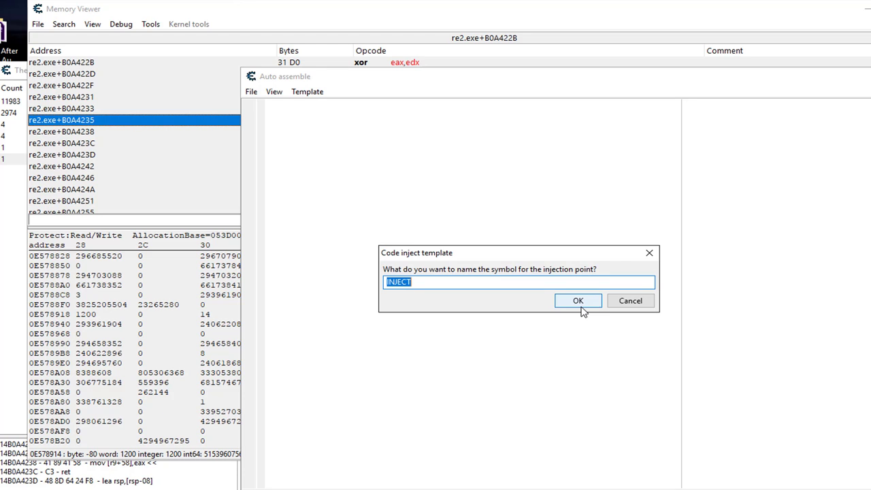
pyautogui.write('health1')
pyautogui.click(582, 308)
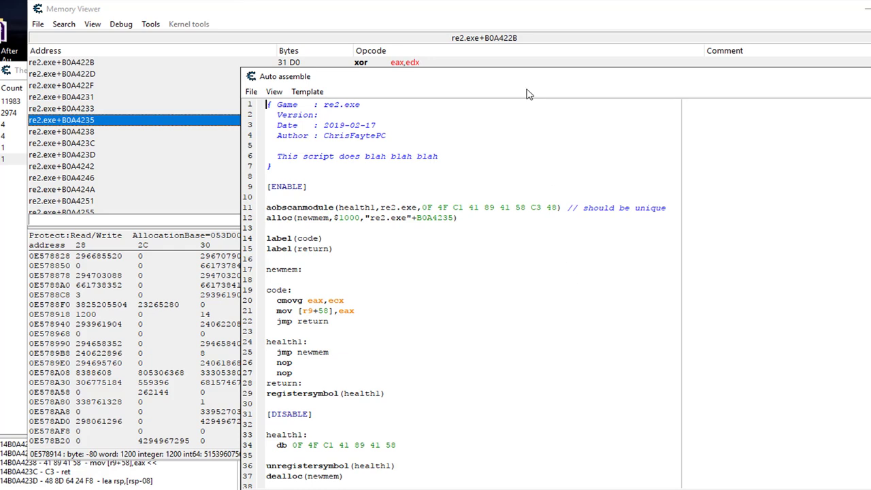
# - Add the comparison cmp [rdi+04],0 under newmem in the health1 script, checking the structure comparison capture in Paint for the player's value
pyautogui.moveTo(523, 74); pyautogui.dragTo(607, 45)
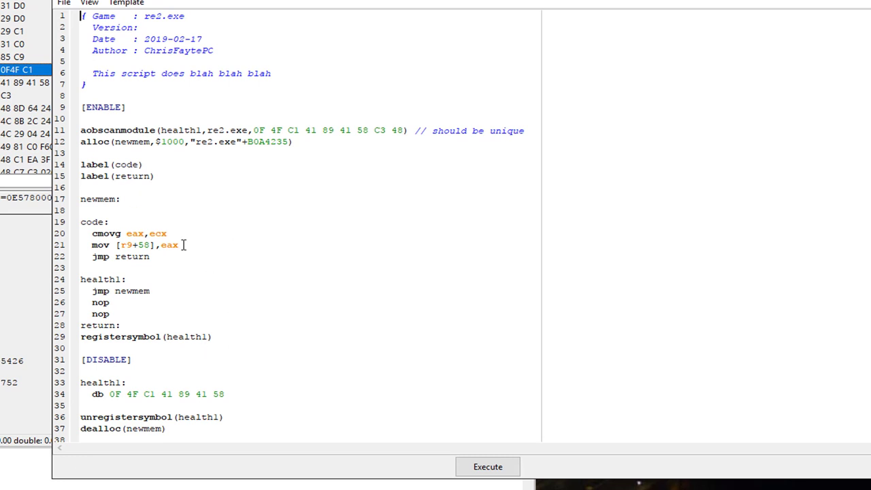
pyautogui.moveTo(179, 245); pyautogui.dragTo(91, 245)
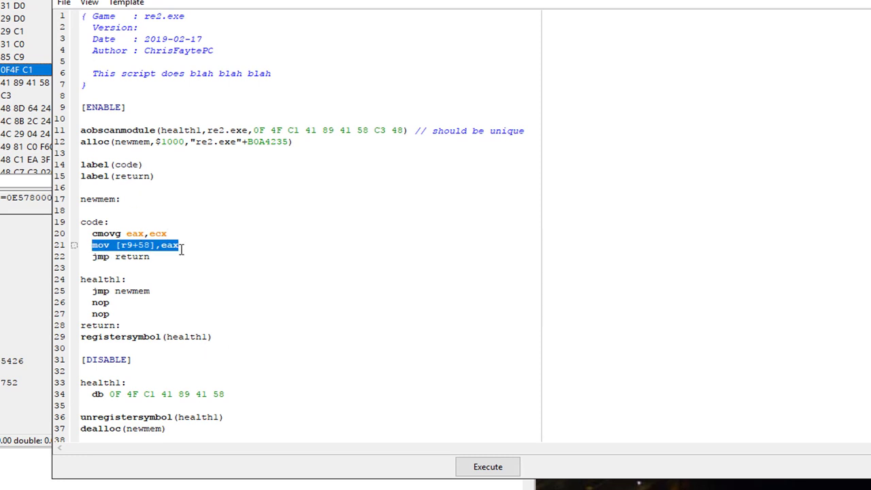
pyautogui.click(142, 204)
pyautogui.press('Return')
pyautogui.write('cmp ')
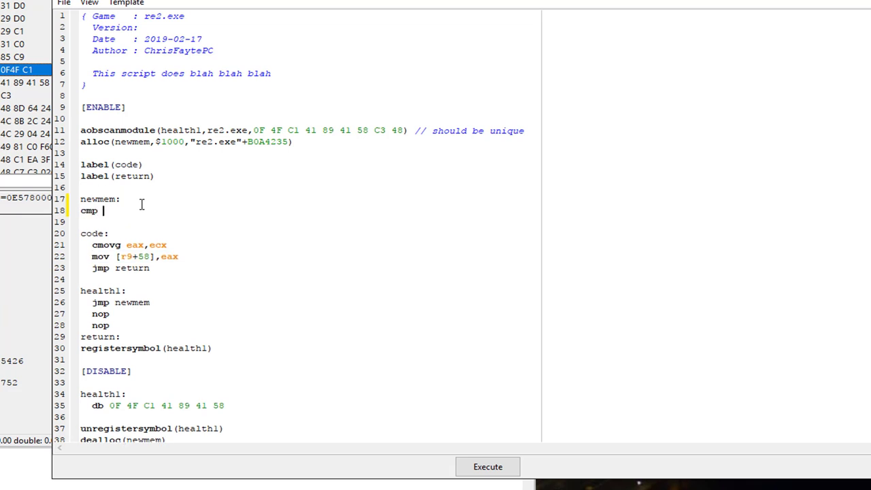
pyautogui.write('[rdi')
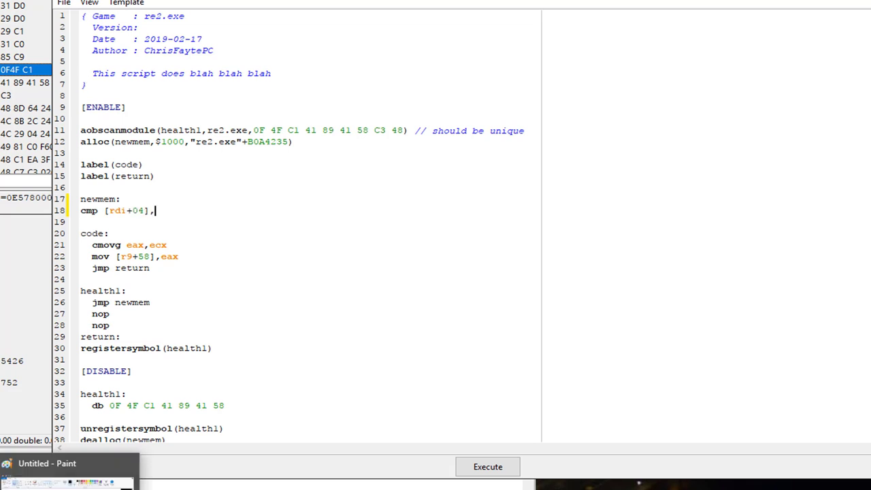
pyautogui.click(74, 477)
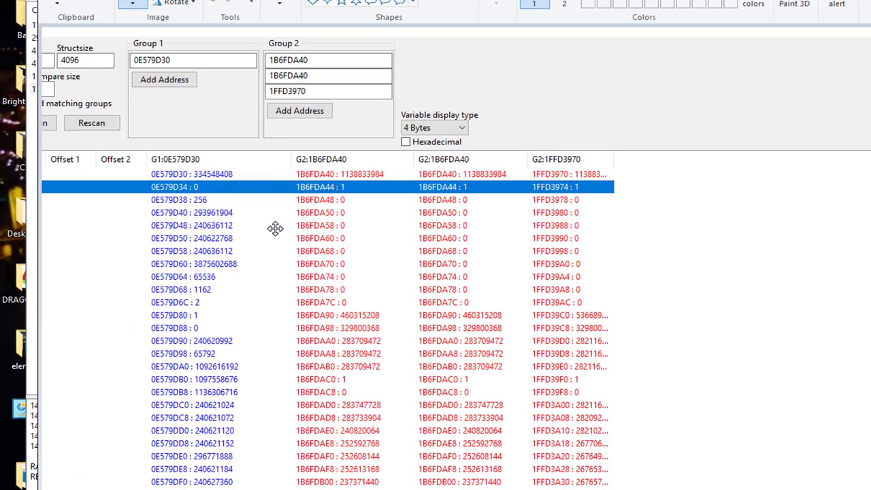
pyautogui.moveTo(275, 228)
pyautogui.mouseDown()
pyautogui.moveTo(358, 219)
pyautogui.moveTo(344, 218)
pyautogui.mouseUp()
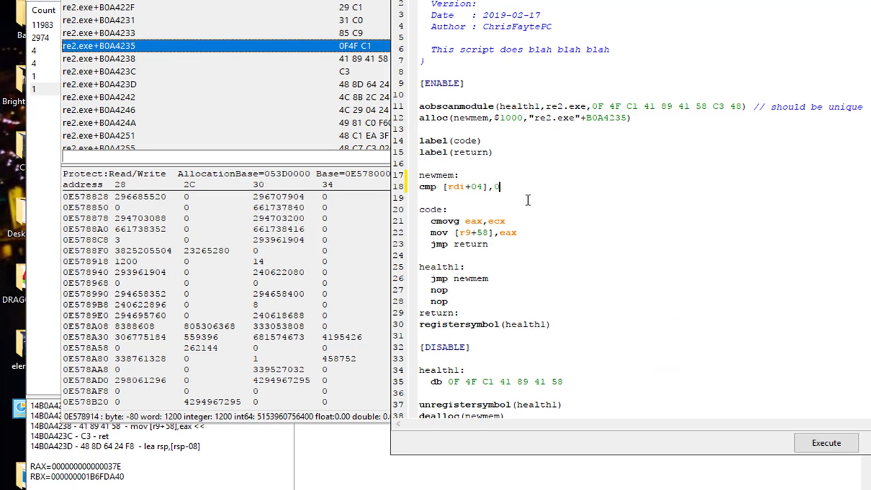
# - Add a jne code jump directly after the [rdi+04] comparison in the newmem section
pyautogui.press('Return')
pyautogui.write('jn')
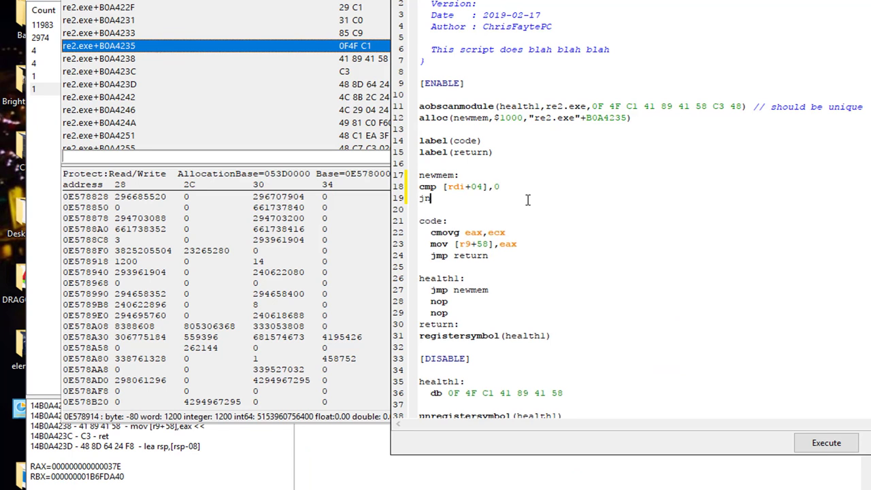
pyautogui.write('e code')
pyautogui.press('Return')
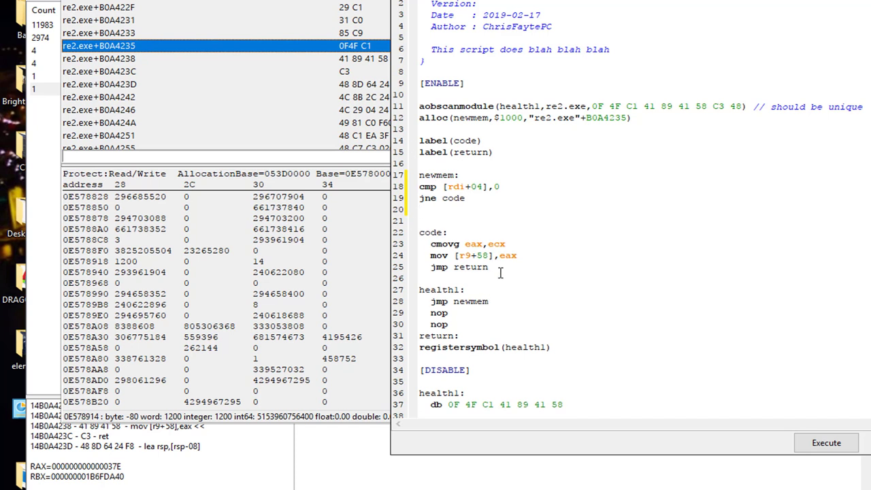
# - Copy the cmovg, mov and jmp return instructions from the code section and paste them below jne code
pyautogui.moveTo(508, 243); pyautogui.dragTo(434, 244)
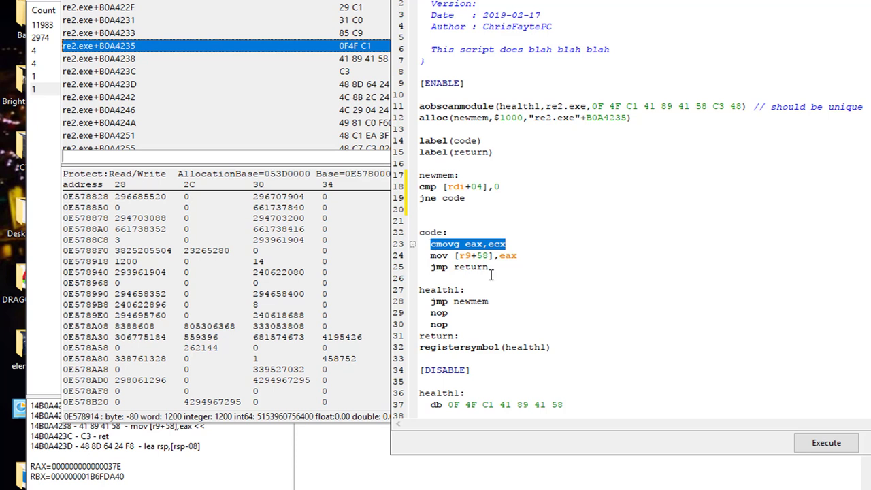
pyautogui.moveTo(489, 270); pyautogui.dragTo(432, 240)
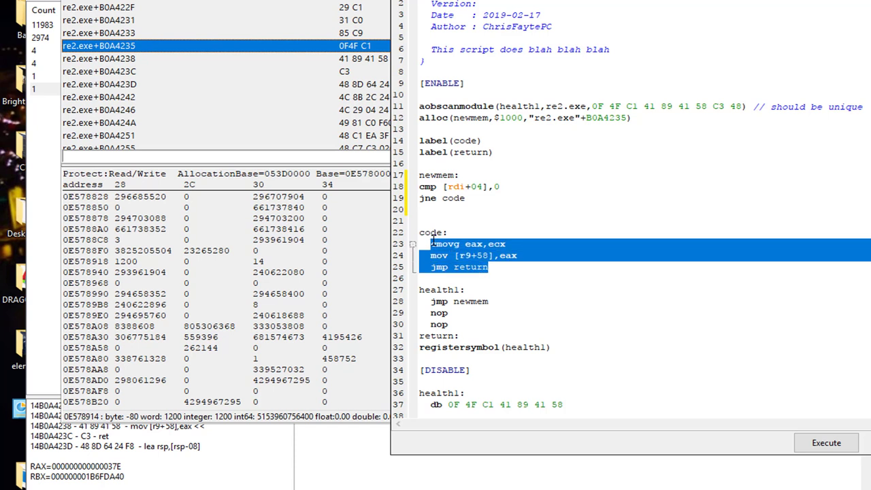
pyautogui.rightClick(441, 238)
pyautogui.click(466, 265)
pyautogui.click(471, 206)
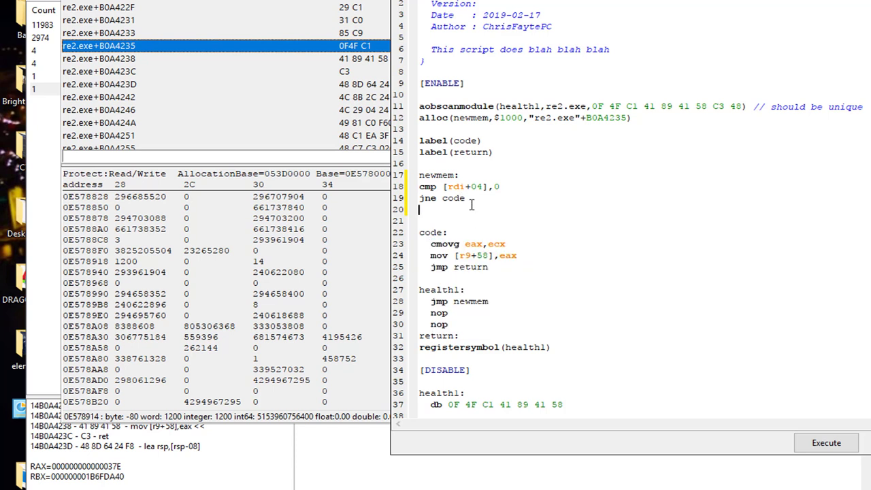
pyautogui.hotkey('ctrl', 'v')
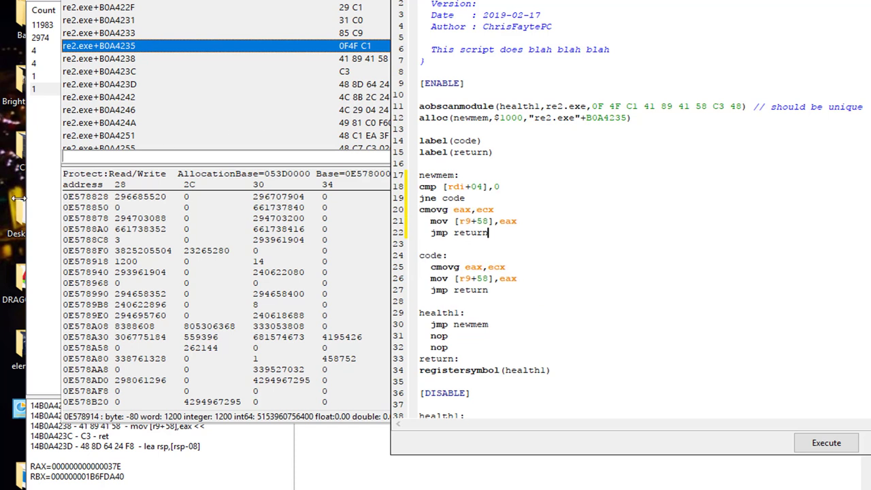
# - Examine the instructions accessing 0E578918, comparing the two most frequently executed ones with the mov [r9+58],eax write
pyautogui.click(44, 133)
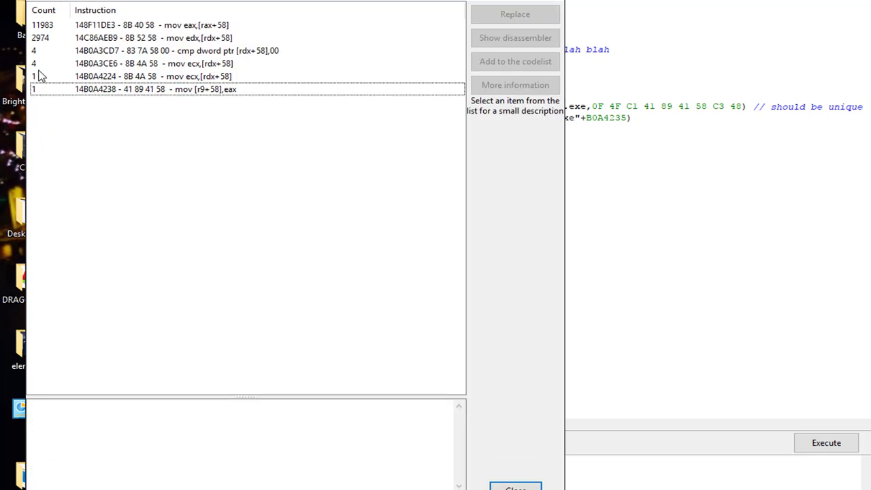
pyautogui.click(148, 90)
pyautogui.click(112, 39)
pyautogui.click(107, 29)
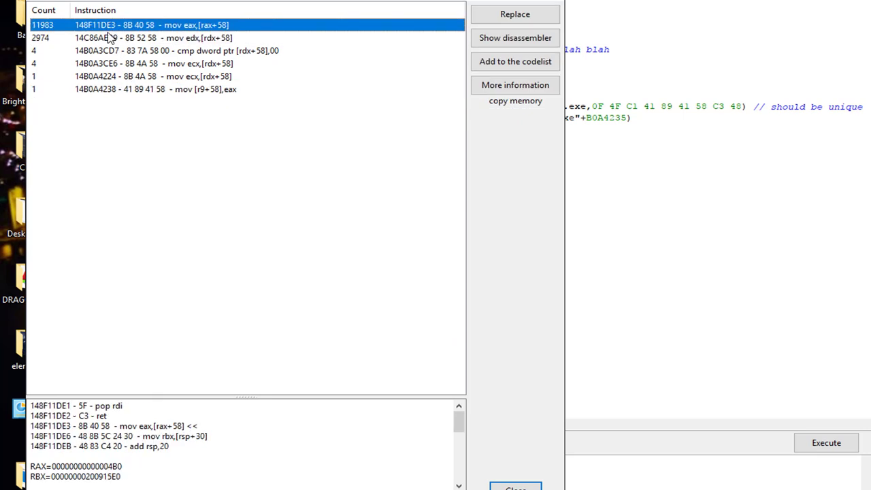
pyautogui.click(109, 38)
pyautogui.click(101, 27)
pyautogui.click(102, 36)
pyautogui.click(99, 27)
pyautogui.click(105, 38)
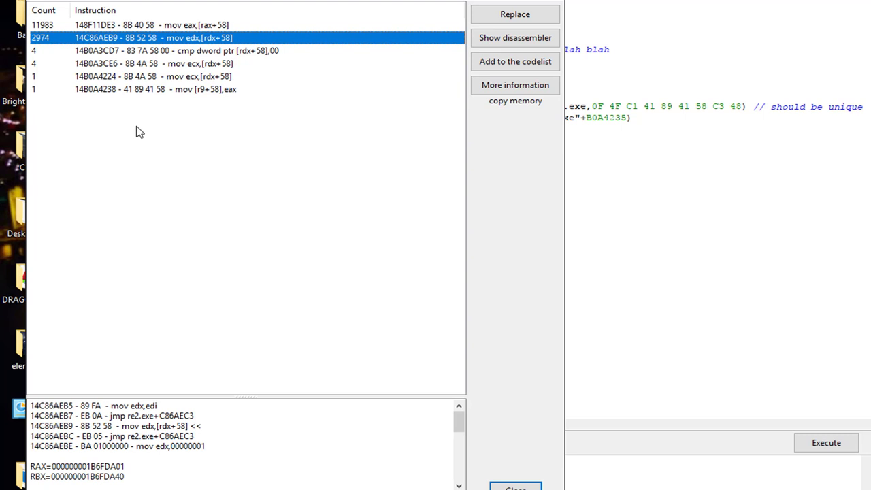
pyautogui.click(158, 90)
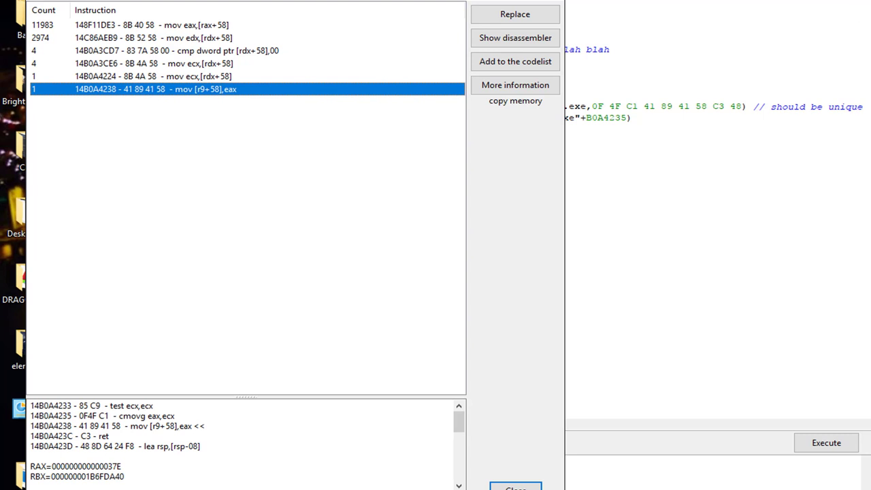
# - Change cmovg eax,ecx in the newmem section of the script to mov eax,[r9+54]
pyautogui.click(760, 125)
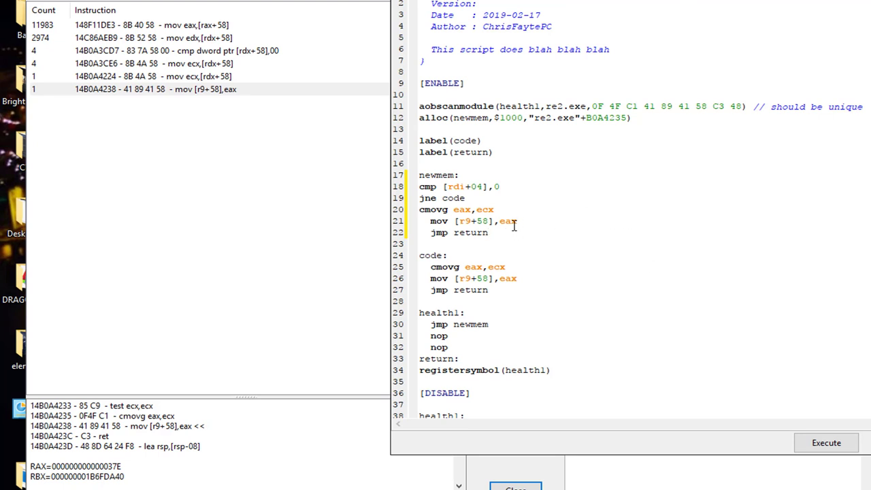
pyautogui.moveTo(488, 221); pyautogui.dragTo(485, 222)
pyautogui.click(504, 212)
pyautogui.moveTo(449, 211); pyautogui.dragTo(444, 212)
pyautogui.press('BackSpace')
pyautogui.press('BackSpace')
pyautogui.press('BackSpace')
pyautogui.press('BackSpace')
pyautogui.press('BackSpace')
pyautogui.write('mov')
pyautogui.doubleClick(477, 210)
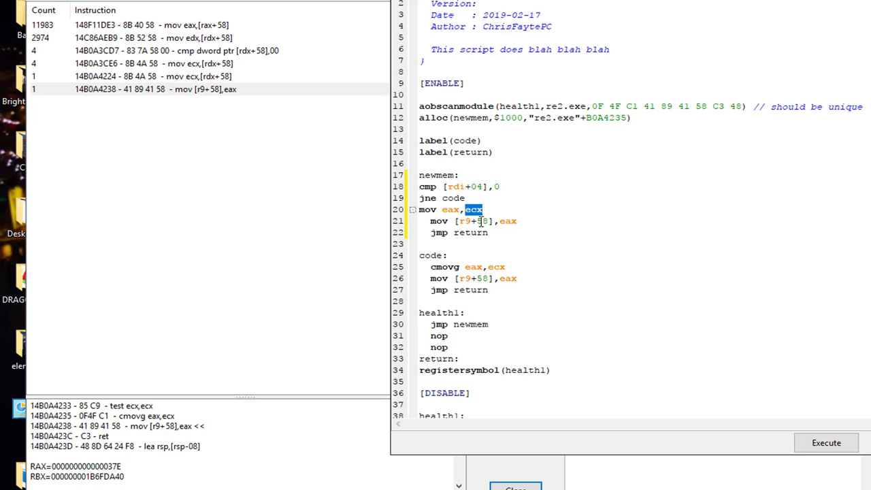
pyautogui.write('[r9+54')
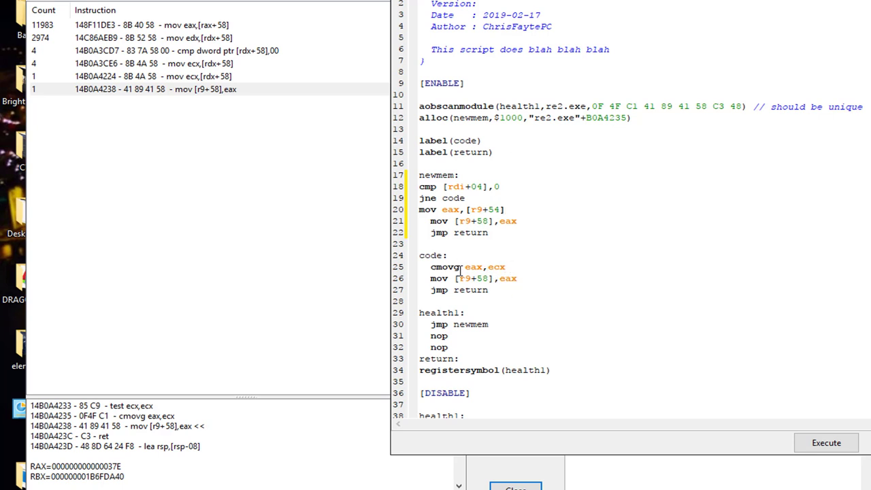
# - Replace cmovg eax,ecx in the code section with xor eax,eax
pyautogui.moveTo(461, 267); pyautogui.dragTo(431, 268)
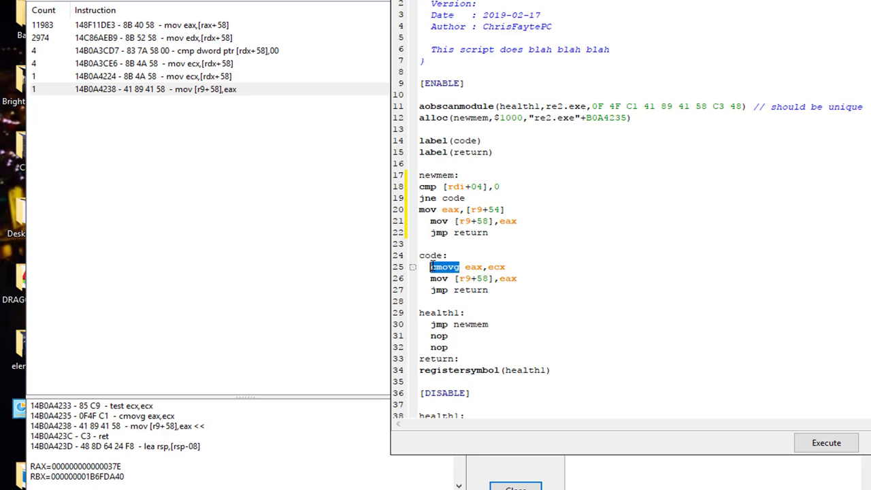
pyautogui.write('xor')
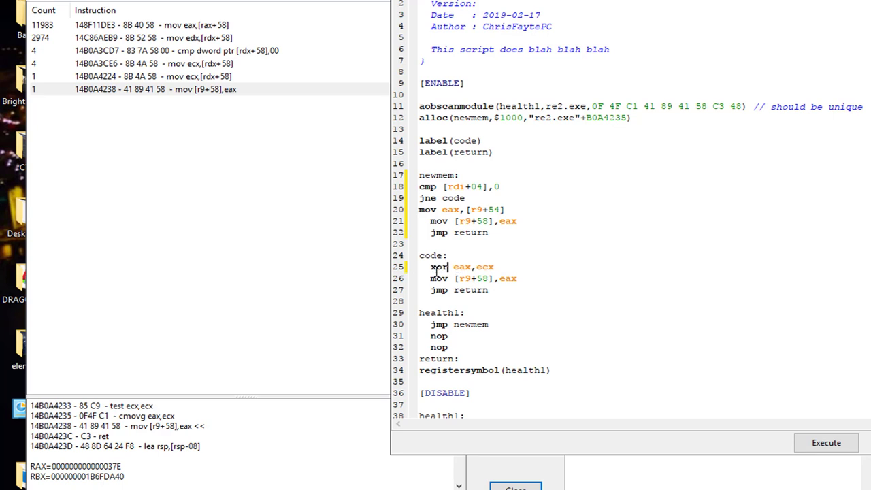
pyautogui.moveTo(495, 267); pyautogui.dragTo(485, 264)
pyautogui.write('ax')
# - Assign the health1 script to the current cheat table, close the Auto assemble window and return to the main Cheat Engine window
pyautogui.click(413, 2)
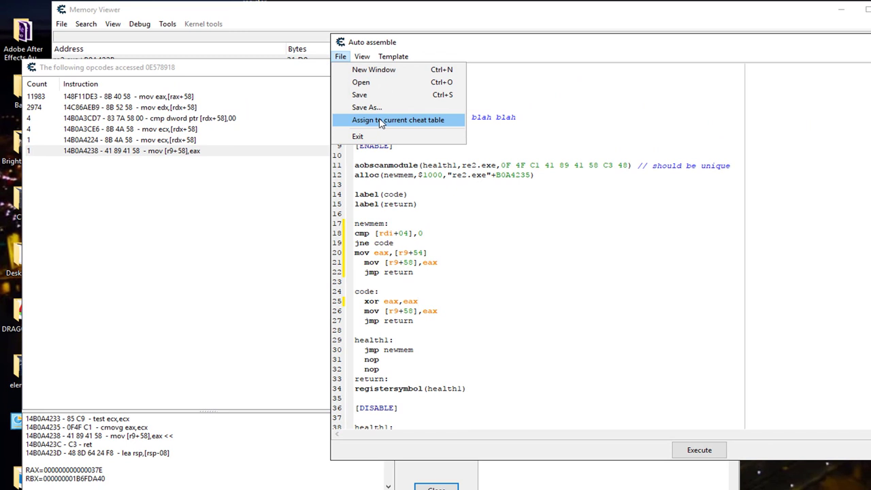
pyautogui.click(381, 120)
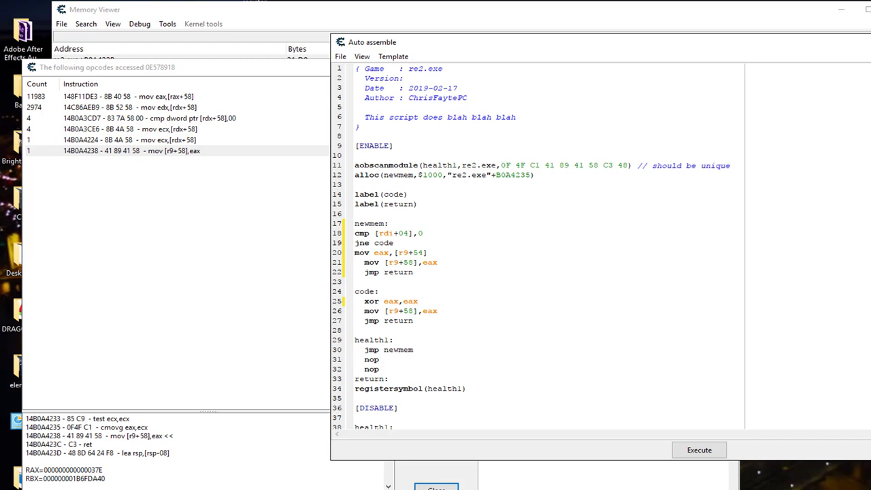
pyautogui.moveTo(870, 46); pyautogui.dragTo(722, 42)
pyautogui.click(861, 42)
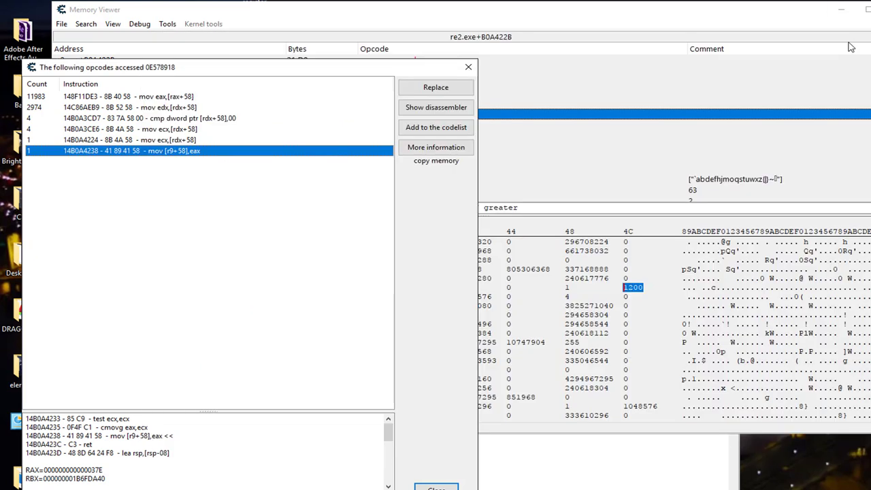
pyautogui.moveTo(553, 13); pyautogui.dragTo(650, 147)
pyautogui.click(590, 37)
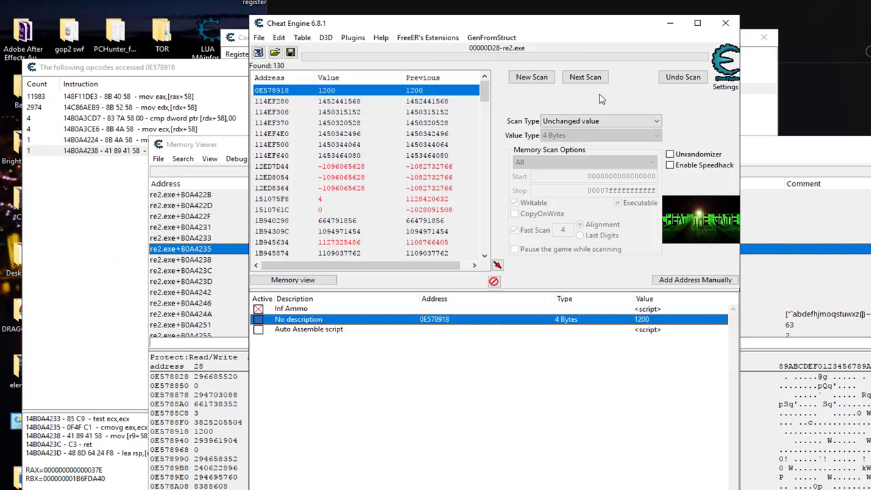
# - Reopen the assigned script to review the code section's xor and mov lines against the mov [r9+58],eax entry's access count
pyautogui.doubleClick(650, 330)
pyautogui.moveTo(235, 301); pyautogui.dragTo(177, 301)
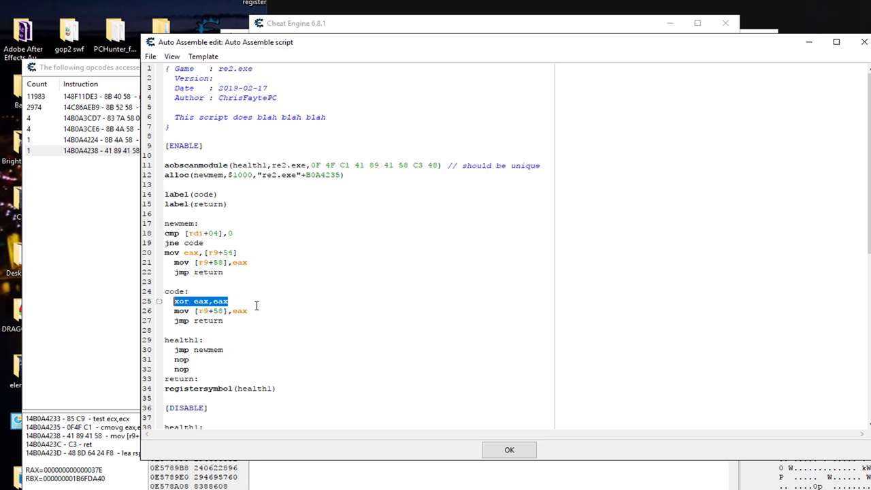
pyautogui.click(257, 305)
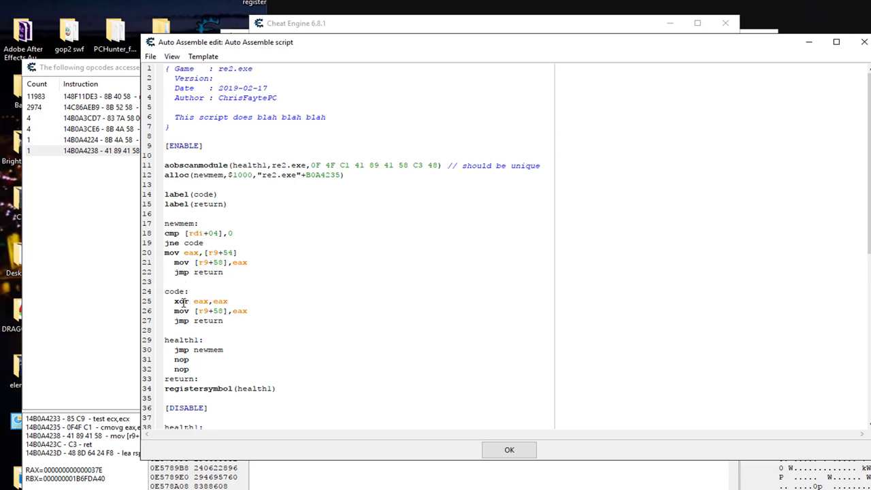
pyautogui.doubleClick(245, 311)
pyautogui.click(120, 157)
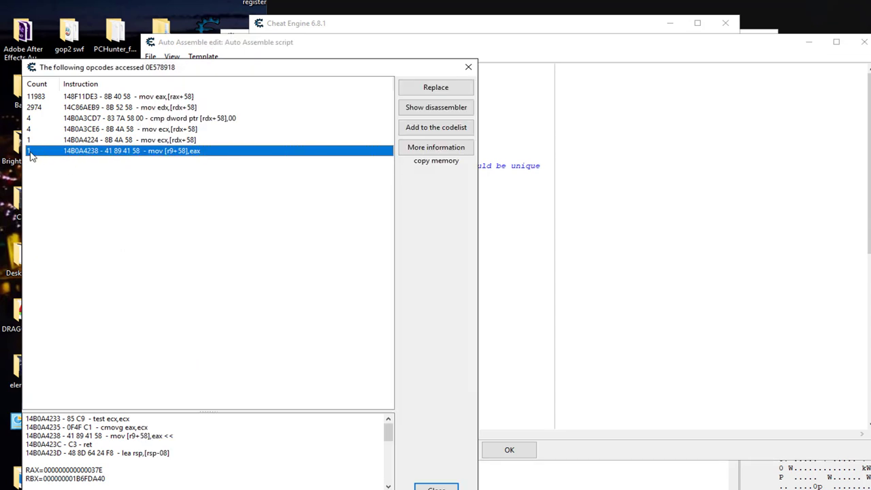
pyautogui.click(714, 330)
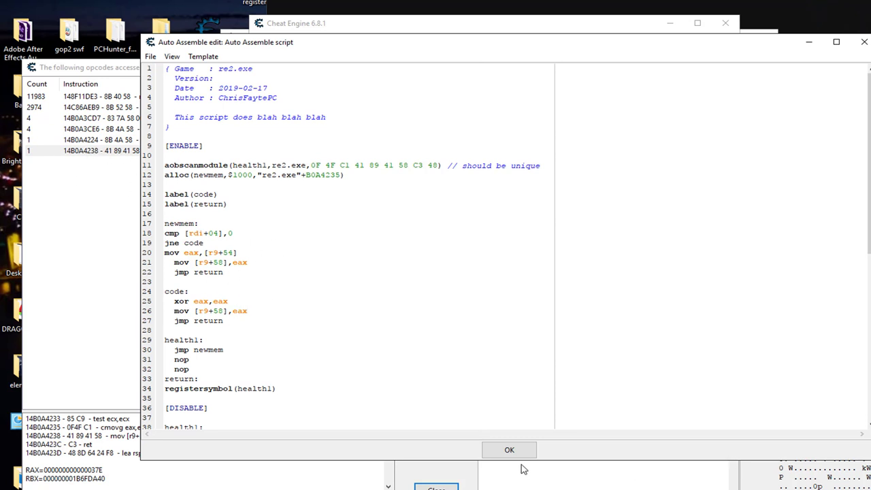
pyautogui.click(511, 451)
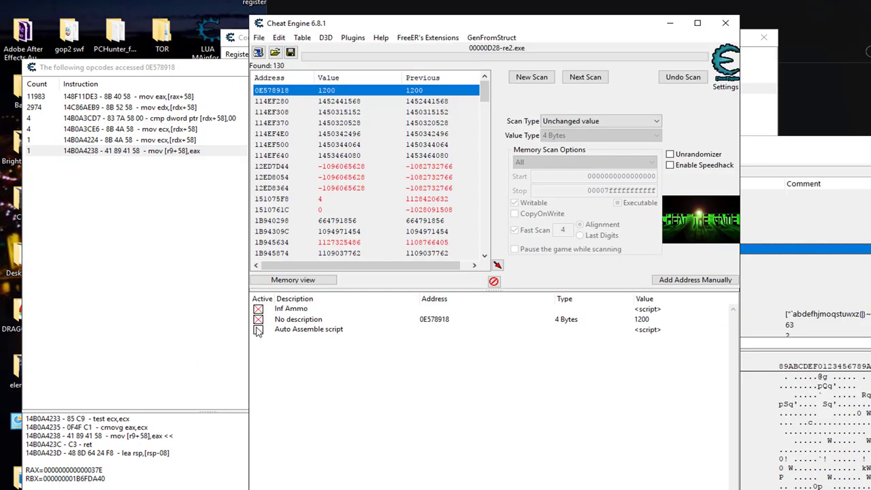
# - Unfreeze the 0E578918 entry and rename the Auto Assemble script in the cheat table as Inf Health Test
pyautogui.click(258, 320)
pyautogui.click(281, 367)
pyautogui.doubleClick(293, 330)
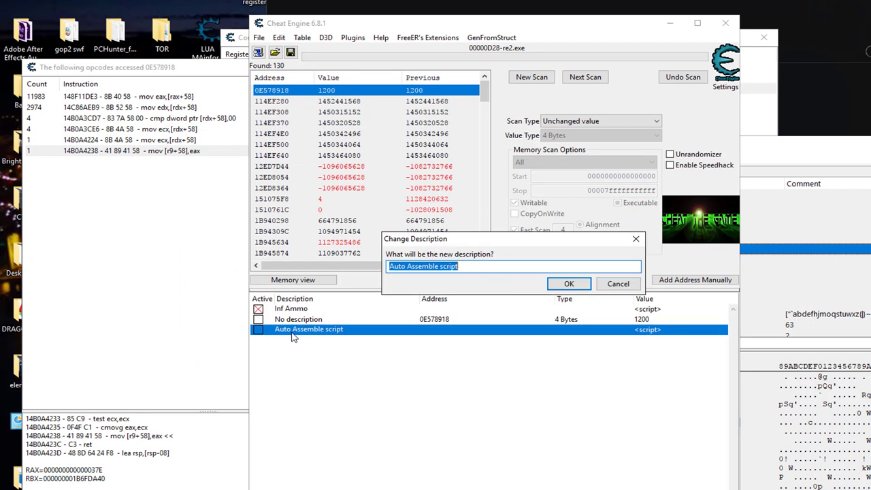
pyautogui.write('Inf Health Test')
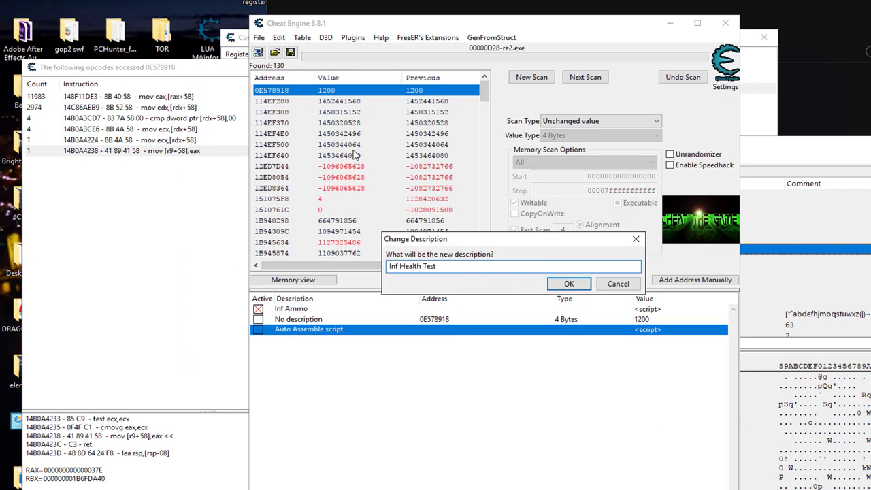
pyautogui.click(569, 284)
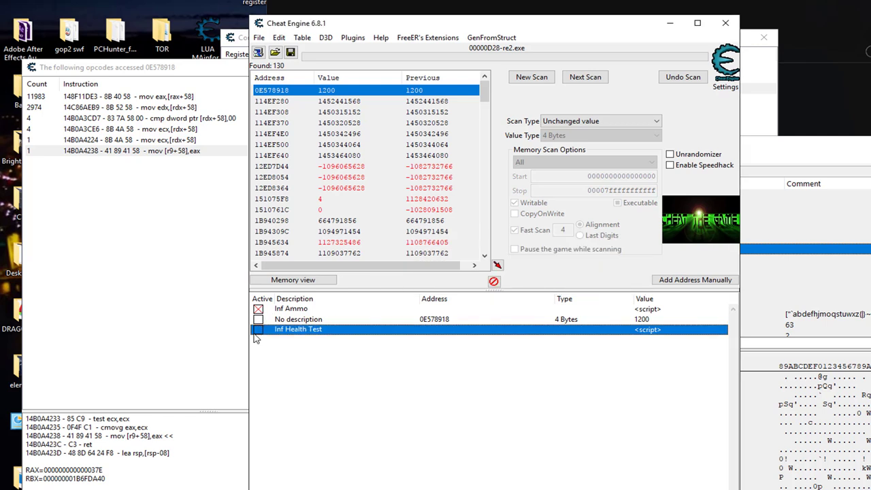
# - Activate the Inf Health Test script, switch to Resident Evil 2 and resume the game to test it
pyautogui.press('space')
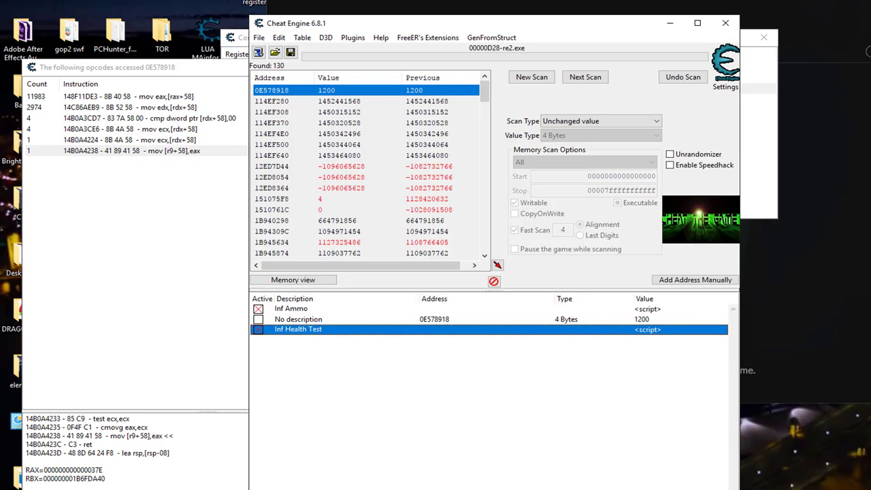
pyautogui.hotkey('alt', 'Tab')
pyautogui.press('Escape')
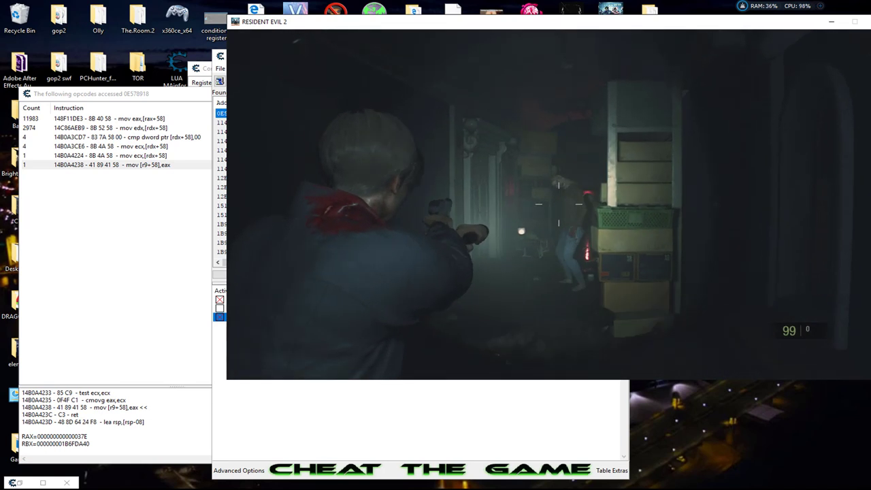
# - Shoot the zombie ahead in Resident Evil 2, walk on and open the inventory to check the player's health condition
pyautogui.click(559, 205)
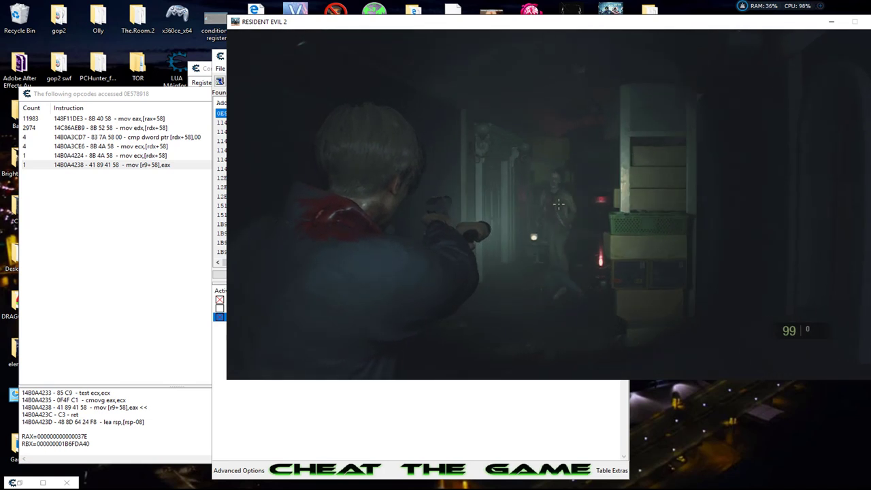
pyautogui.click(559, 205)
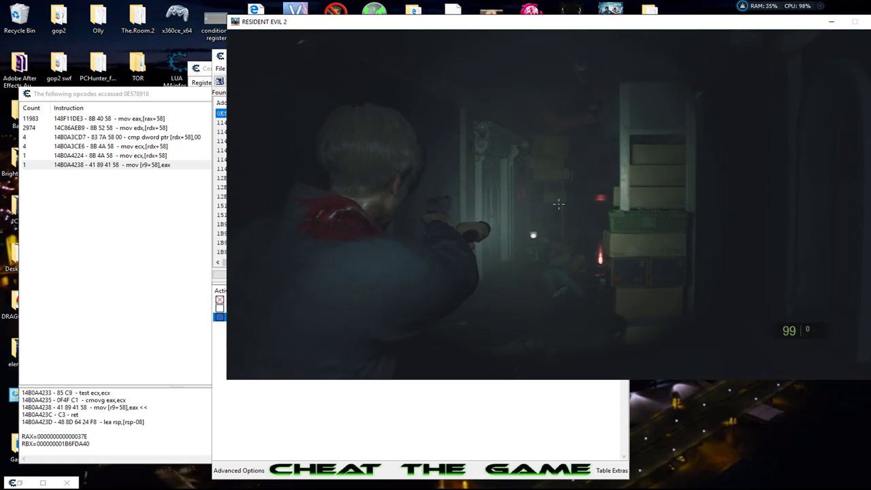
pyautogui.press('w')
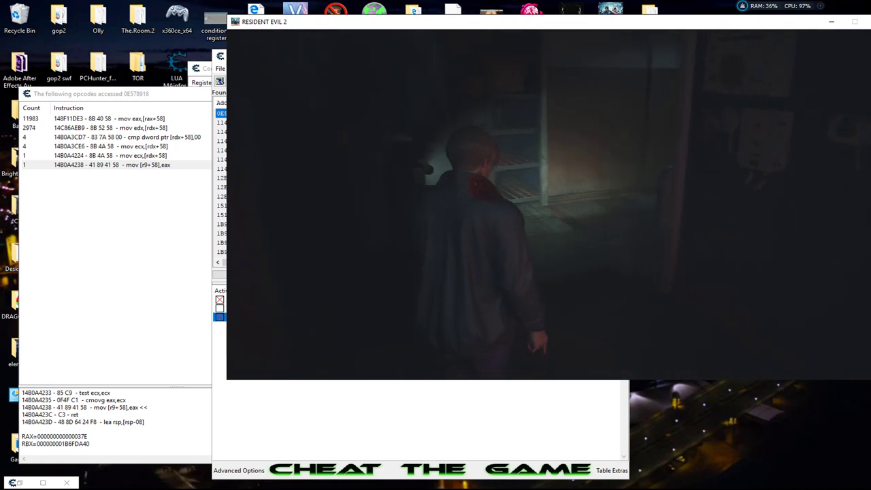
pyautogui.press('Tab')
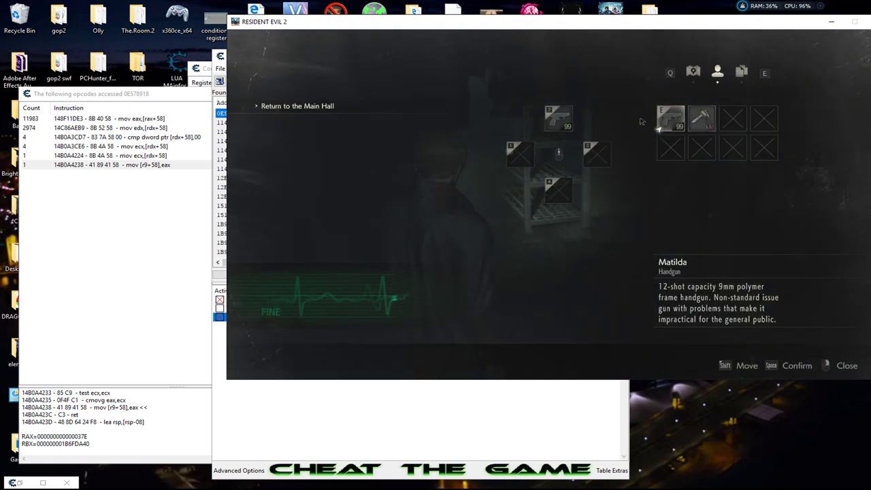
# - Pause the game, switch to Cheat Engine and move the Inf Health Test script directly below Inf Ammo in the cheat table
pyautogui.hotkey('alt', 'Tab')
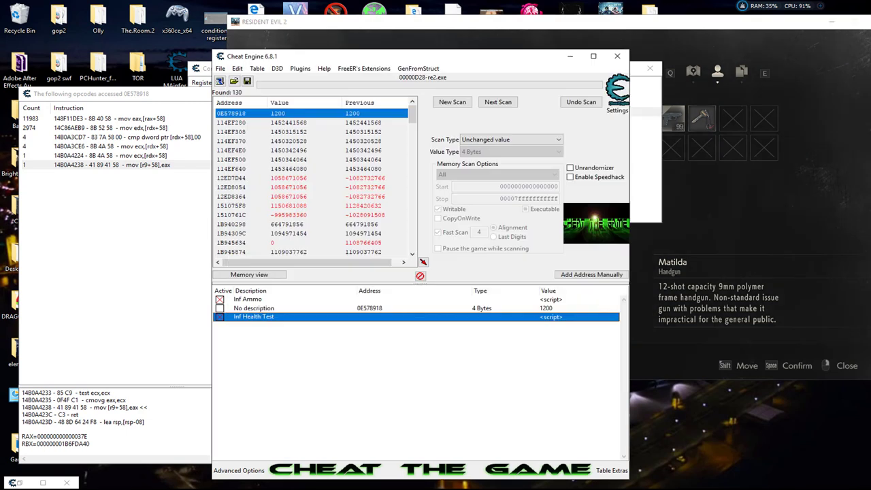
pyautogui.click(661, 310)
pyautogui.press('Escape')
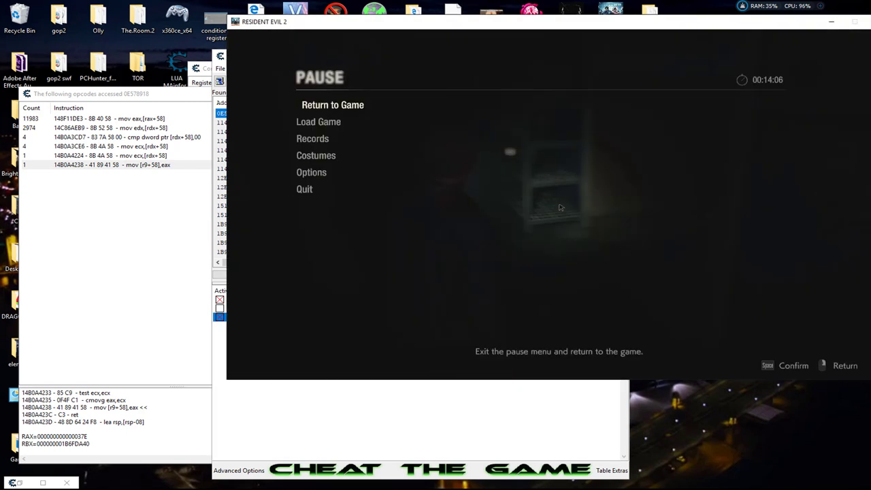
pyautogui.click(349, 405)
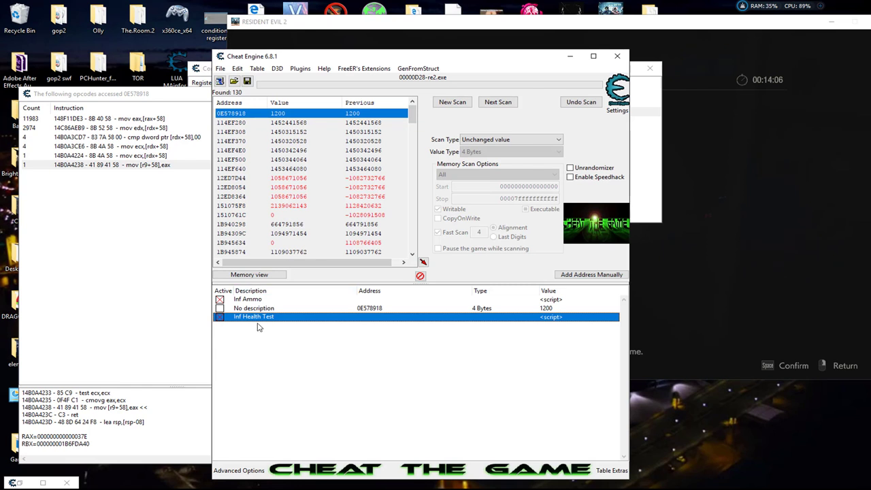
pyautogui.moveTo(255, 317); pyautogui.dragTo(260, 309)
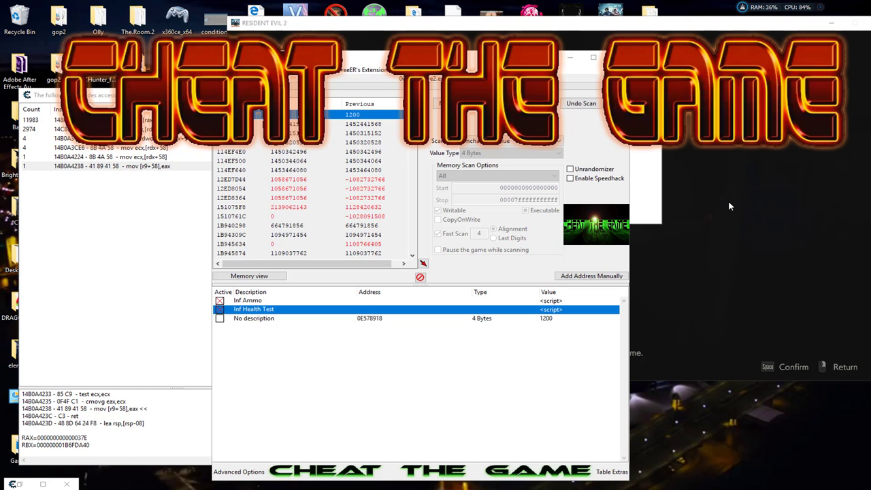
# - Switch back to Resident Evil 2, return to the game from the pause screen and walk the character forward
pyautogui.click(731, 206)
pyautogui.click(333, 107)
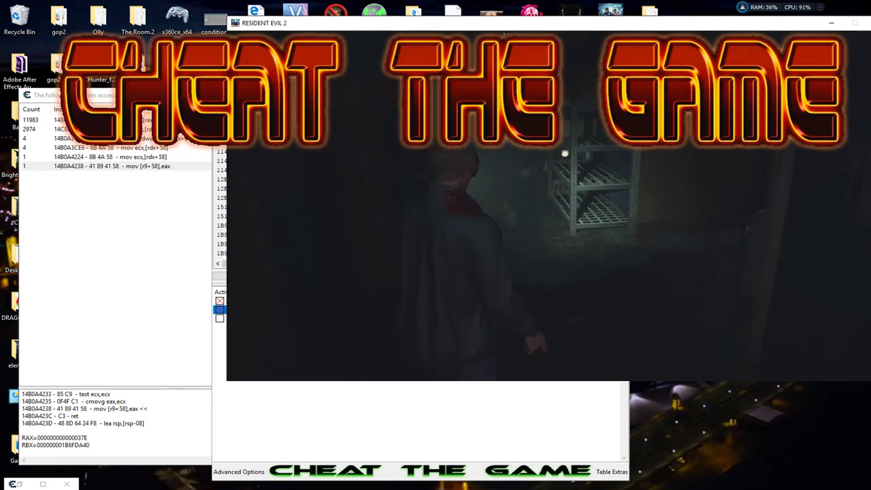
pyautogui.press('w')
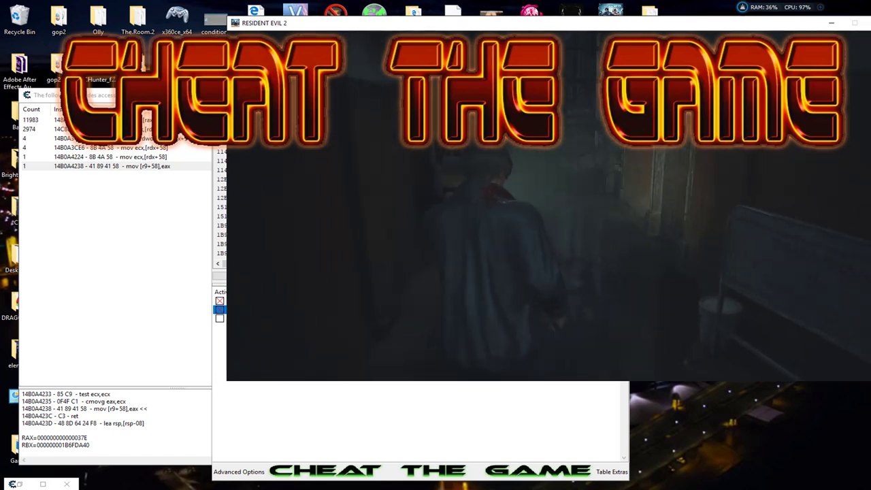